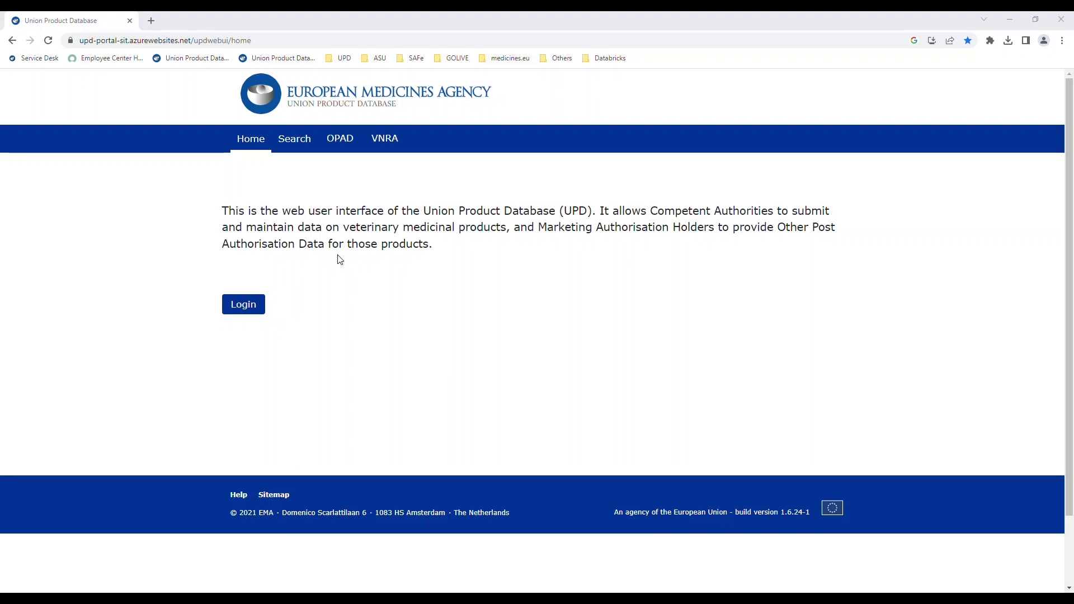
- Sign in to the Union Product Database with the listed test account and its password
click(244, 307)
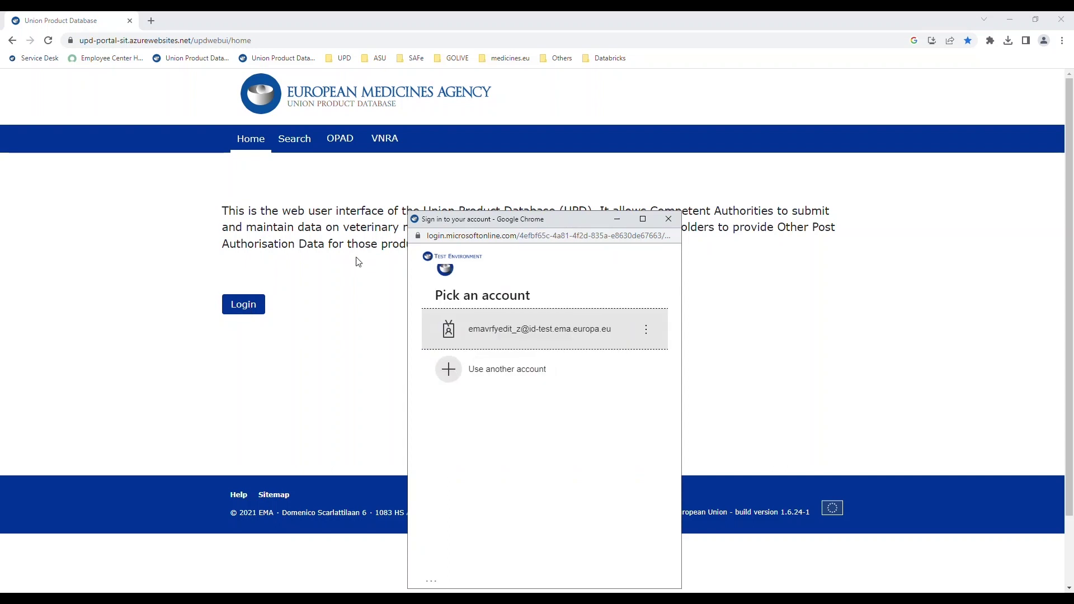
click(500, 338)
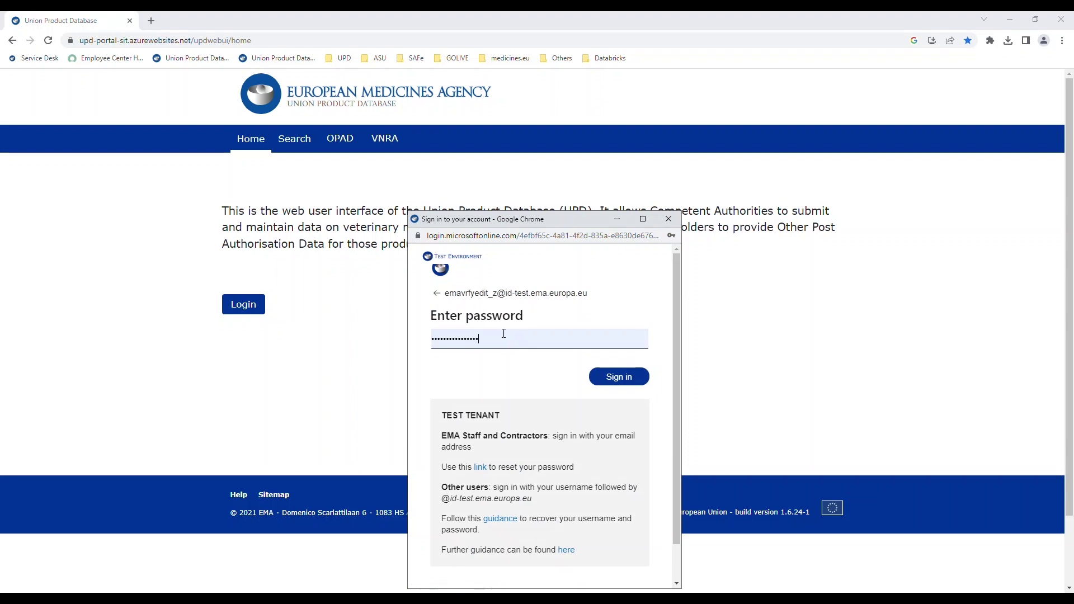
click(626, 386)
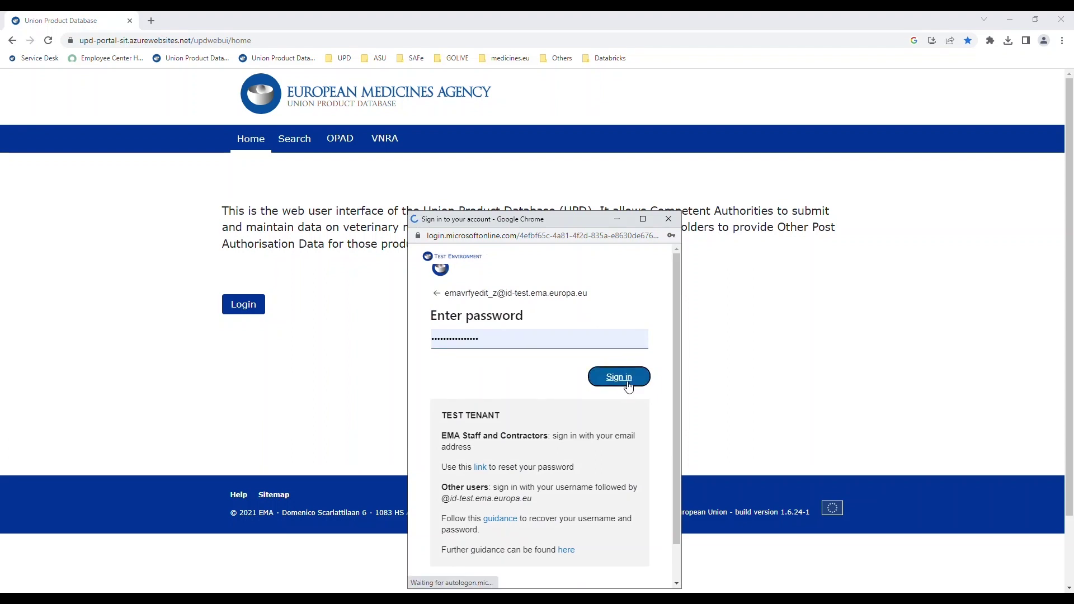
click(627, 399)
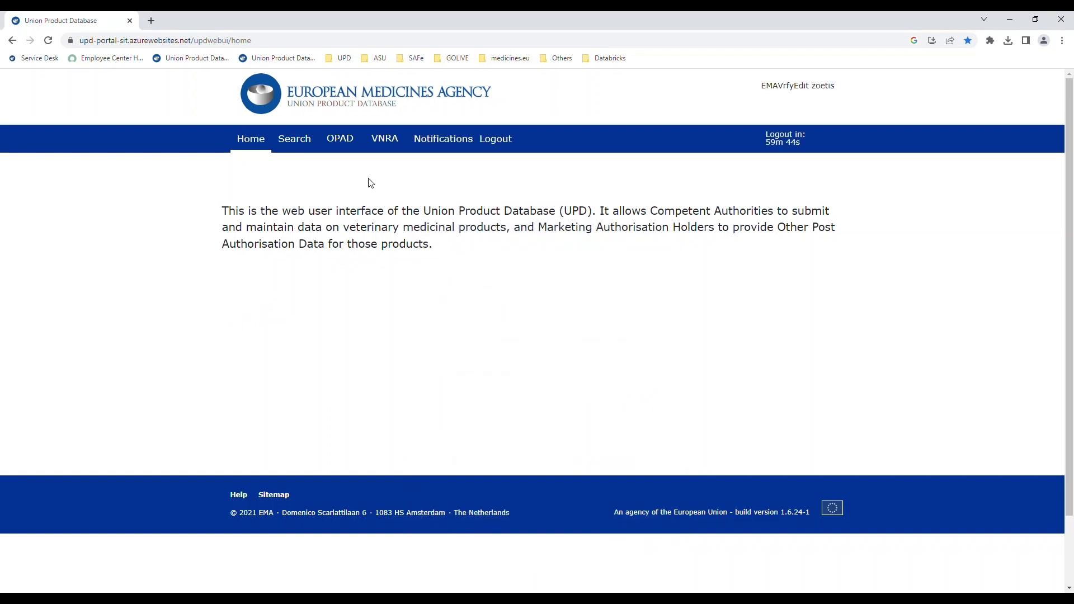
- Download the List of Packages for volumes of sales from the OPAD section and confirm the download
click(341, 140)
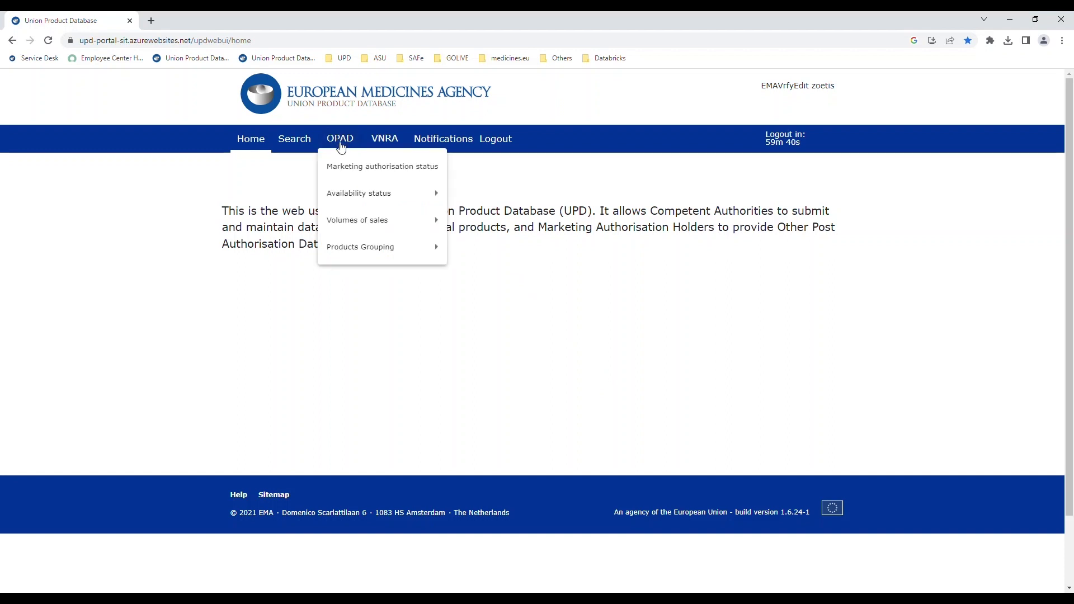
mouse_move(387, 219)
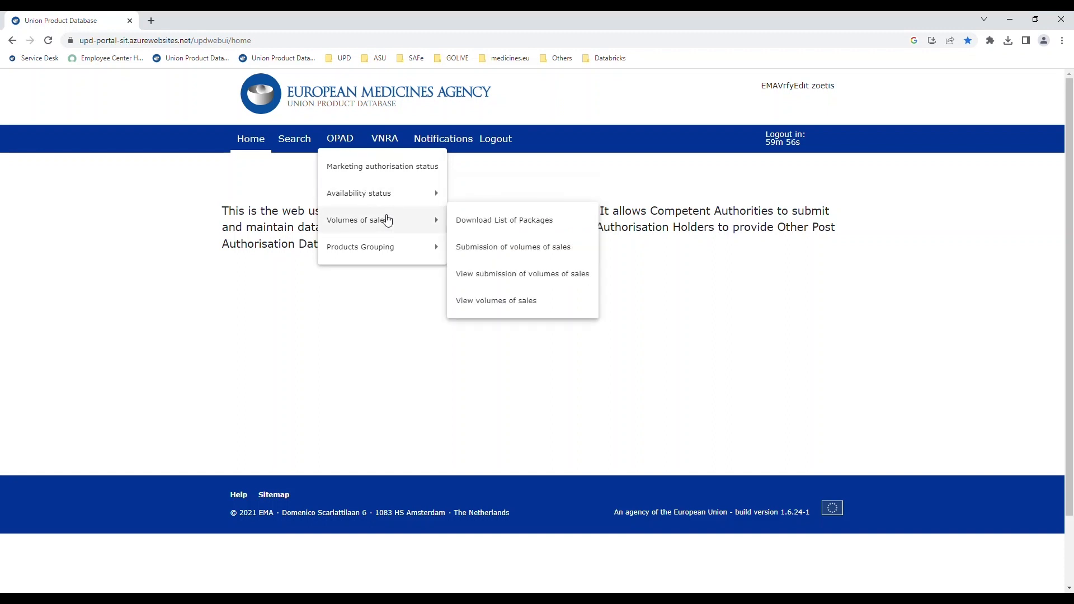
click(479, 225)
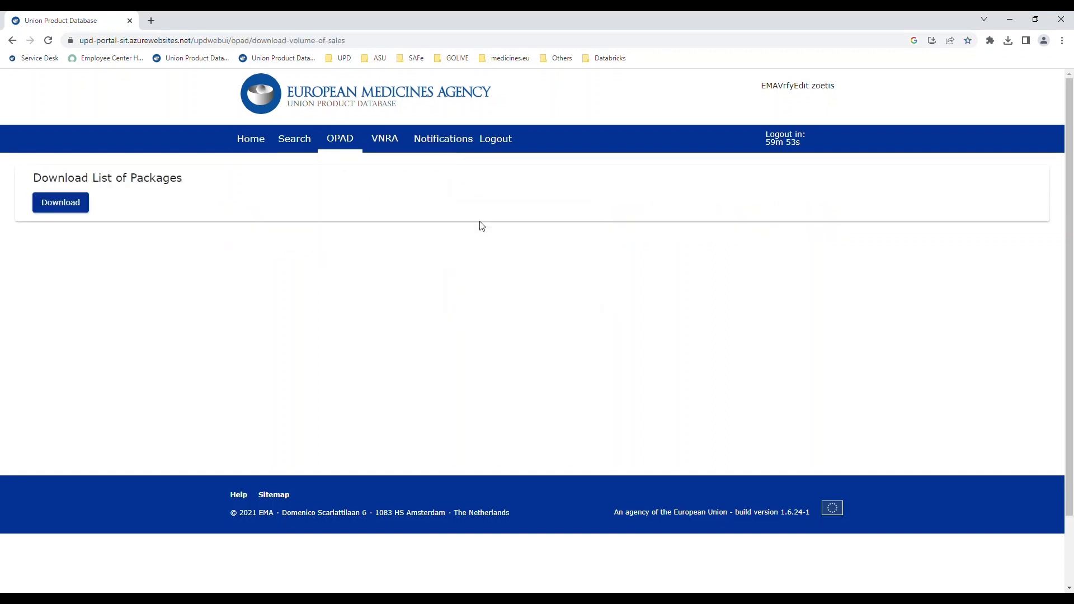
click(64, 211)
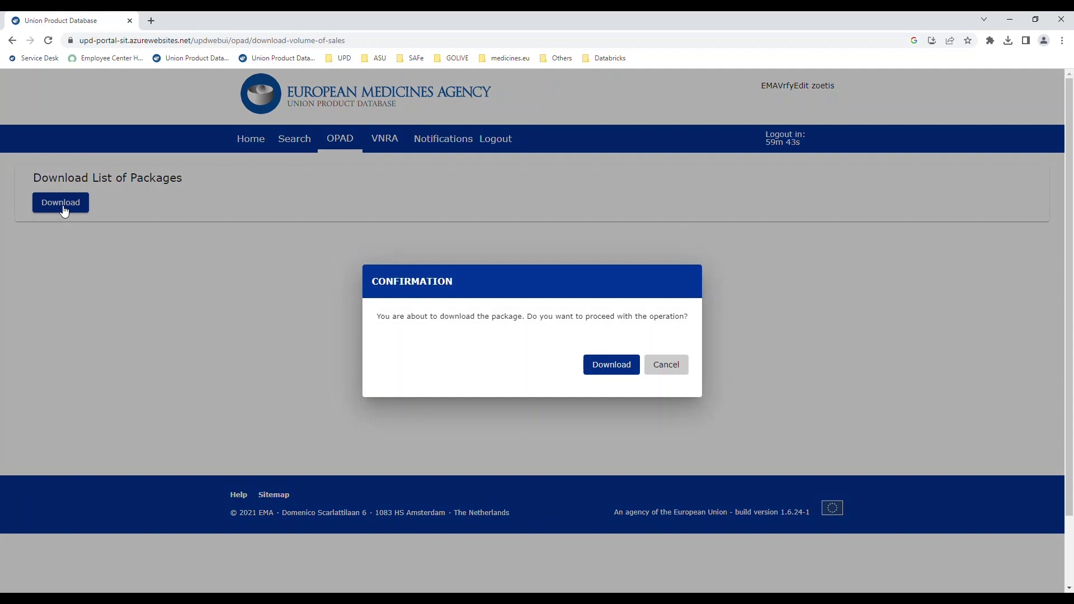
click(608, 366)
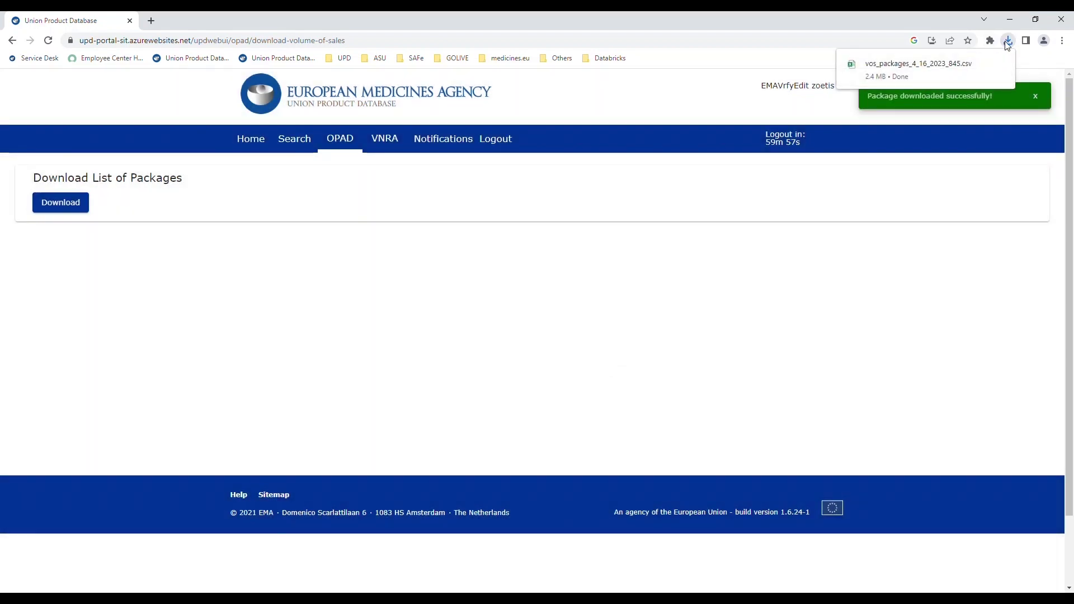
mouse_move(984, 76)
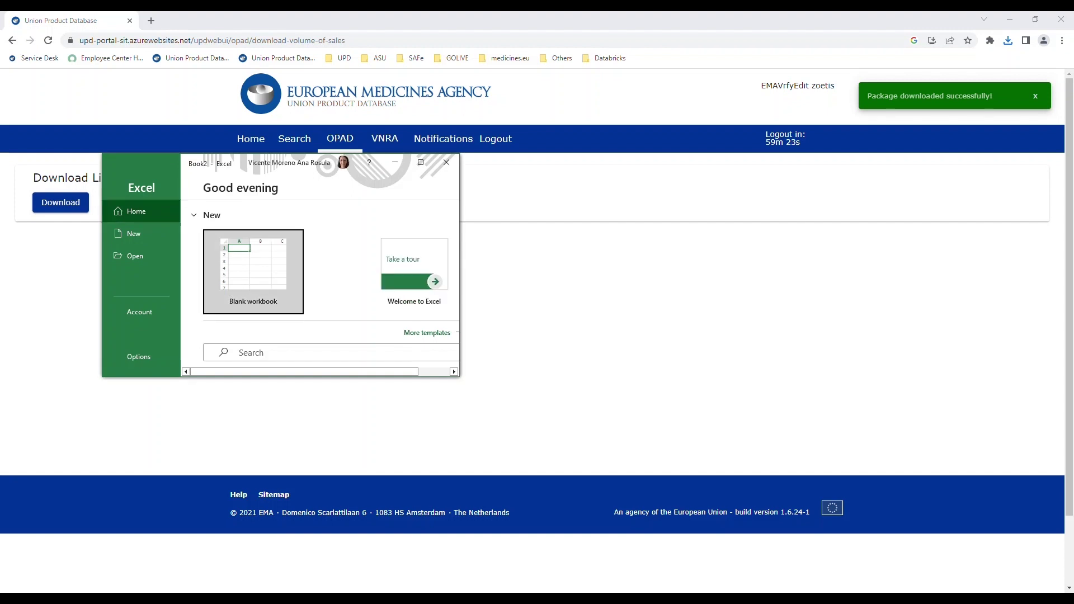
- Switch to Excel, create a blank workbook in a maximised window and select cell D4
click(270, 279)
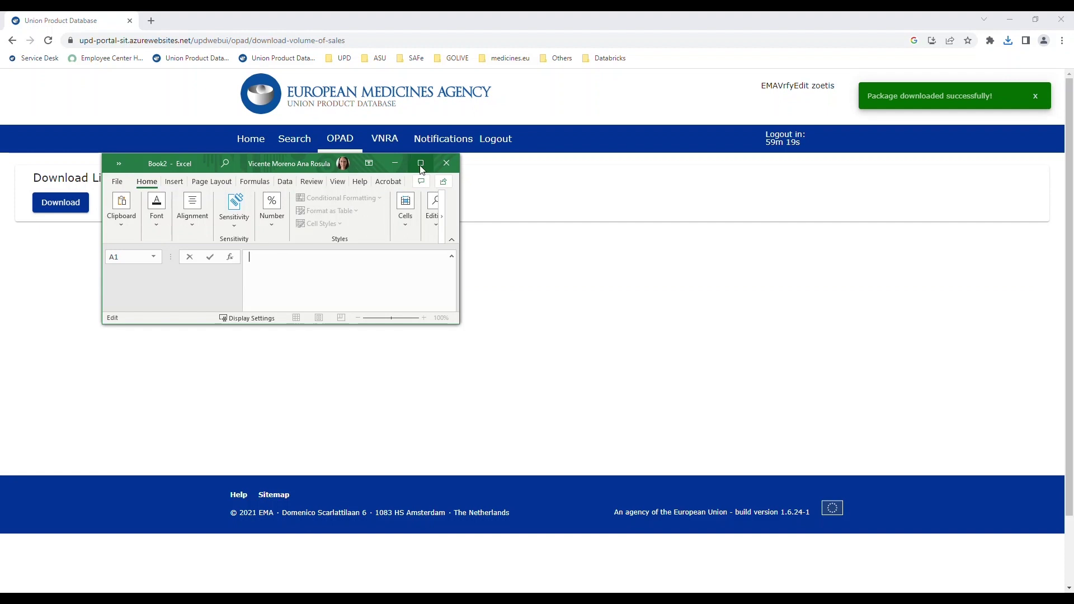
click(420, 165)
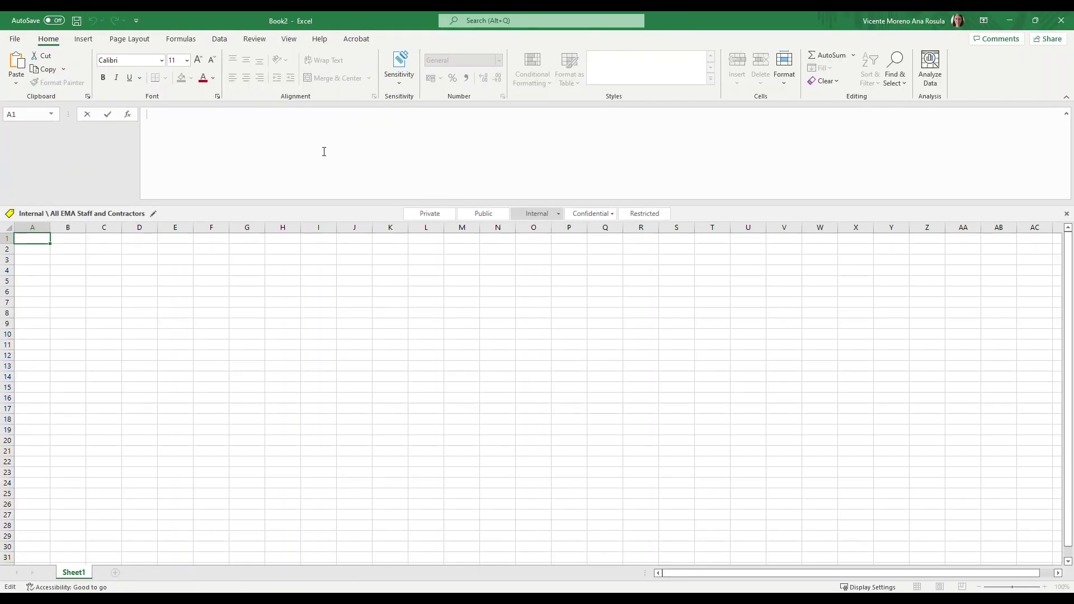
click(222, 43)
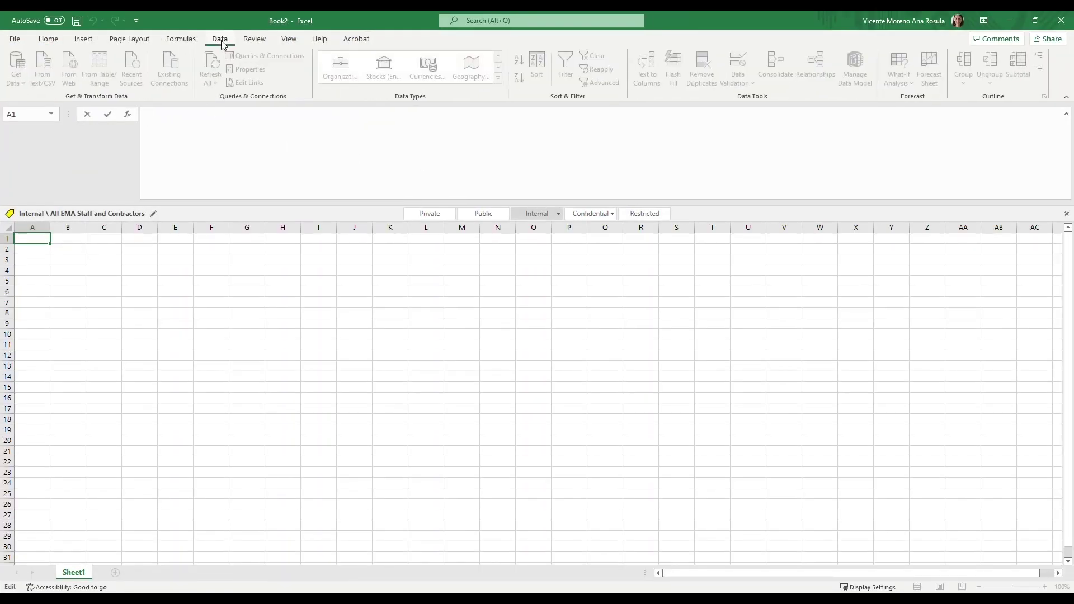
click(135, 270)
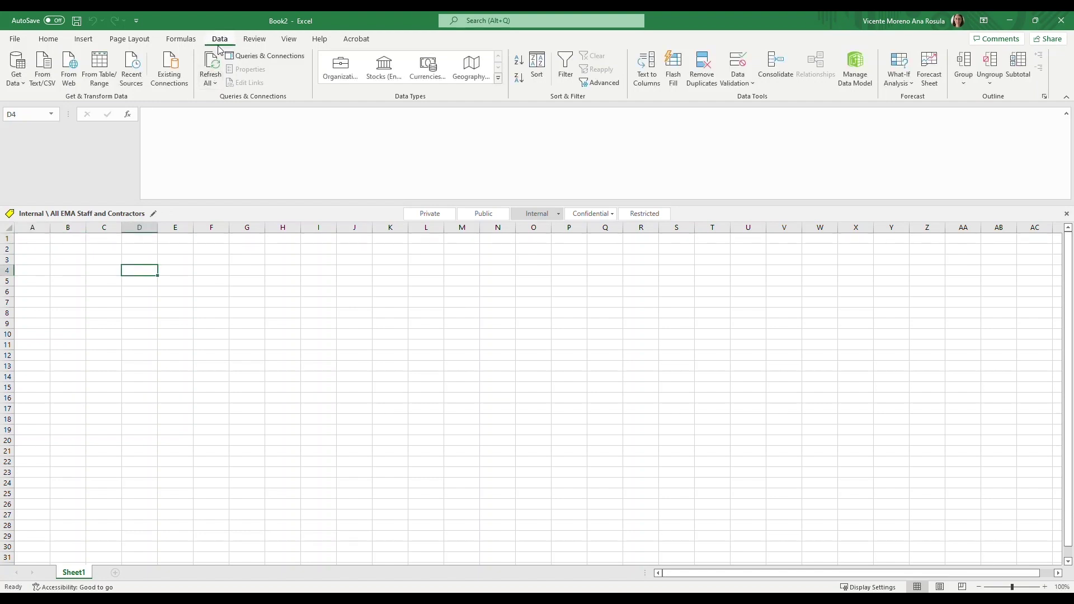
- Import vos_packages_4_16_2023_845.csv from Downloads as Text/CSV data and look through the columns of its preview
click(21, 77)
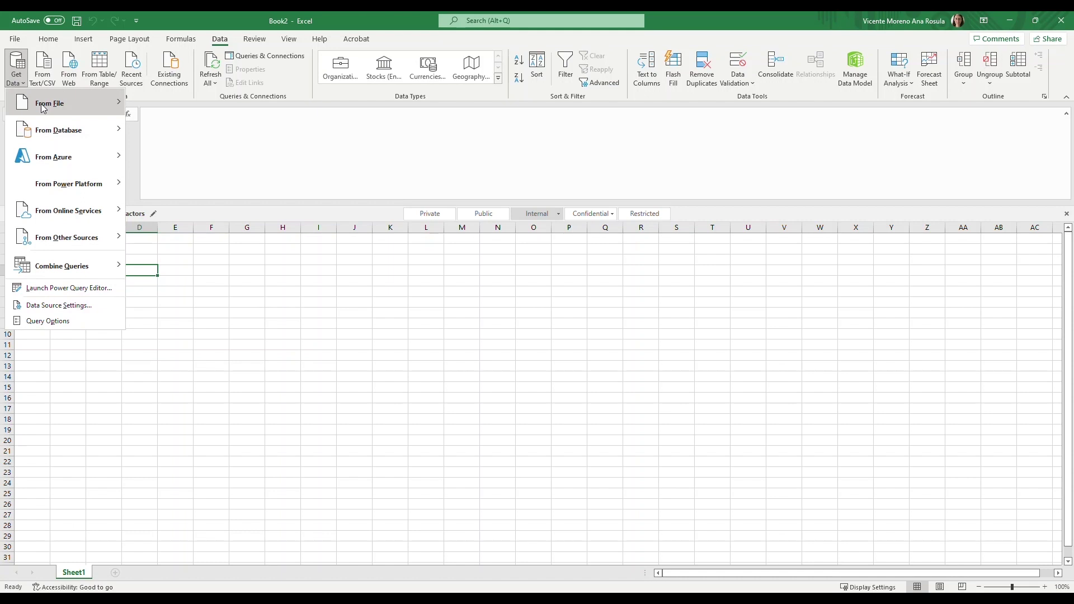
mouse_move(44, 109)
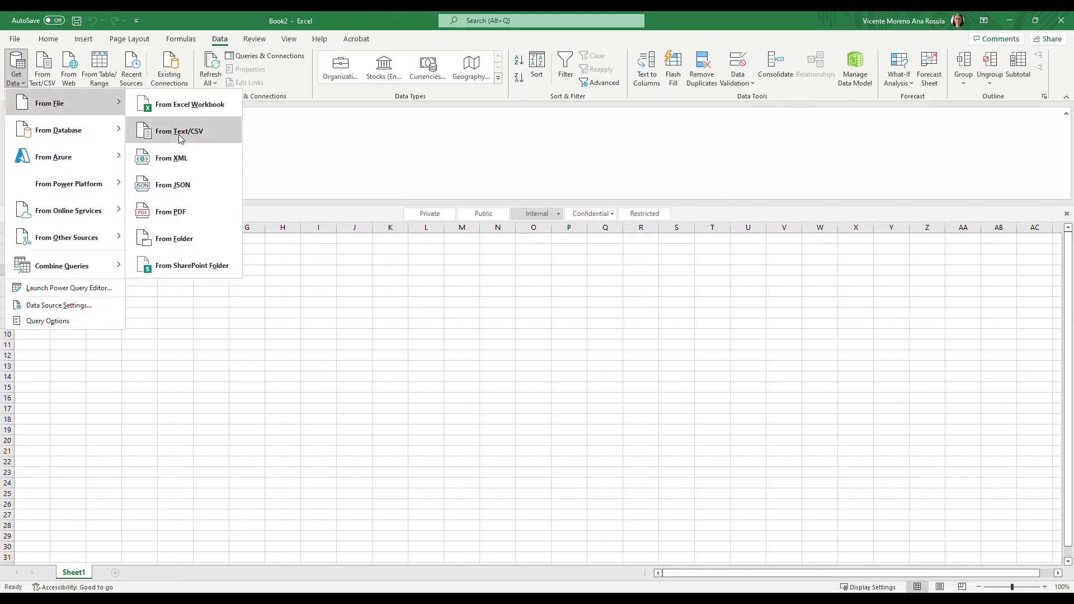
click(214, 136)
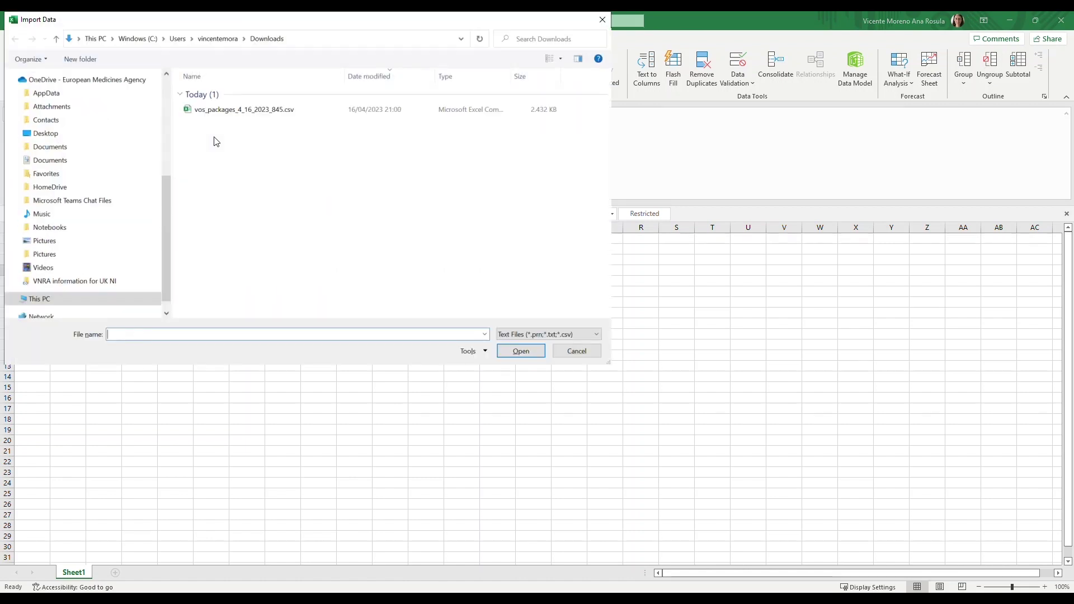
double_click(229, 111)
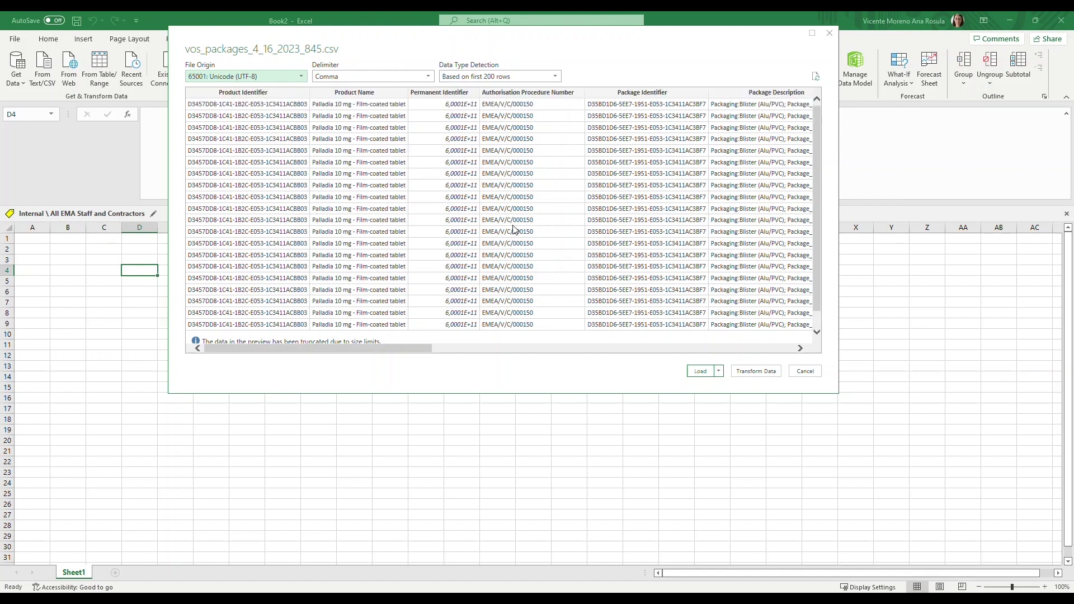
scroll(513, 230, right, 5)
scroll(514, 229, left, 5)
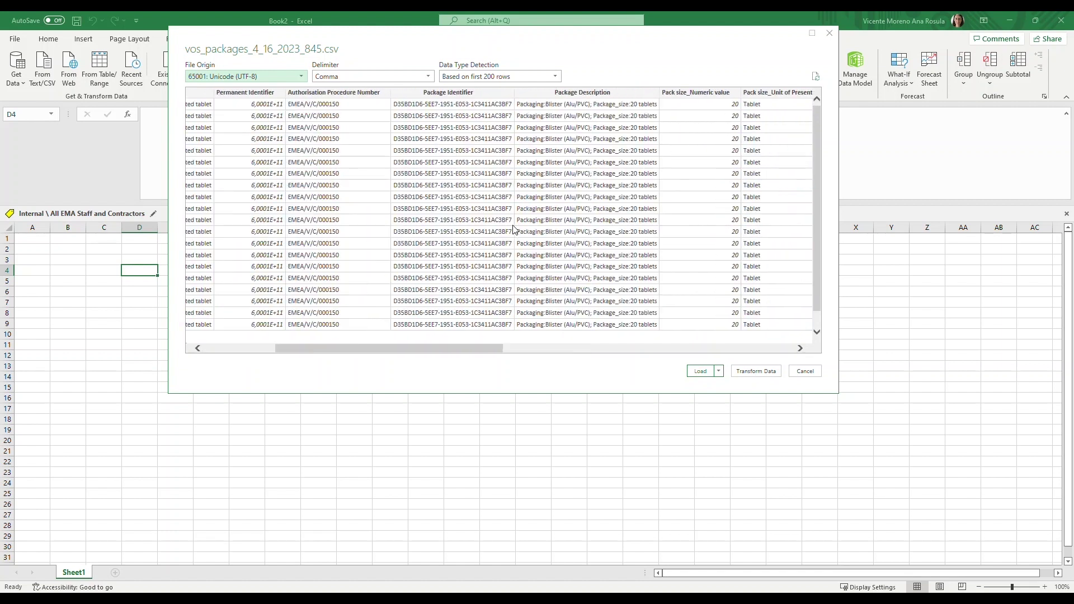
- Transform the CSV data in the Power Query Editor, check its columns and load the query into the workbook
click(756, 371)
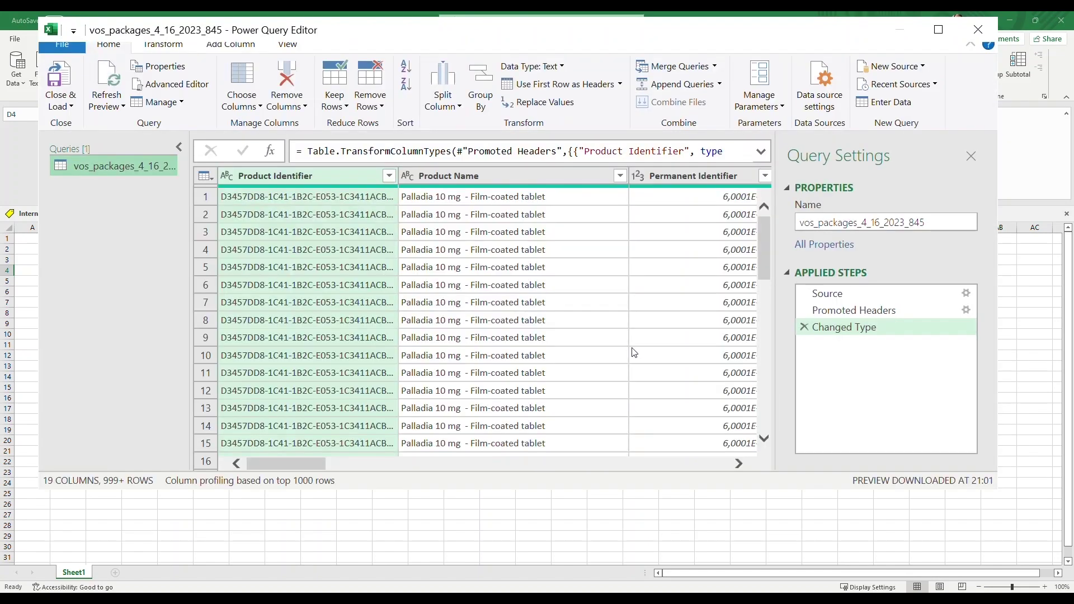
scroll(634, 352, right, 1)
scroll(634, 352, right, 6)
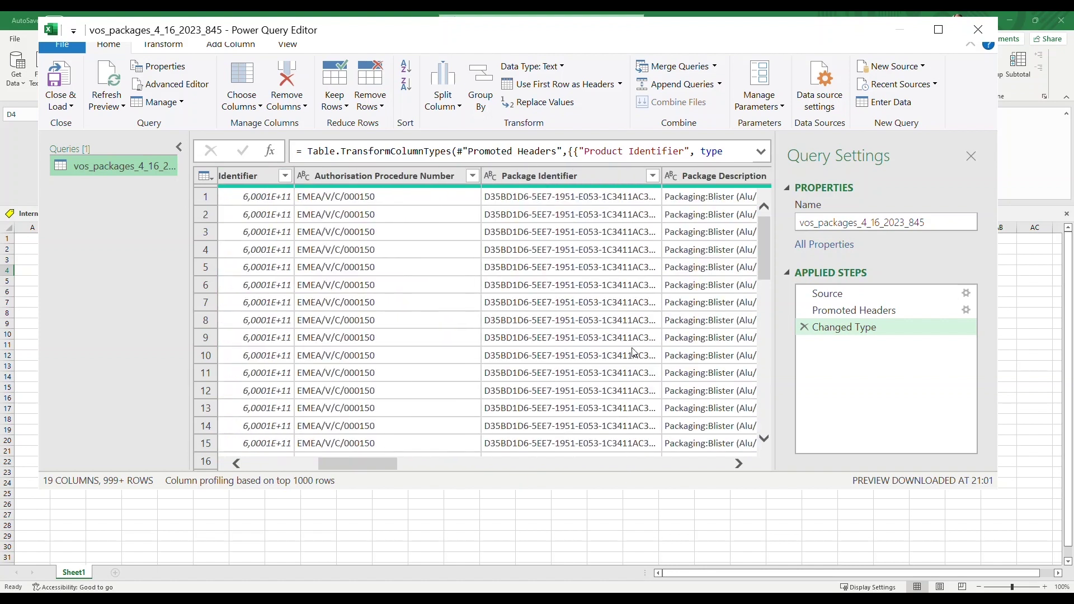
scroll(633, 352, left, 7)
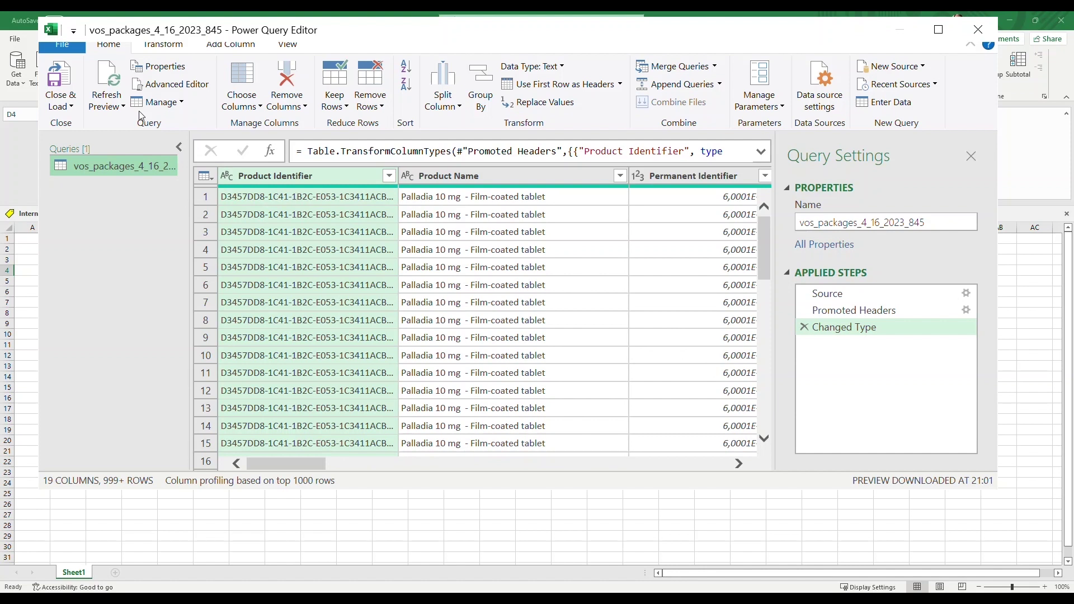
click(66, 83)
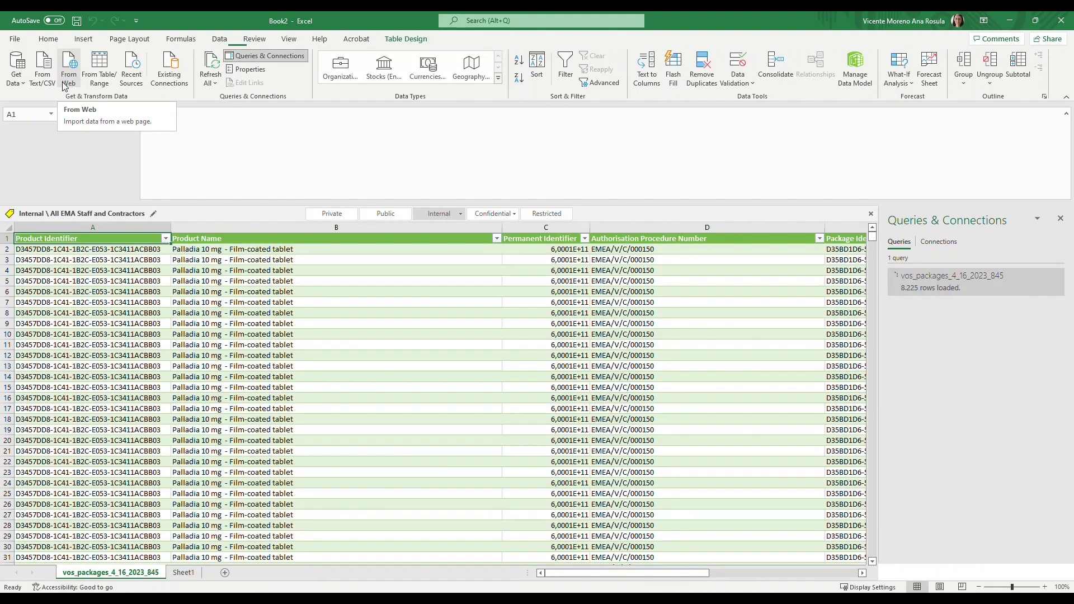
- Select all Product Identifier entries from A2 to the table's last row and close the Queries & Connections pane
click(53, 249)
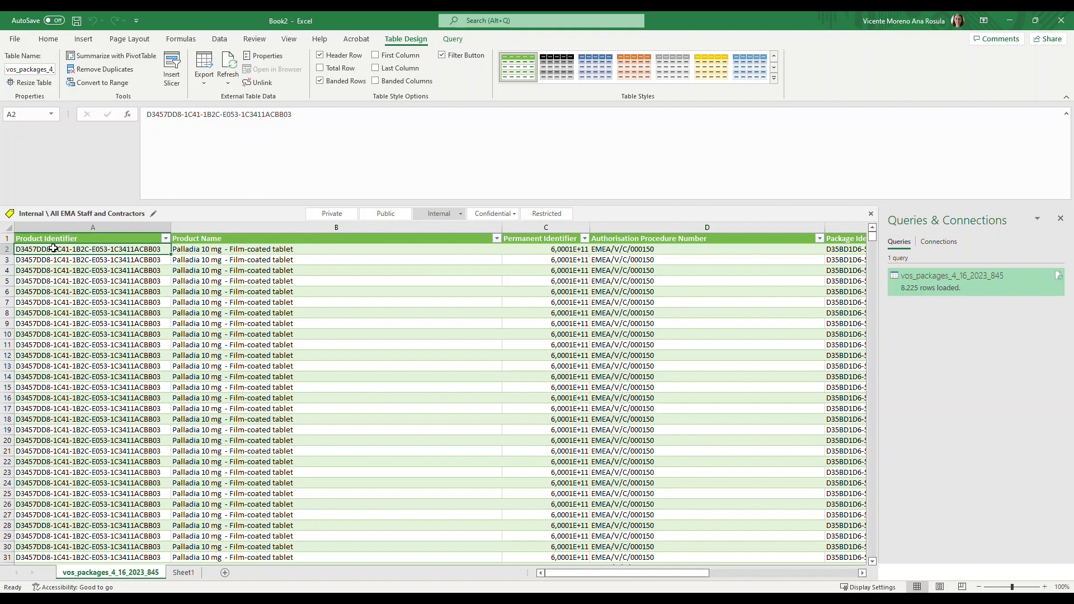
key(ctrl+shift+Down)
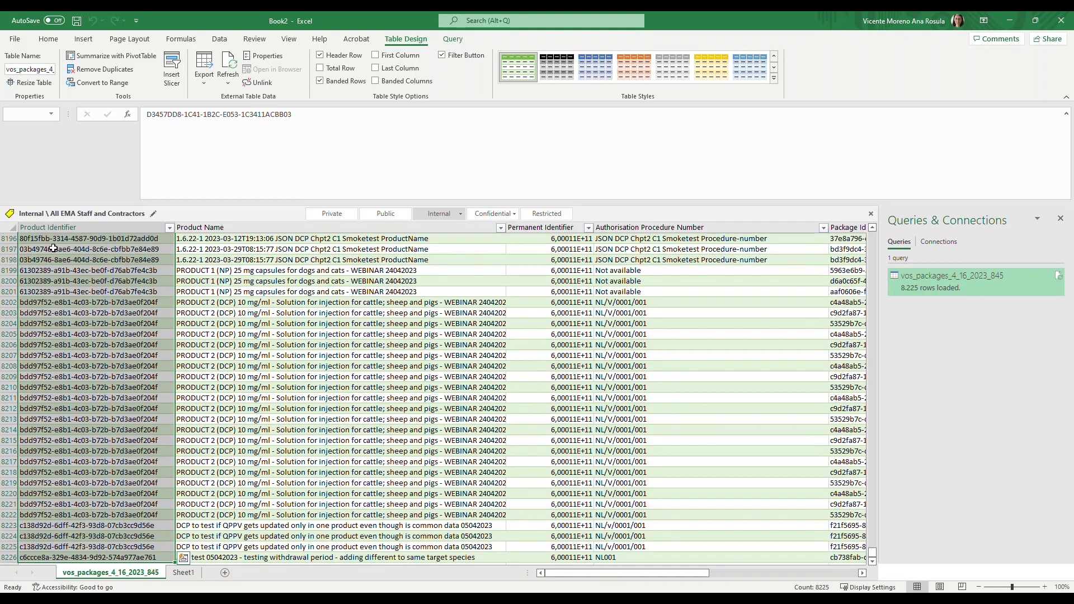
click(1059, 219)
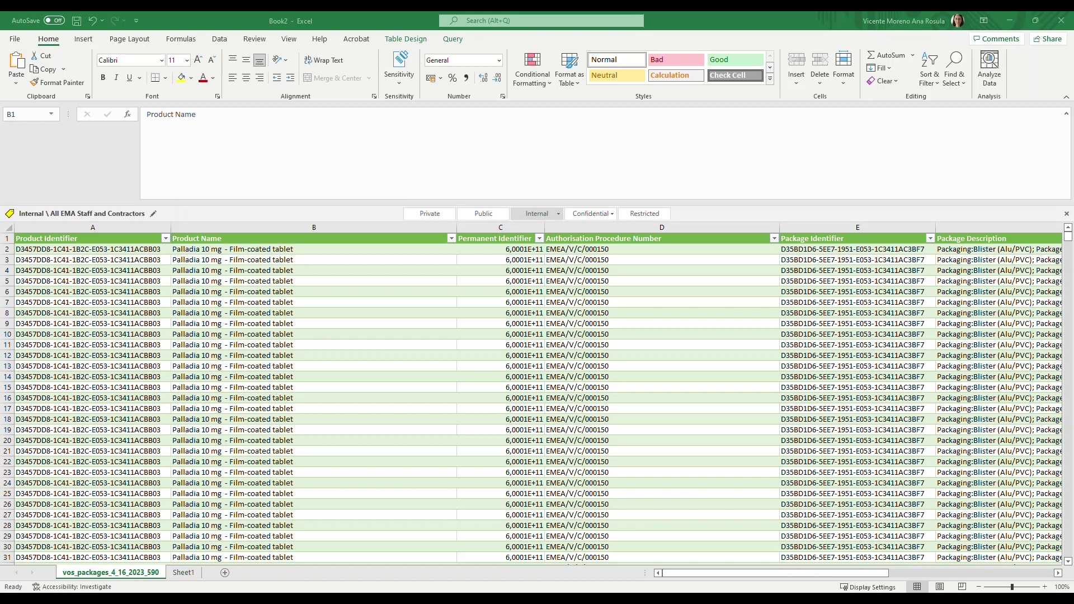
- Examine the header row of the packages table column by column, from Product Identifier through to Comment
click(119, 239)
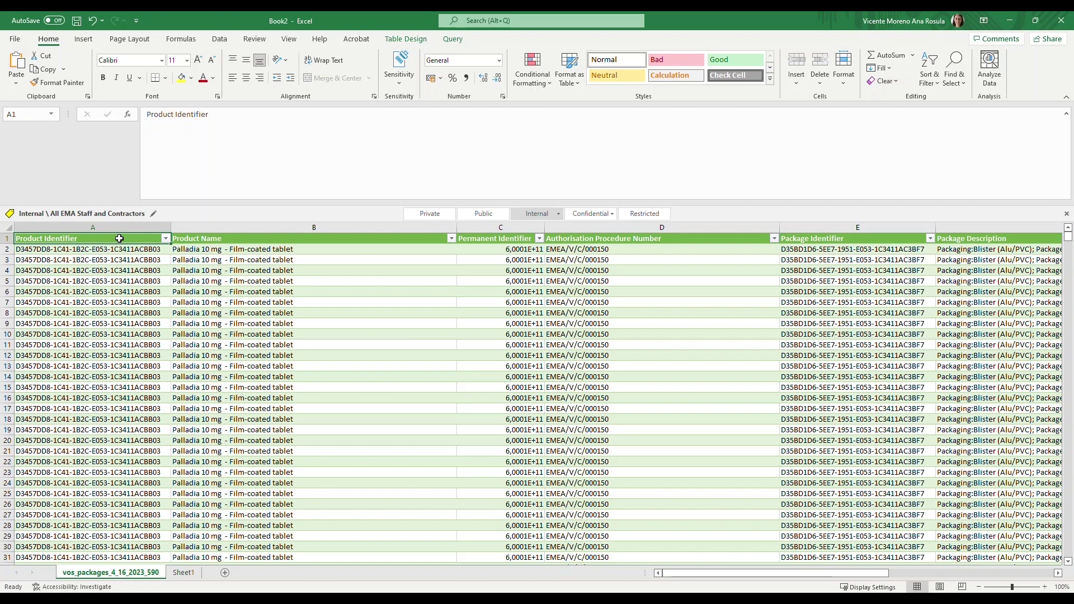
key(Right)
key(Right)
key(Right)
key(Right)
key(Right)
key(Right)
key(Right)
key(Right)
key(Right)
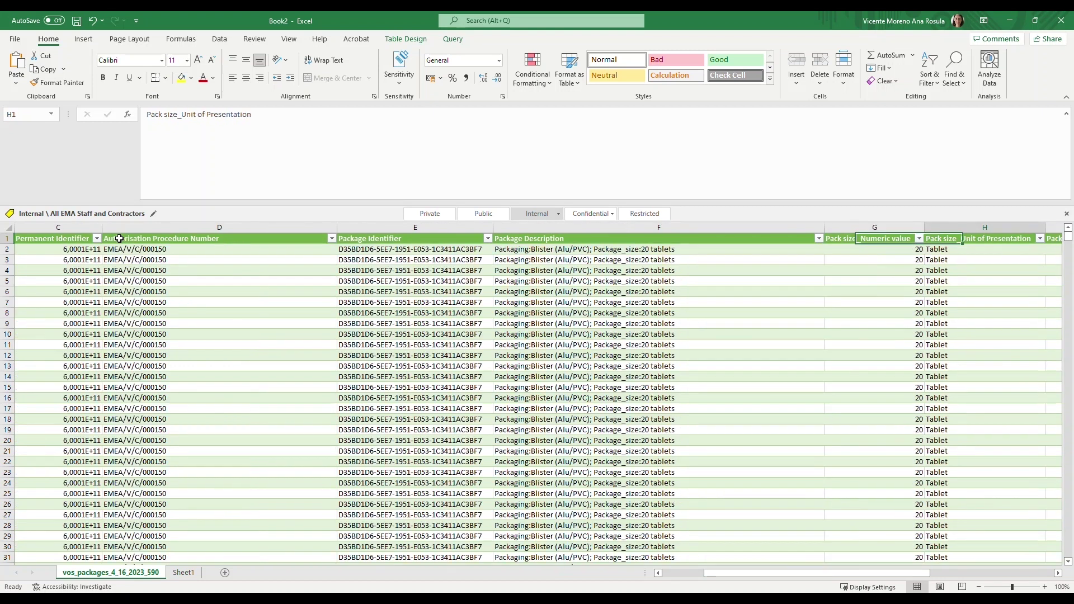
key(Right)
key(Right)
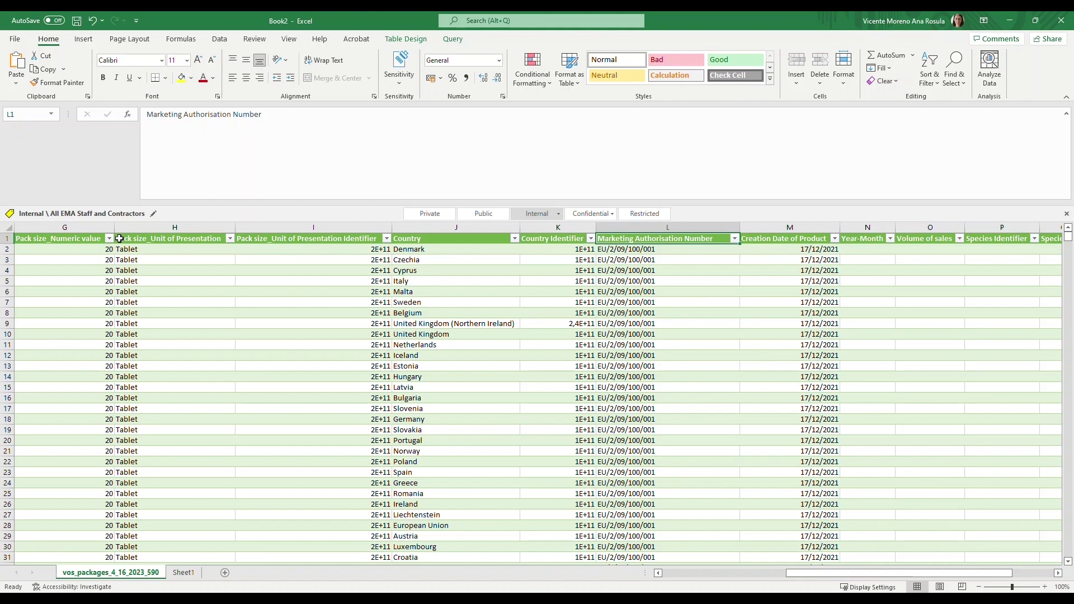
key(Right)
key(Right)
key(Right)
key(Right)
key(Right)
key(Right)
key(Right)
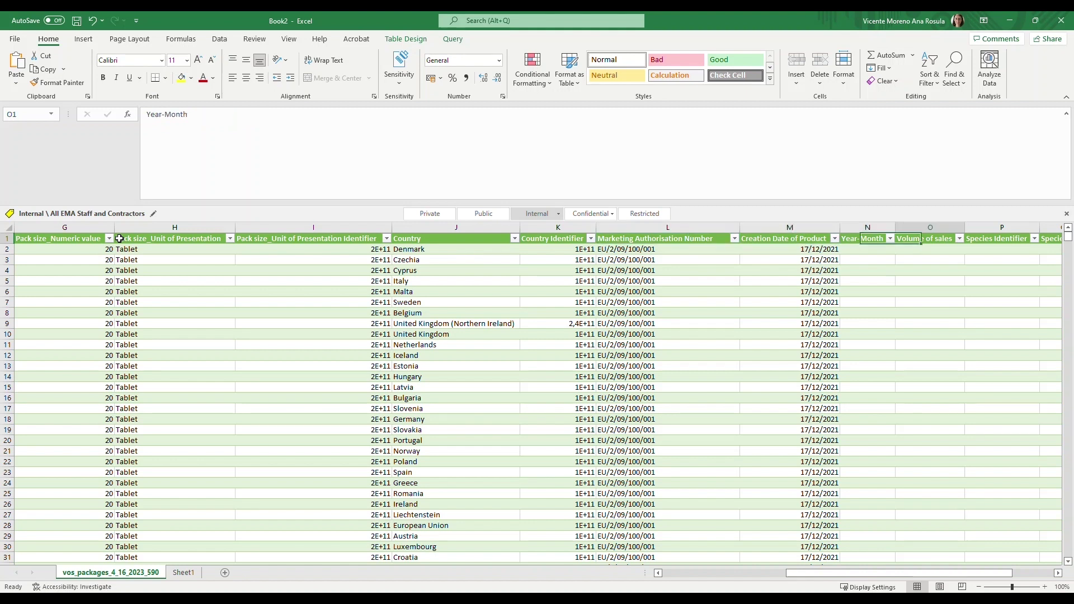
key(Right)
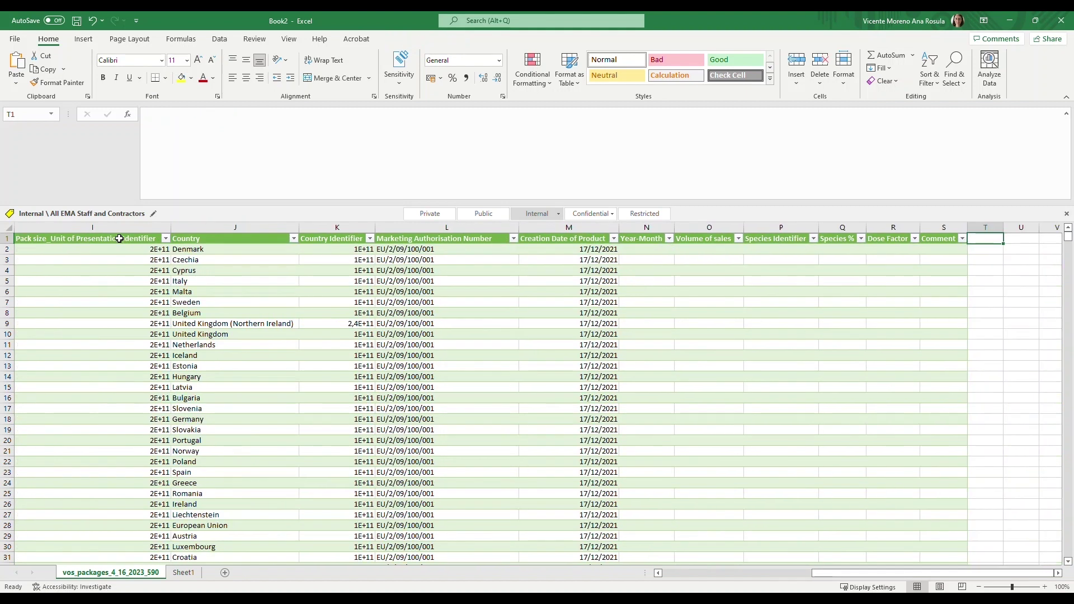
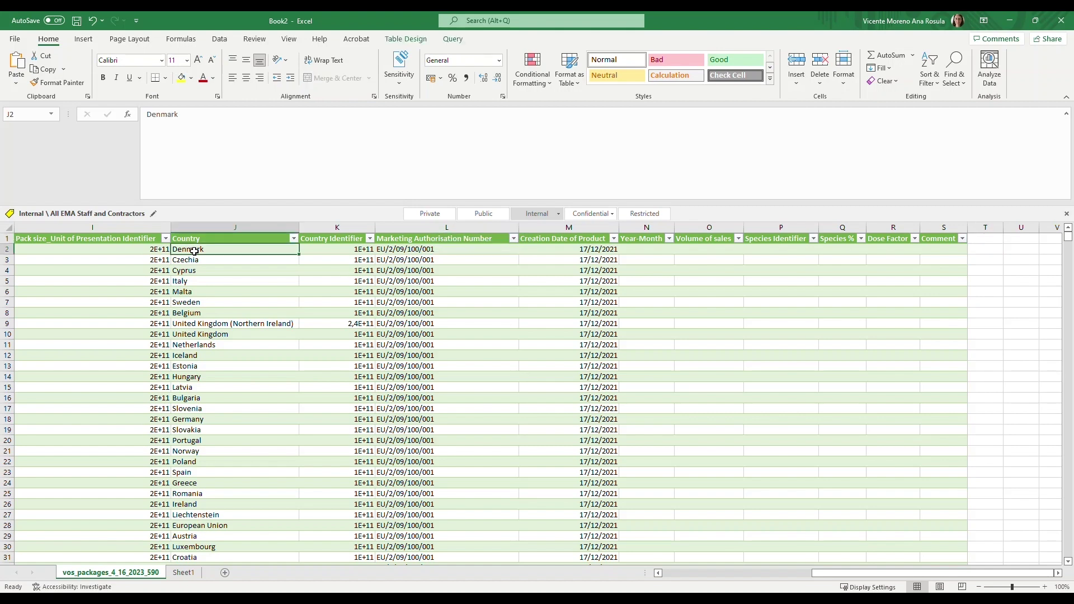
- Review the first package's entries from the Country column back to Product Identifier and return to the Product Name header
key(Left)
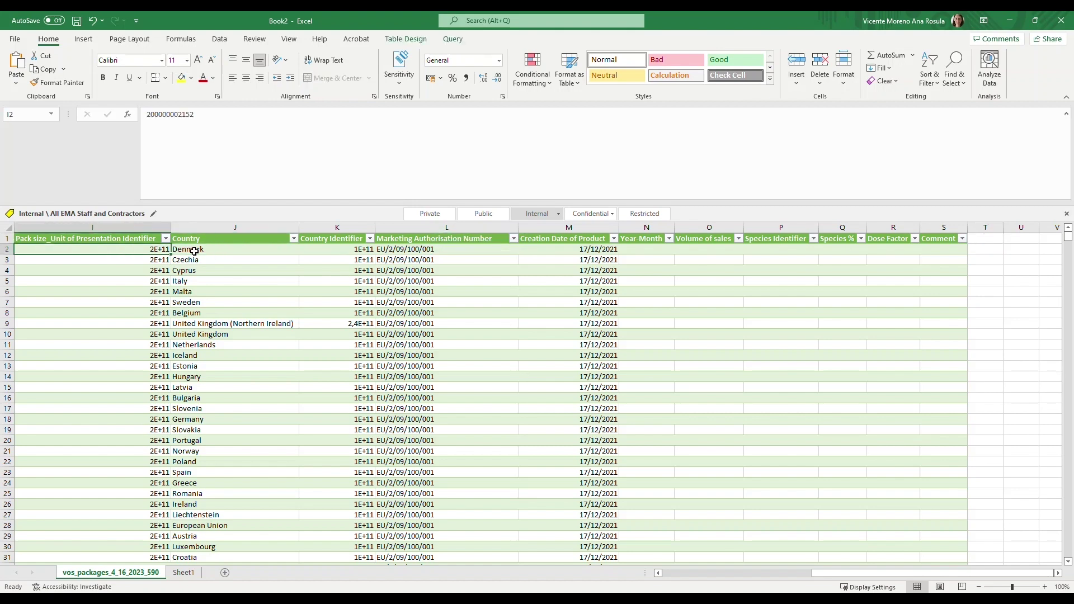
key(Left)
key(Left)
key(Left)
key(Left)
key(Left)
key(Left)
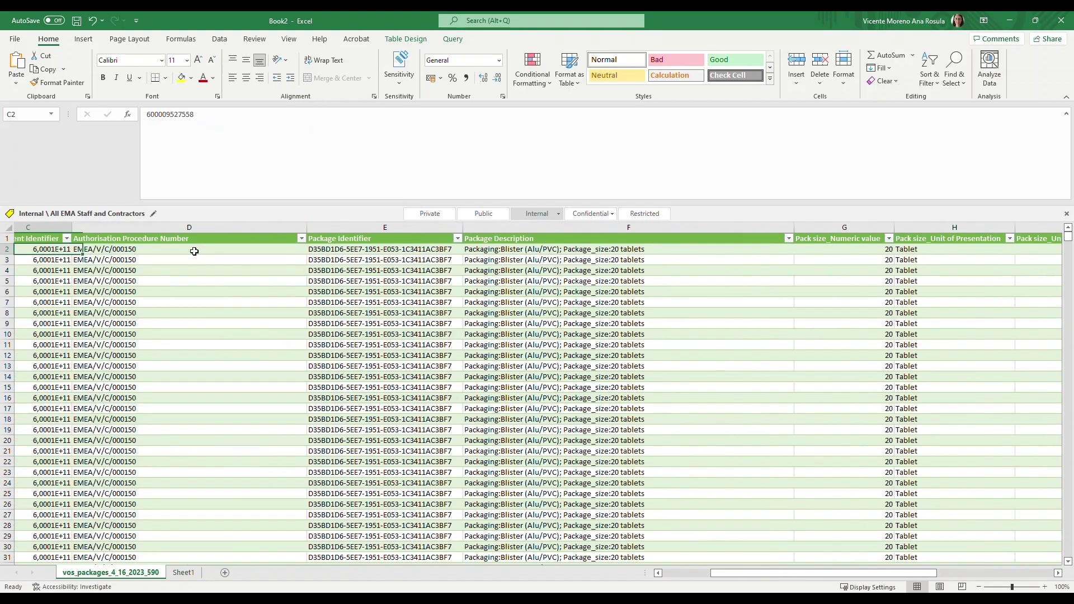
key(Left)
key(Left)
key(Up)
key(Right)
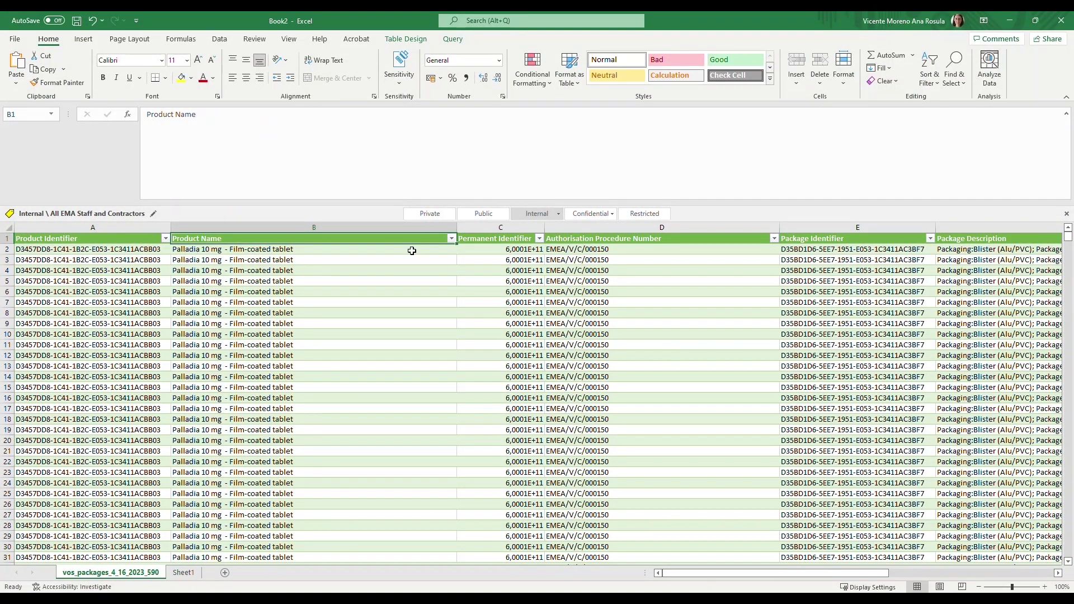
- Filter the Product Name column for "product 1" and fill the matching product name cell with yellow
click(451, 239)
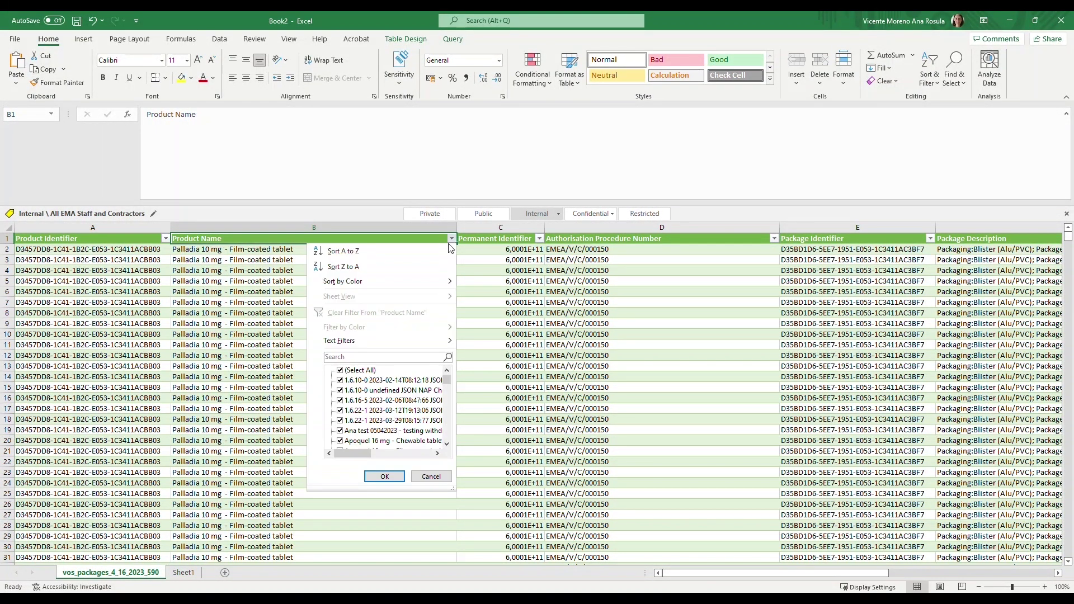
click(384, 358)
text(product 1)
key(Return)
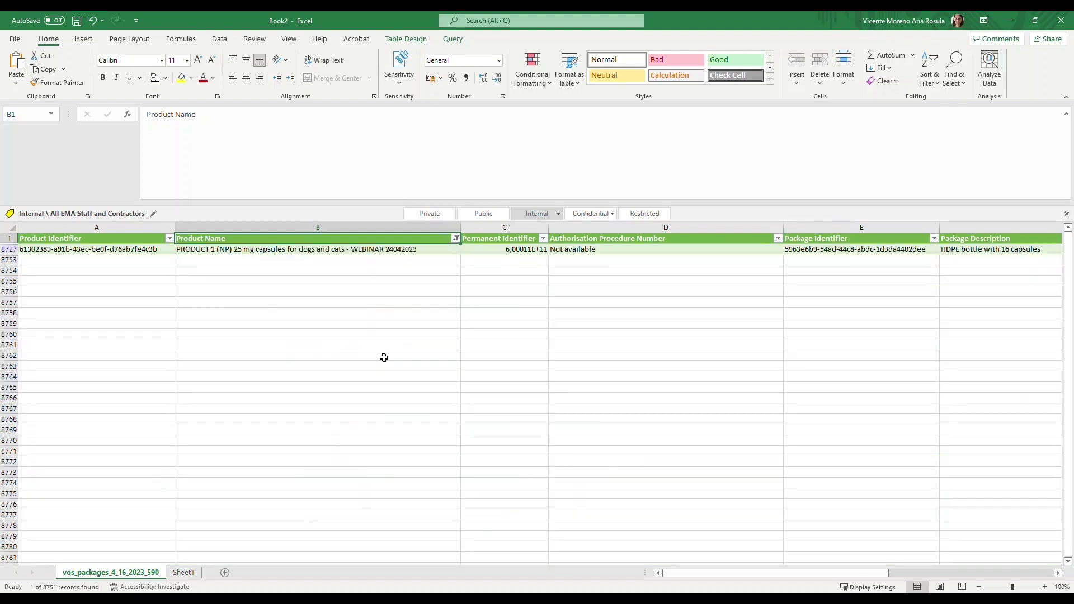
click(350, 251)
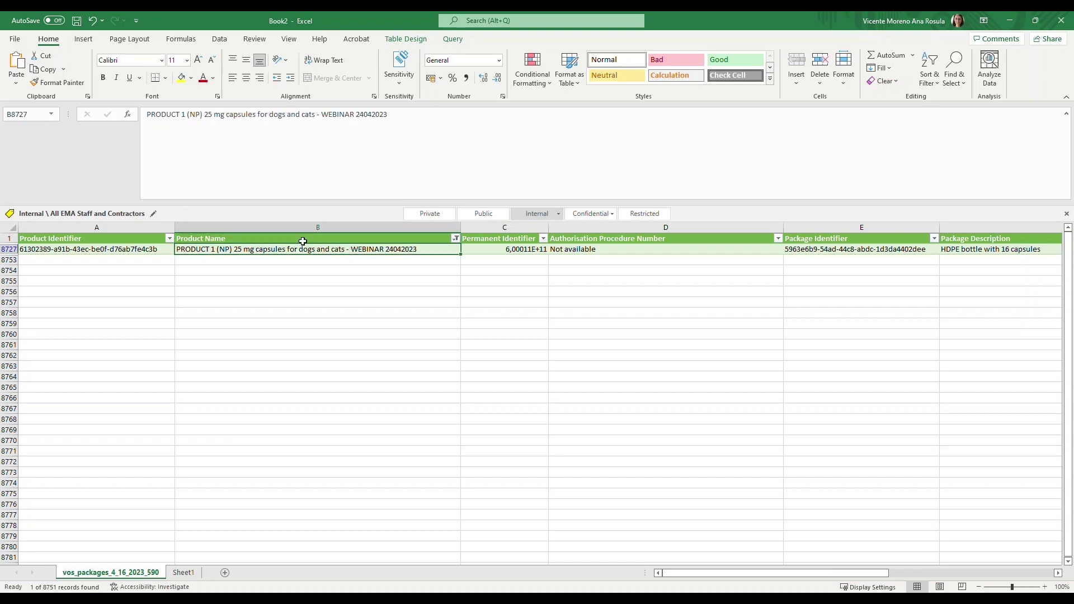
click(182, 79)
- Filter the Product Name column by colour to show only the cells with no fill
click(455, 238)
mouse_move(371, 327)
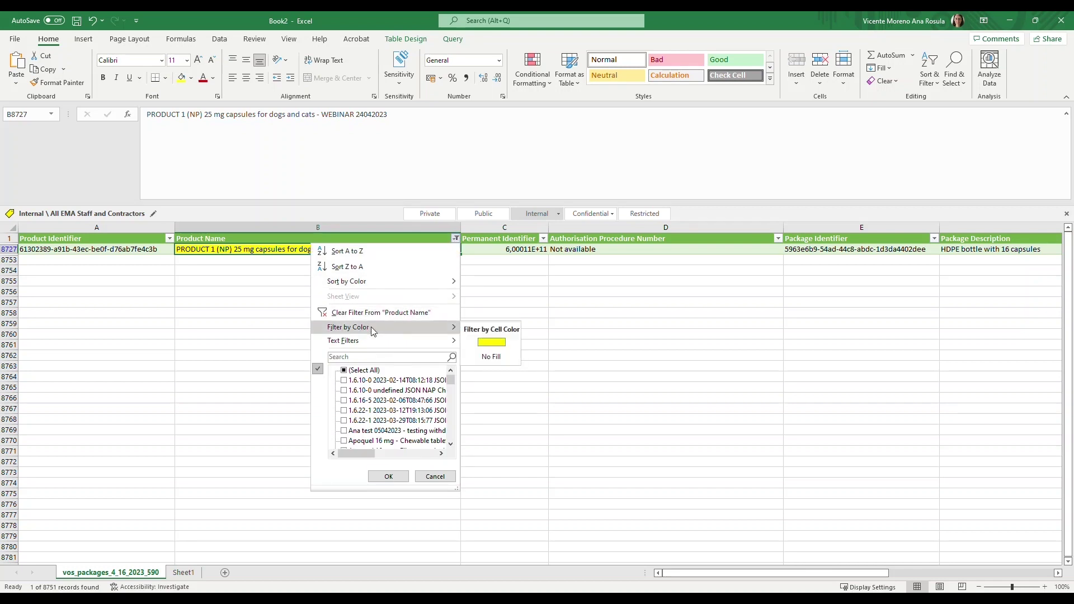
click(484, 357)
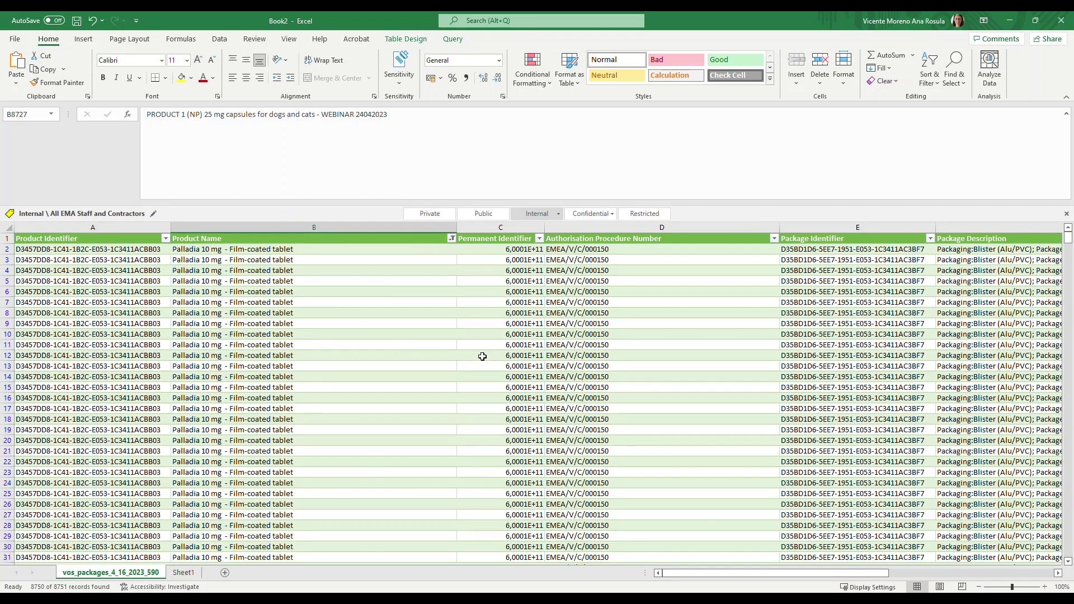
- Select all filtered rows across the table from A2 and delete them as entire sheet rows
click(28, 244)
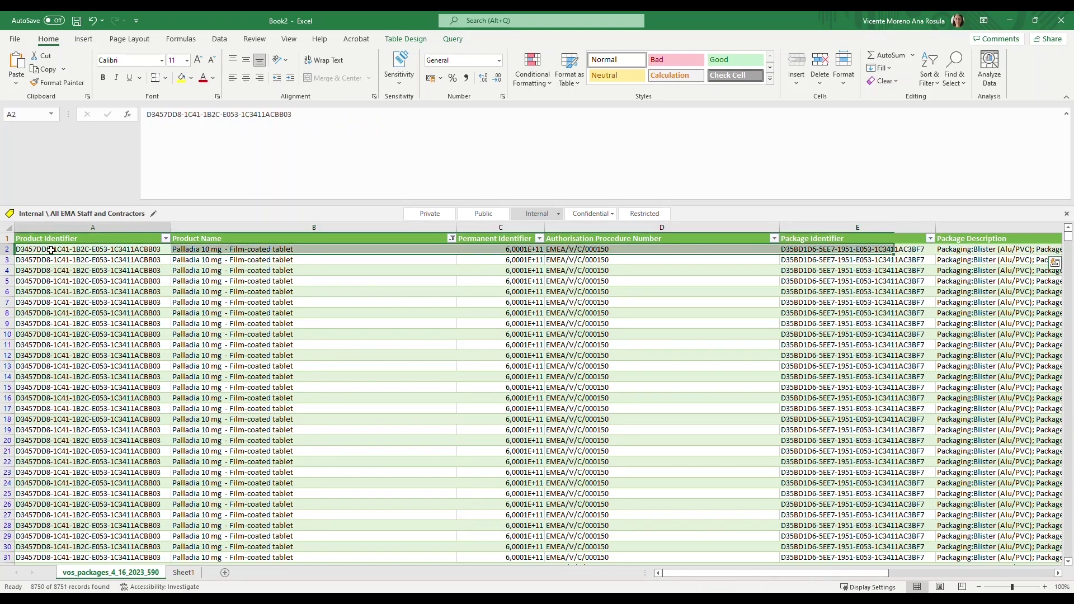
click(50, 250)
key(ctrl+shift+Down)
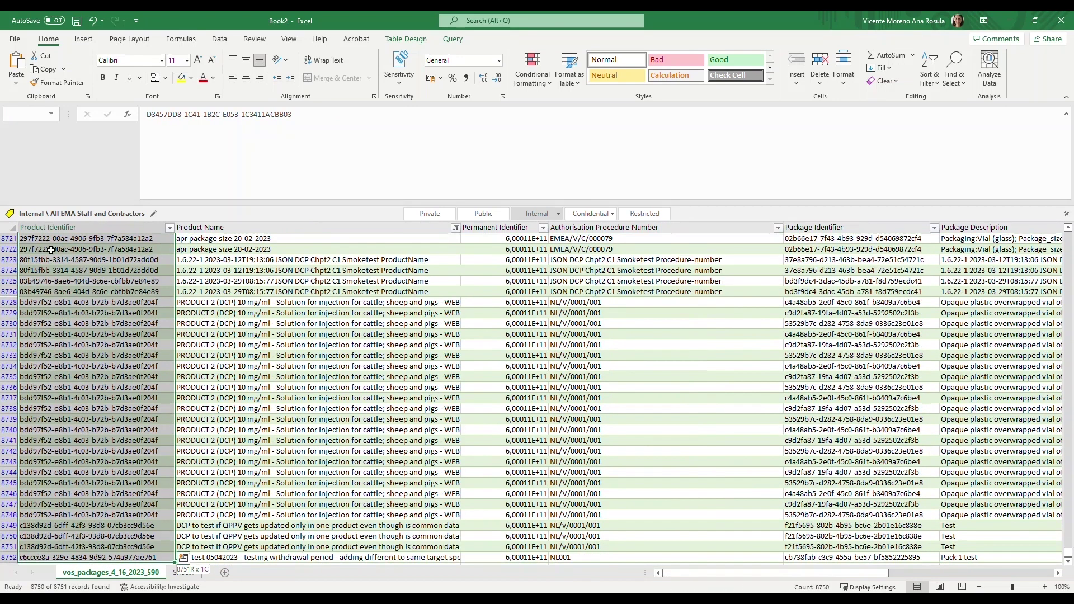
key(ctrl+shift+Right)
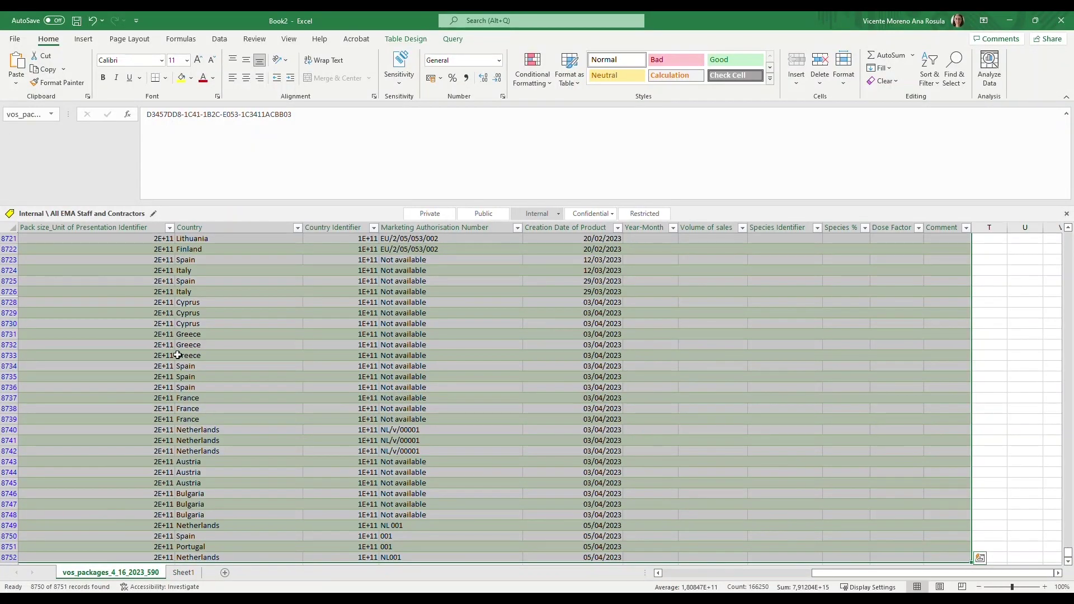
right_click(203, 349)
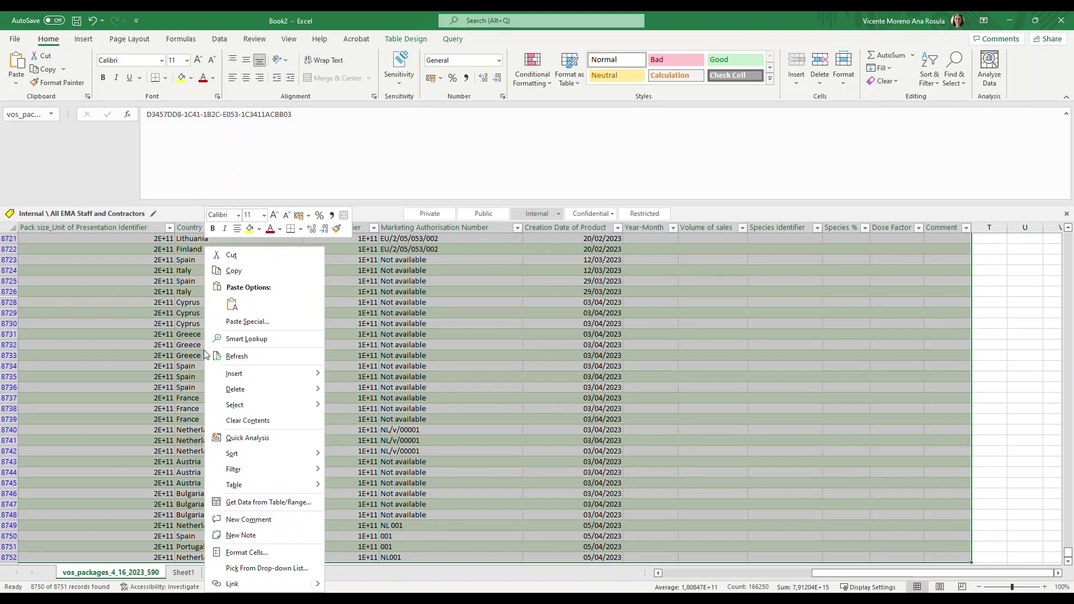
mouse_move(270, 389)
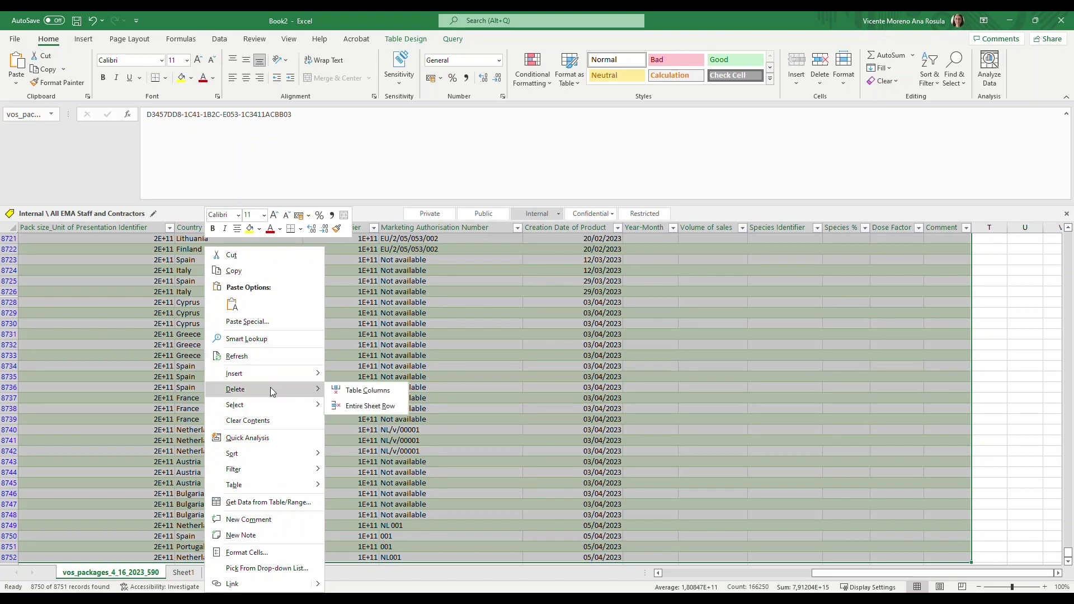
click(379, 412)
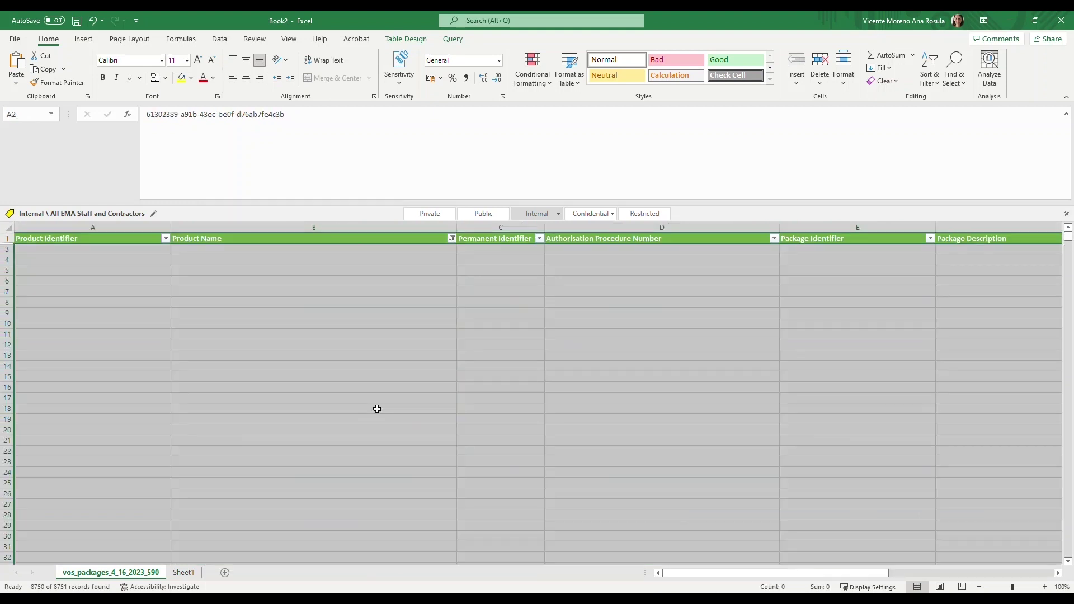
click(393, 293)
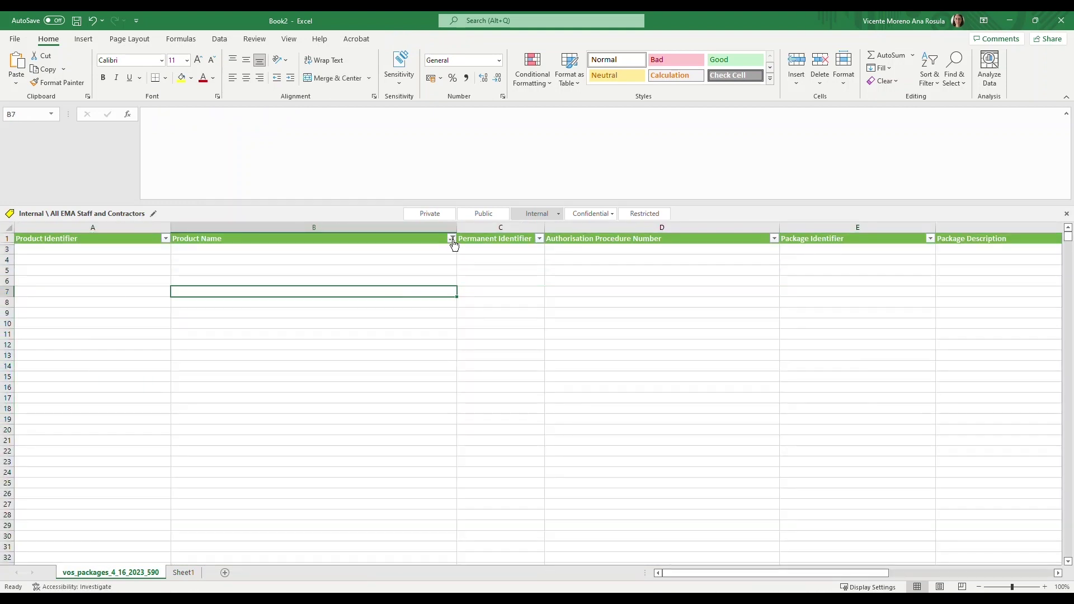
- Clear the filter from the Product Name column
click(451, 239)
mouse_move(401, 322)
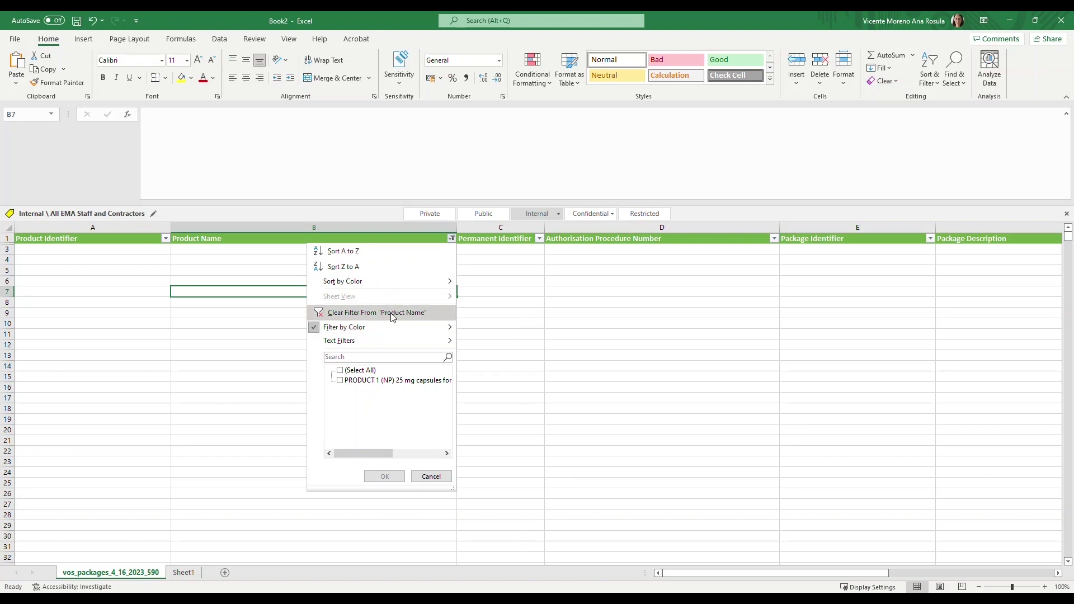
click(393, 314)
click(390, 313)
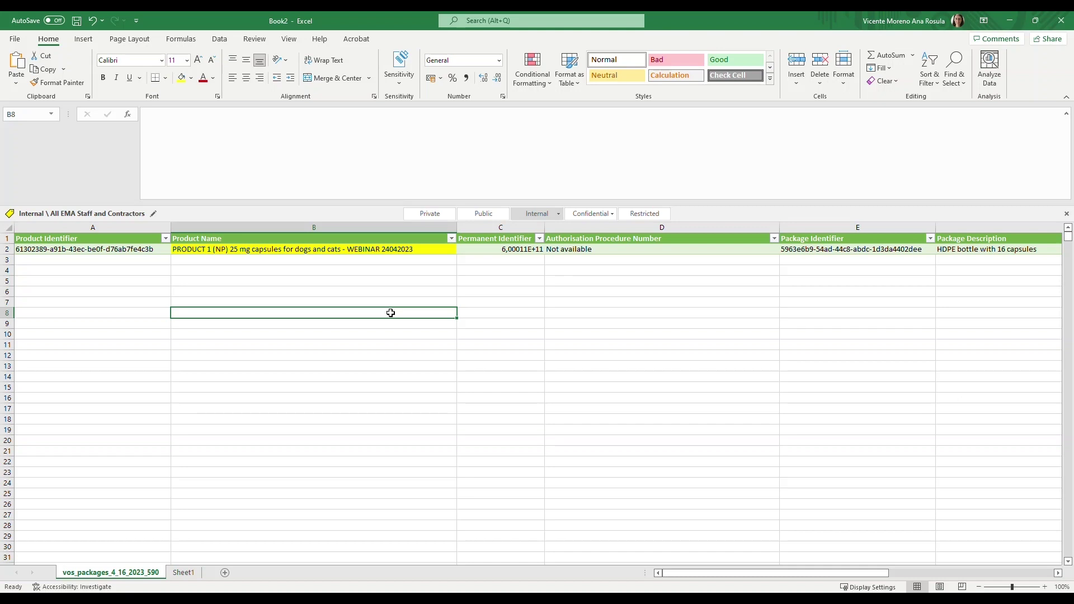
- Set the width of all table columns, from Product Identifier to Comment (A to S), to 14
key(ctrl+Home)
key(ctrl+c)
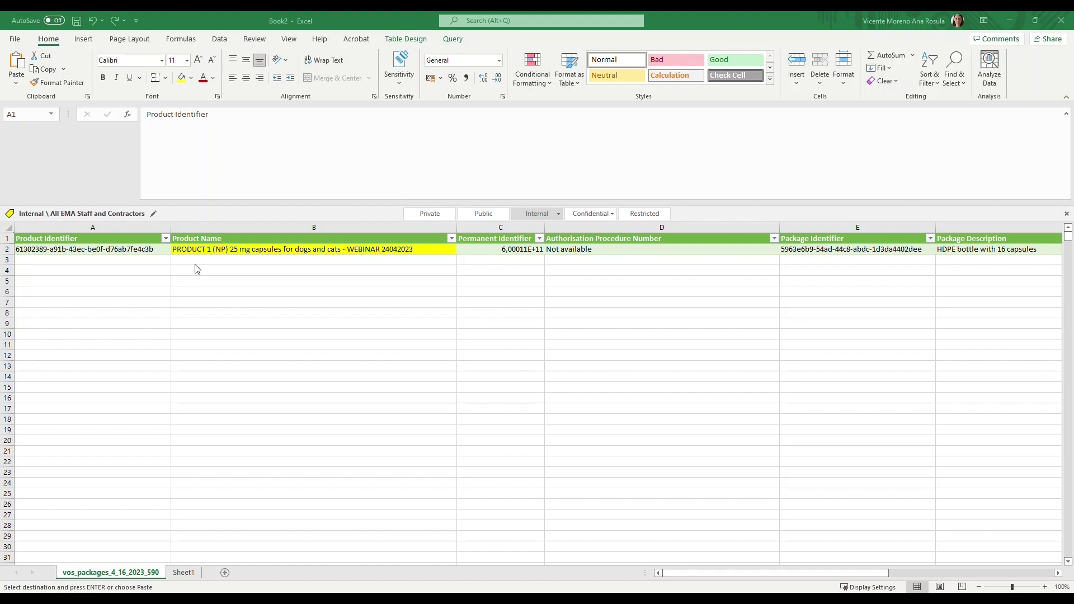
click(146, 225)
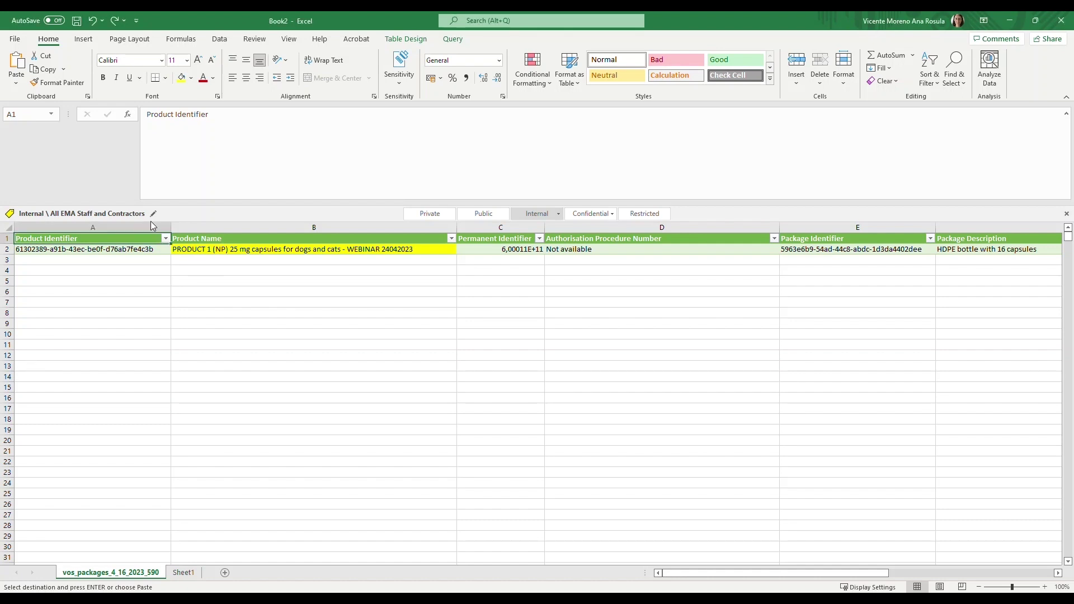
click(147, 224)
drag(146, 222, 937, 224)
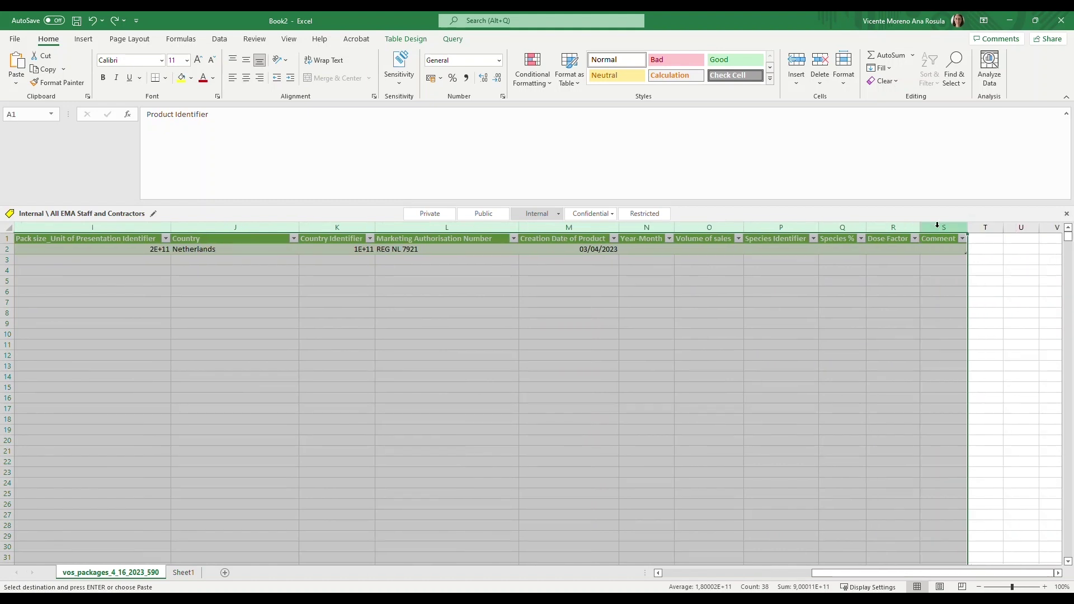
right_click(937, 225)
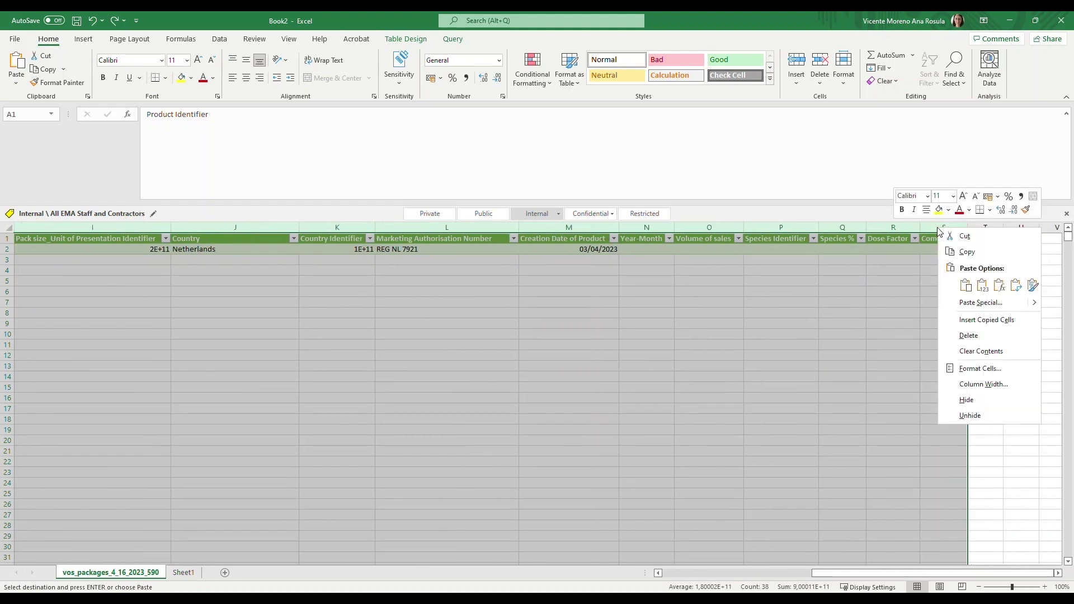
click(969, 384)
text(14)
click(946, 410)
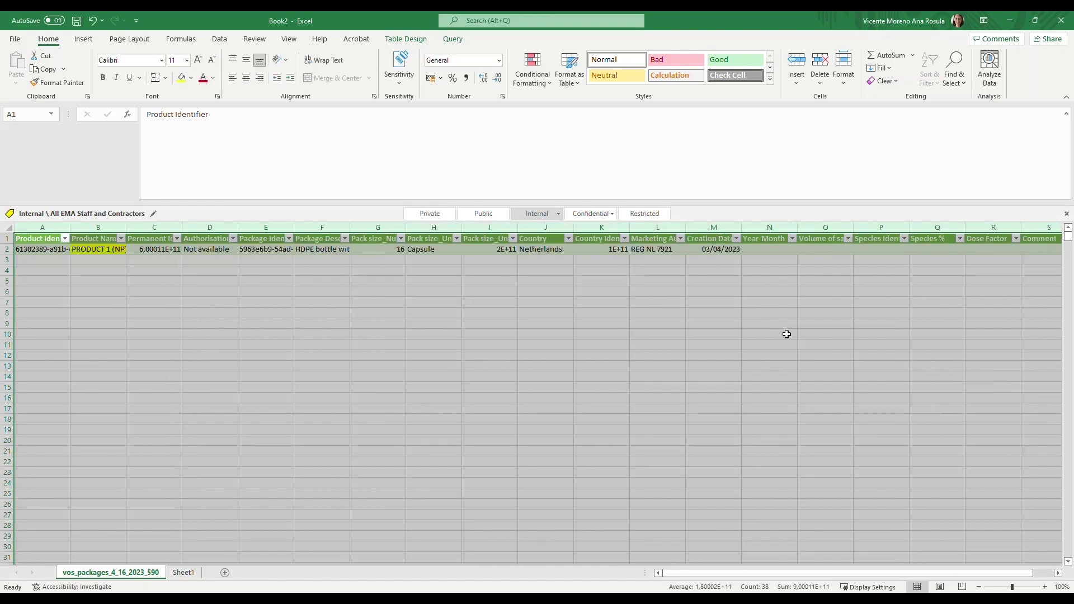
click(562, 377)
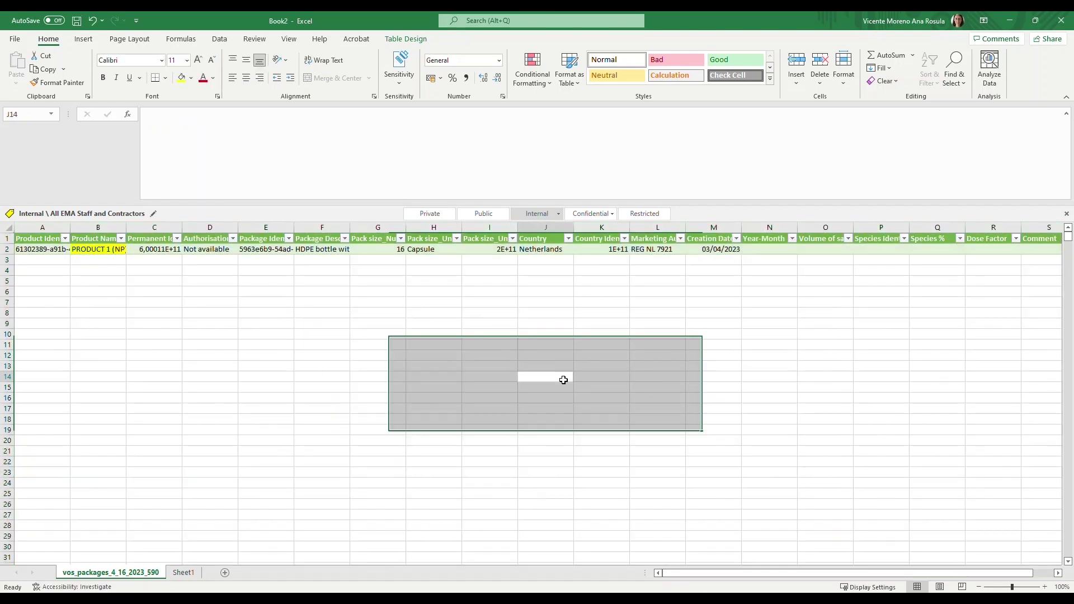
- Format the Permanent Identifier, Pack size_Unit of Presentation Identifier and Country Identifier columns as Number without decimal places
click(169, 224)
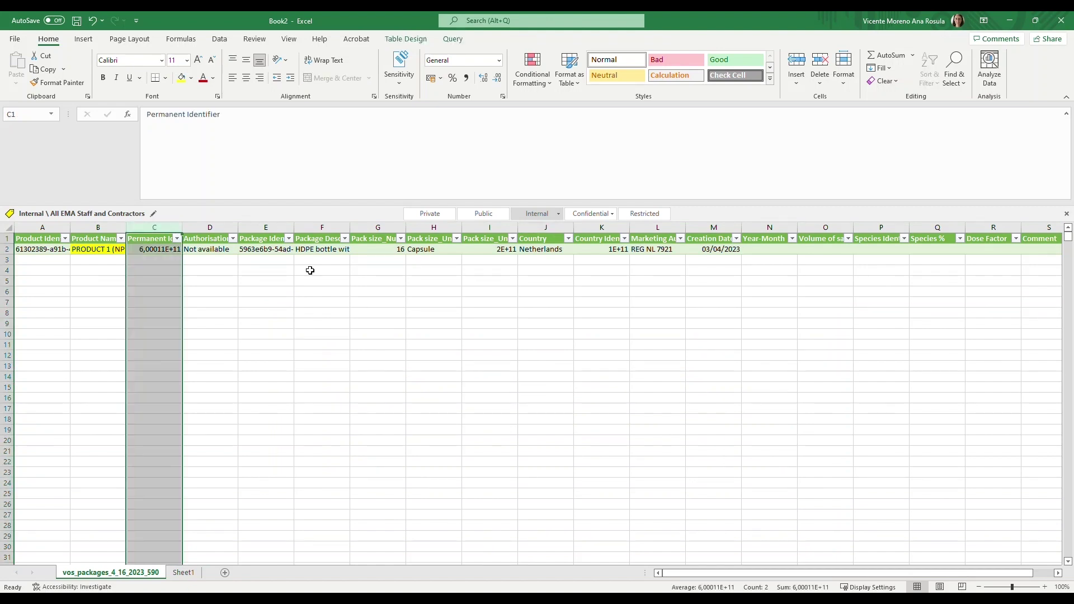
ctrl+click(480, 226)
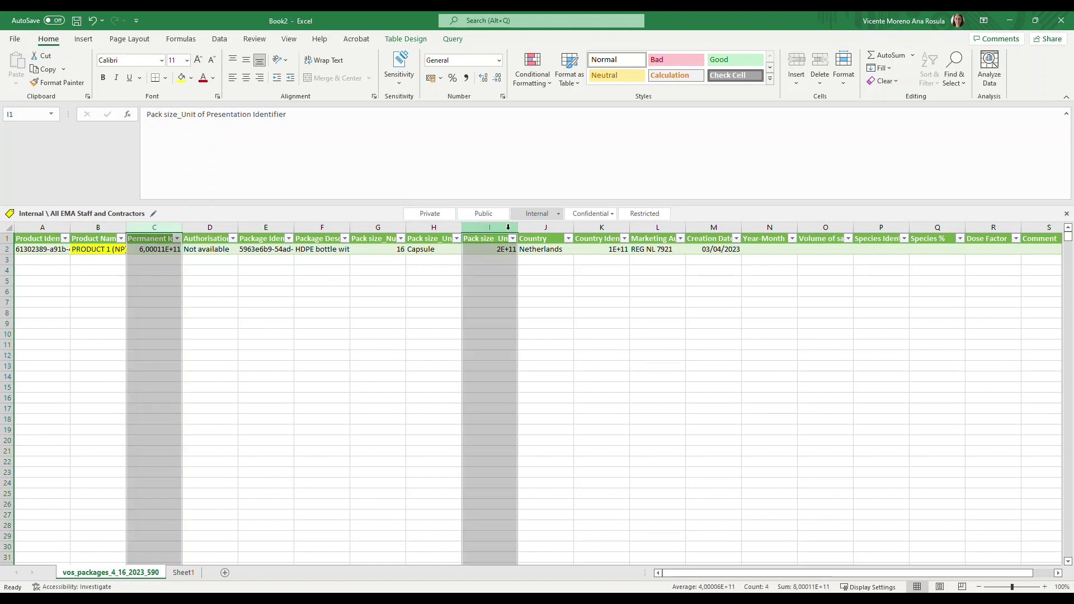
ctrl+click(607, 226)
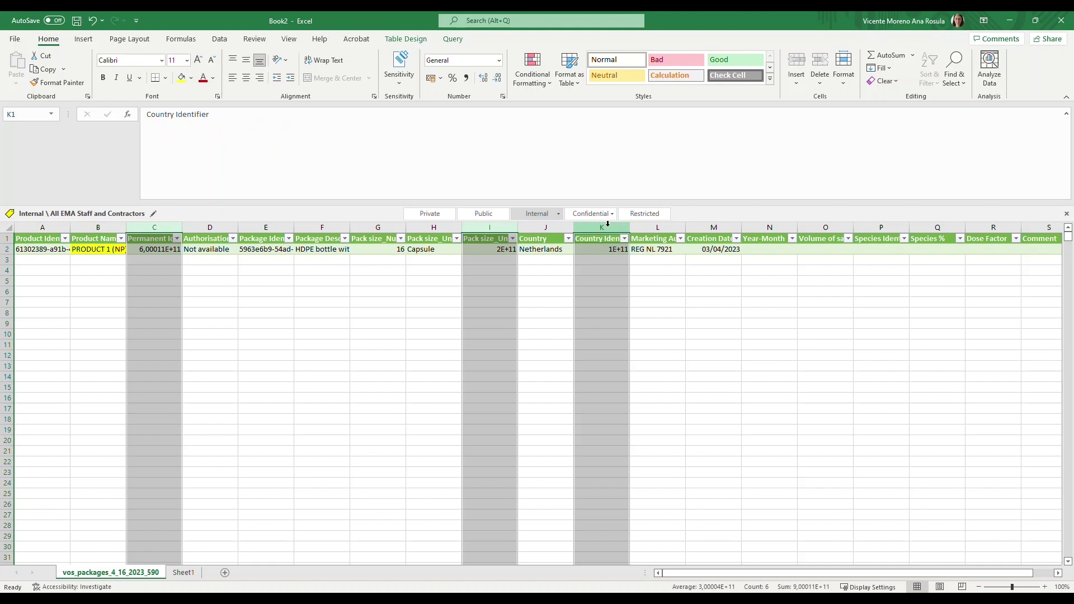
click(498, 61)
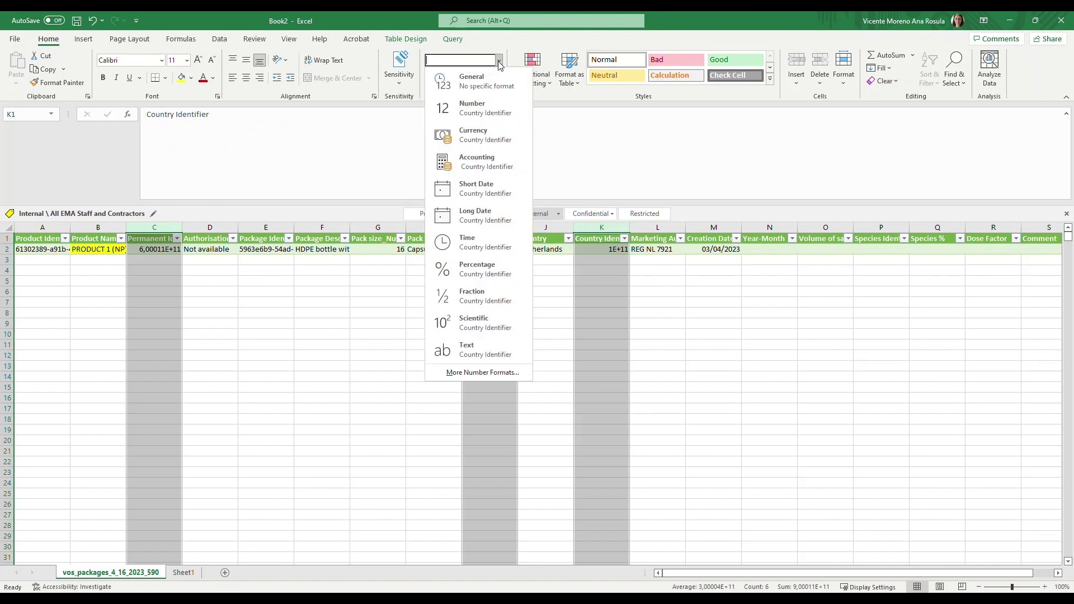
click(486, 114)
click(499, 80)
click(500, 81)
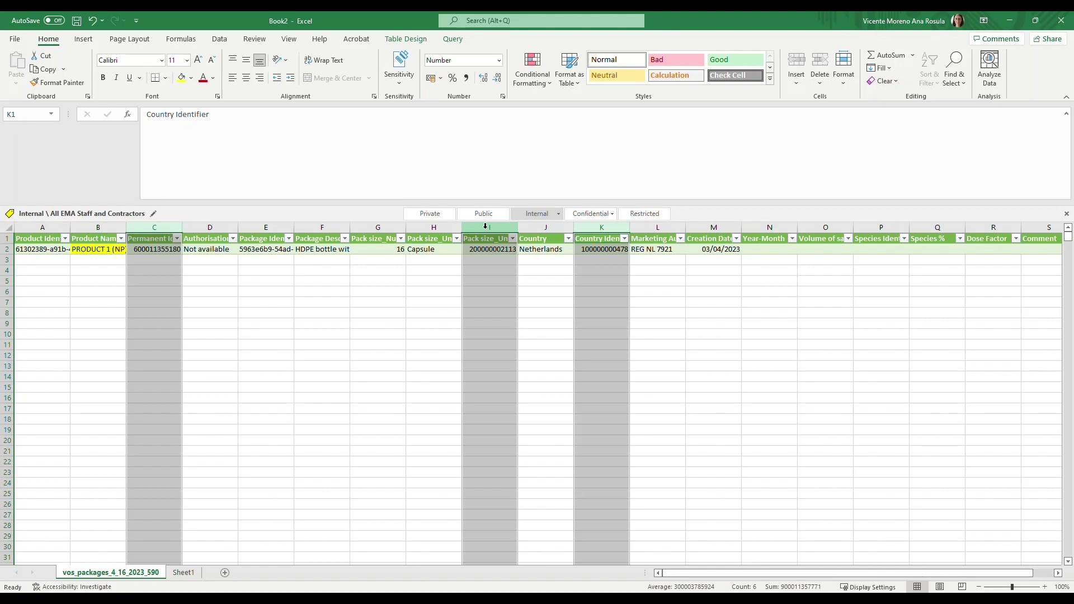
click(341, 320)
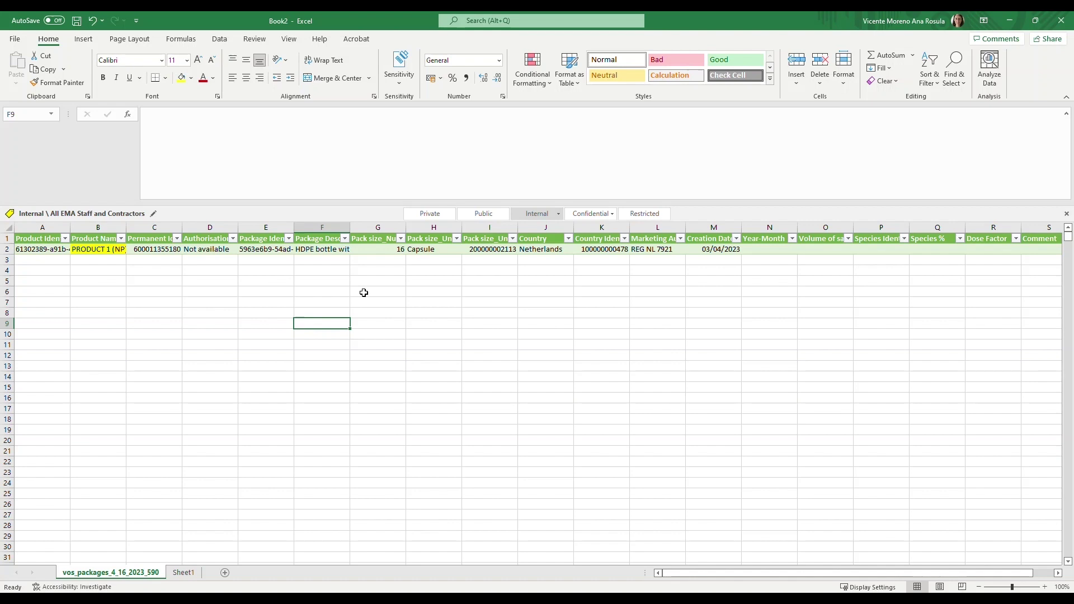
- Enter 2022-01 in the first Year-Month cell and fill the series down to 2022-06
click(766, 249)
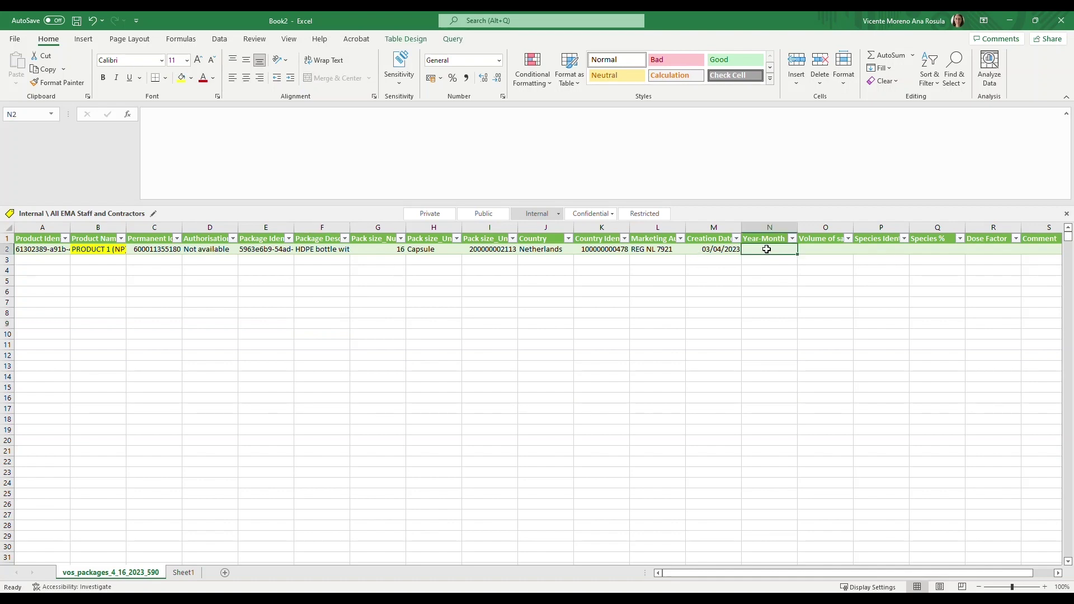
text(2022)
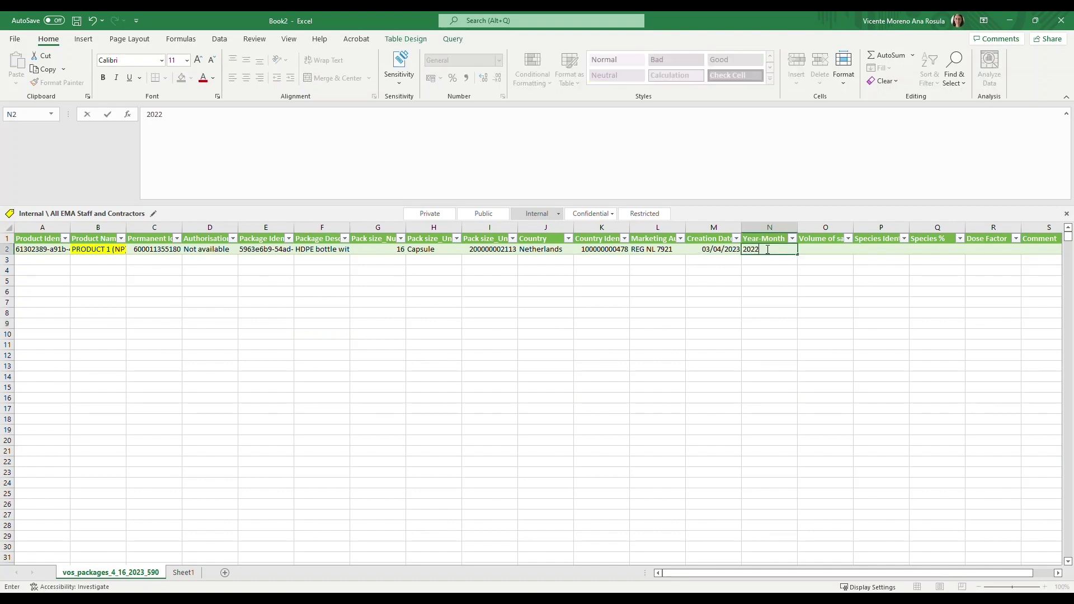
text(-01)
drag(798, 255, 798, 309)
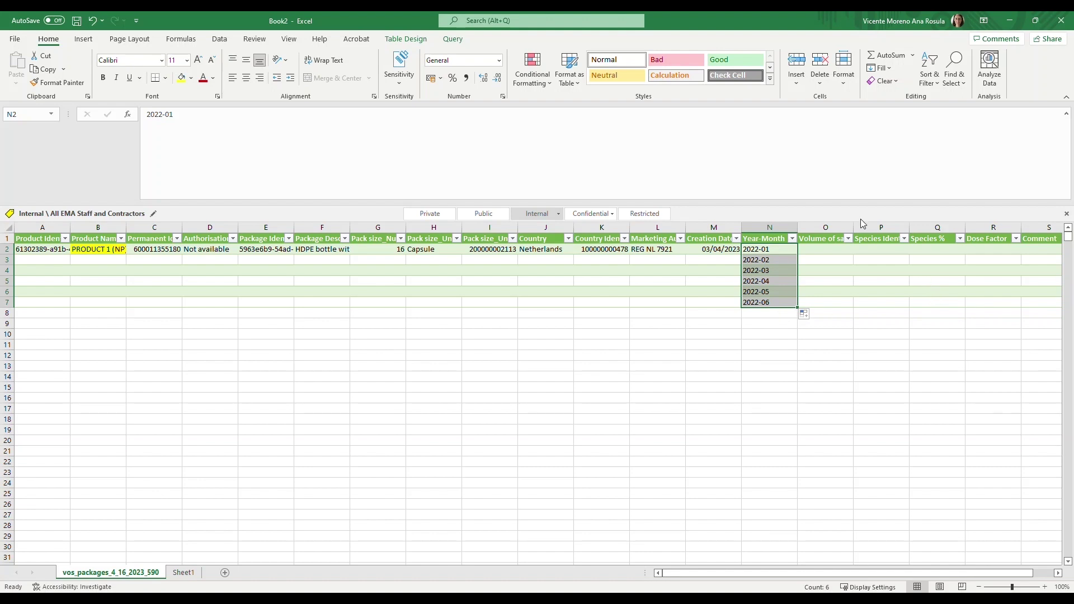
- Duplicate the six Year-Month entries directly below the list, starting in N8, and sort the column A to Z
key(ctrl+c)
click(781, 313)
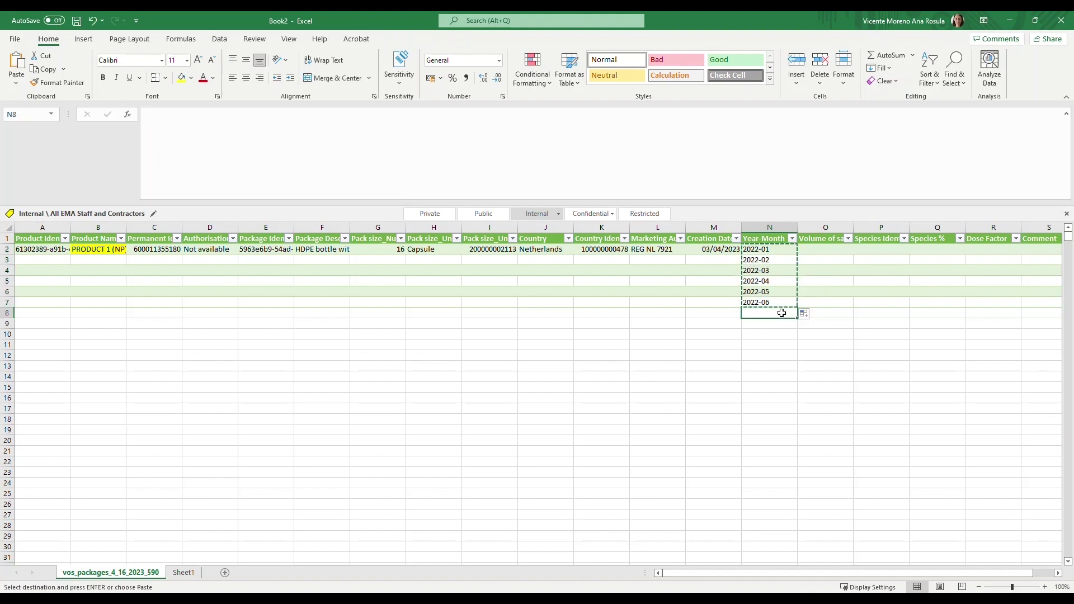
key(ctrl+v)
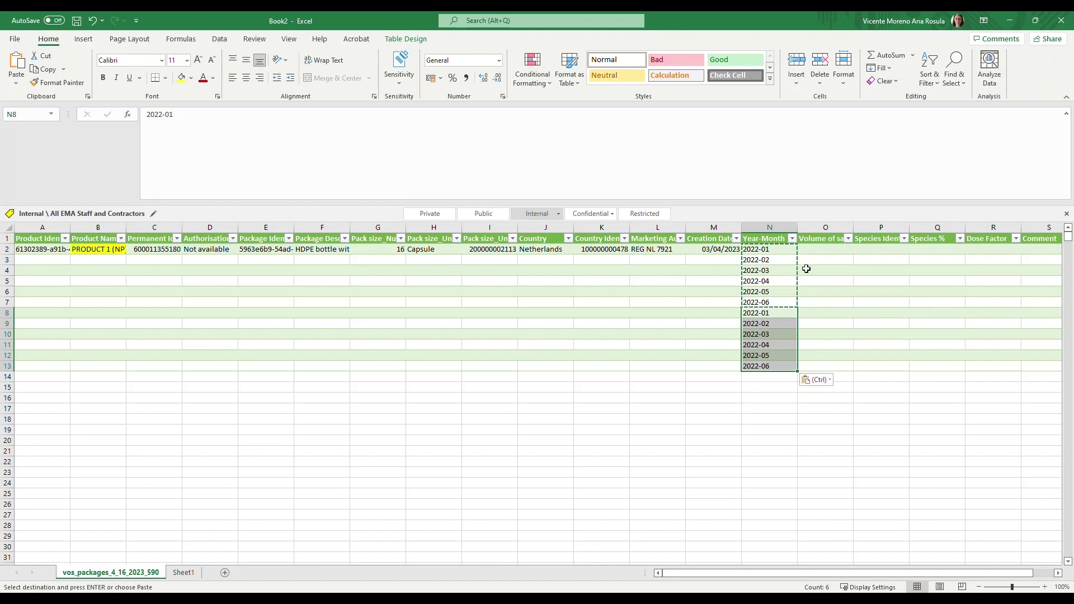
click(792, 239)
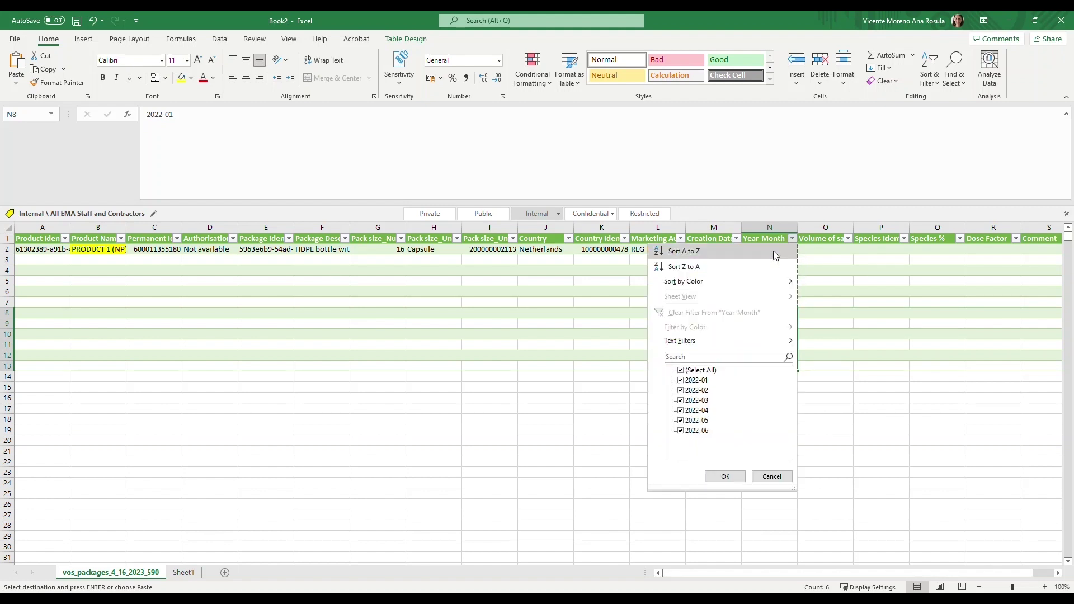
click(744, 253)
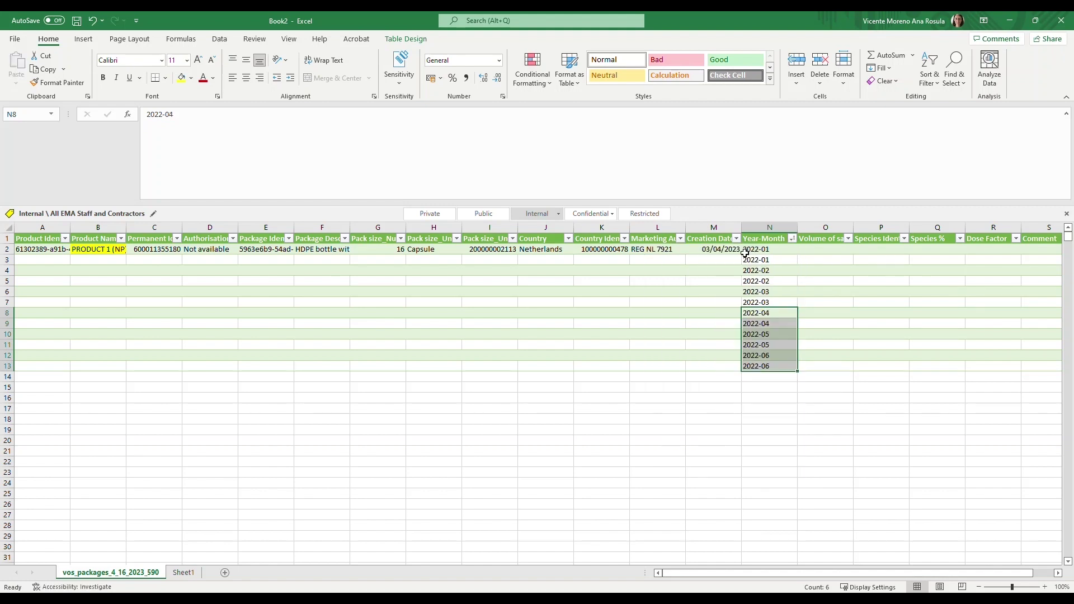
- Copy the PRODUCT 1 details in row 2, from Product Identifier to Creation Date (A2:M2), into rows 3 to 13
click(65, 250)
key(ctrl+shift+Right)
key(shift+Left)
key(shift+Left)
key(shift+Left)
key(shift+Left)
key(shift+Left)
key(shift+Left)
key(shift+Left)
key(shift+Left)
key(shift+Left)
key(shift+Left)
key(shift+Left)
key(shift+Left)
key(shift+Left)
key(shift+Left)
key(shift+Left)
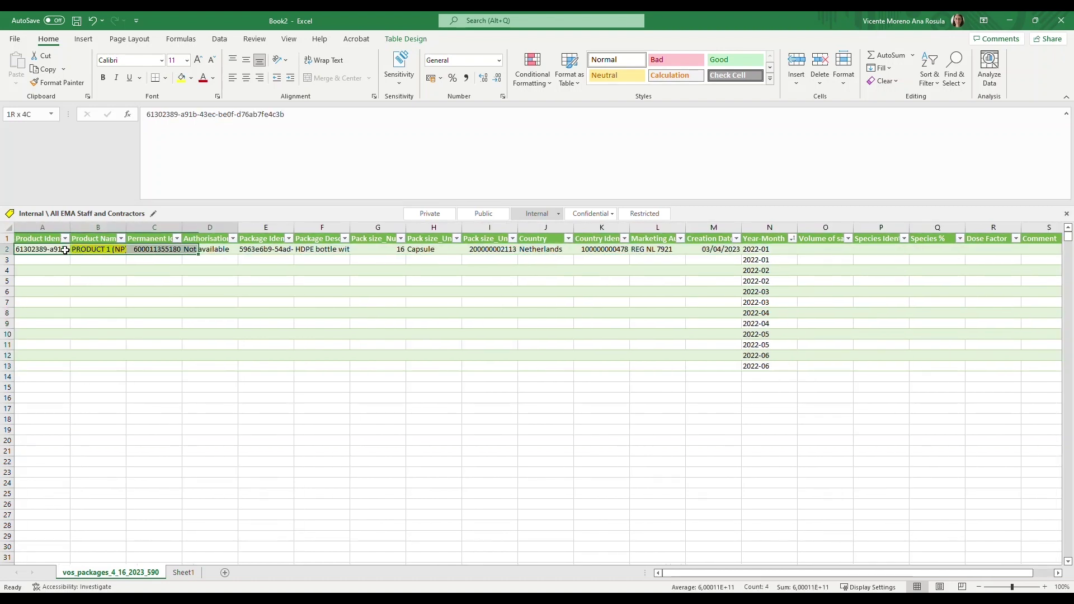
key(shift+Right)
key(shift+Right)
key(shift+Right)
key(shift+Right)
key(shift+Right)
key(shift+Right)
key(shift+Right)
key(shift+Right)
key(shift+Right)
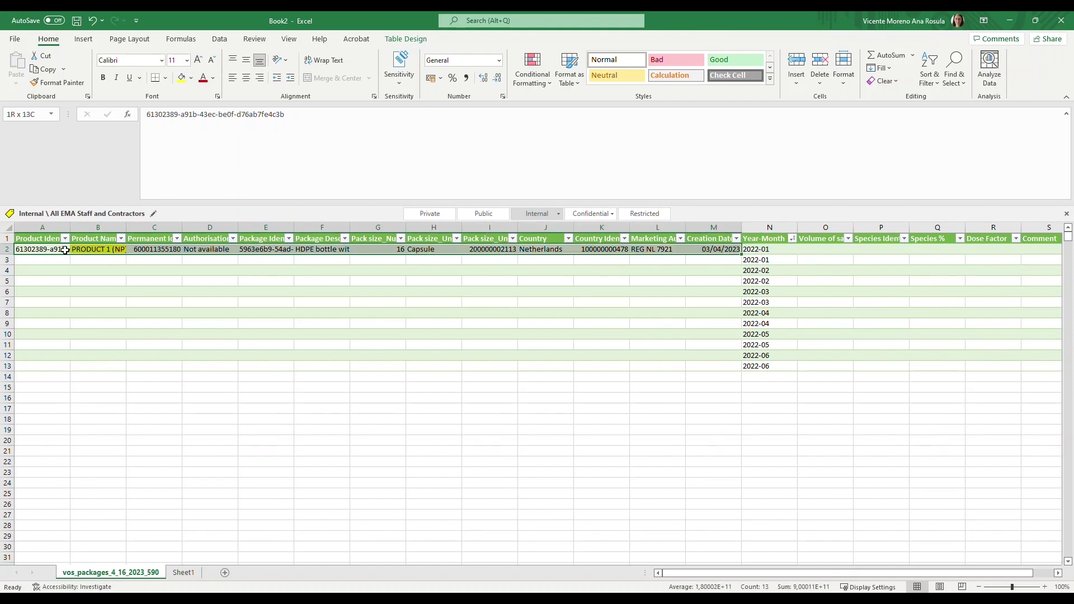
key(ctrl+c)
key(Down)
key(ctrl+shift+Down)
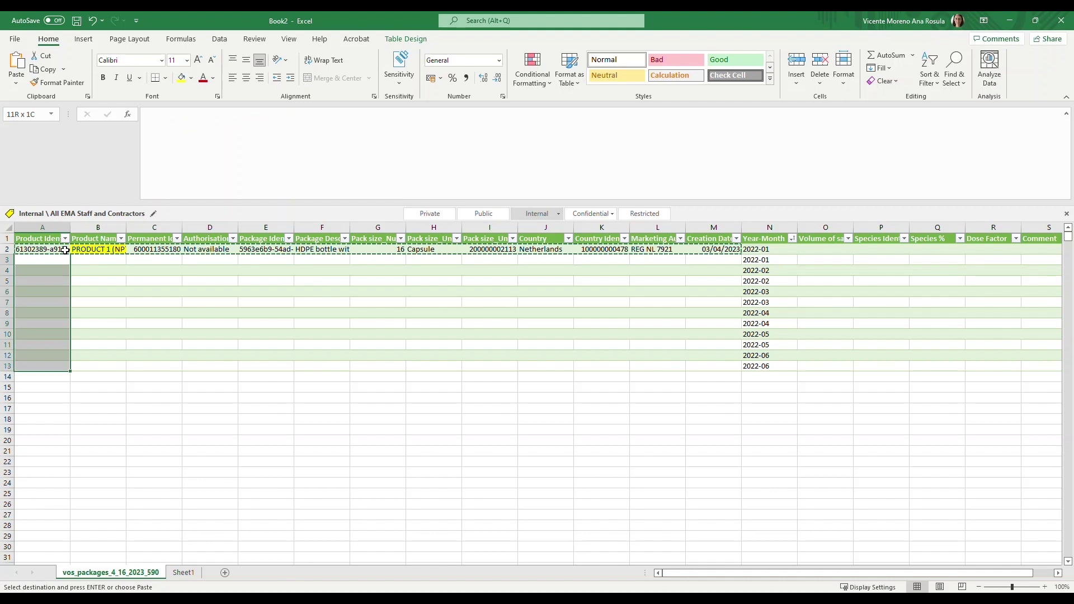
key(ctrl+v)
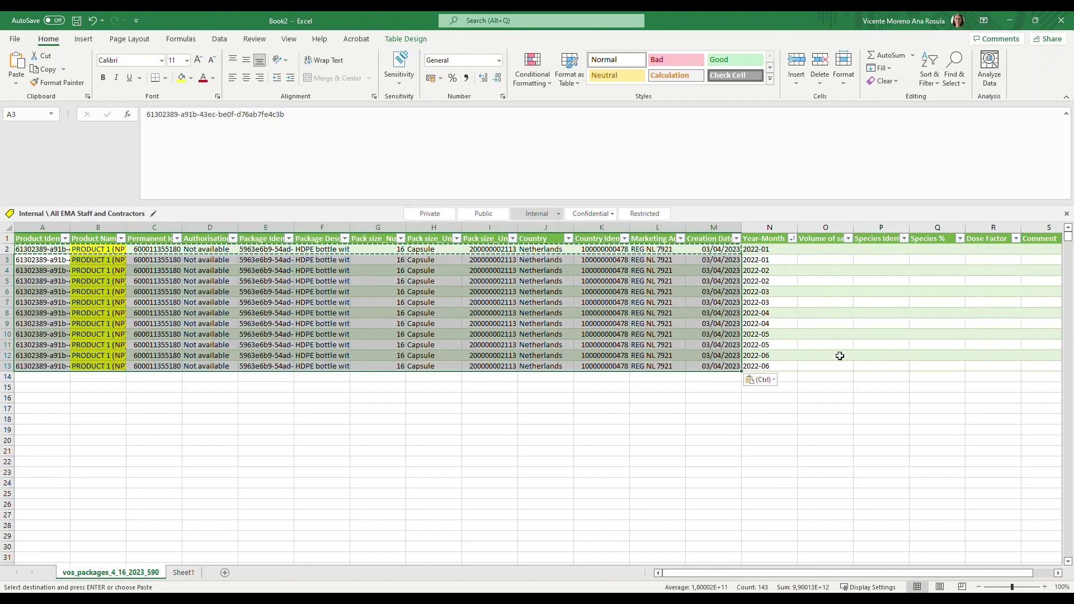
click(873, 367)
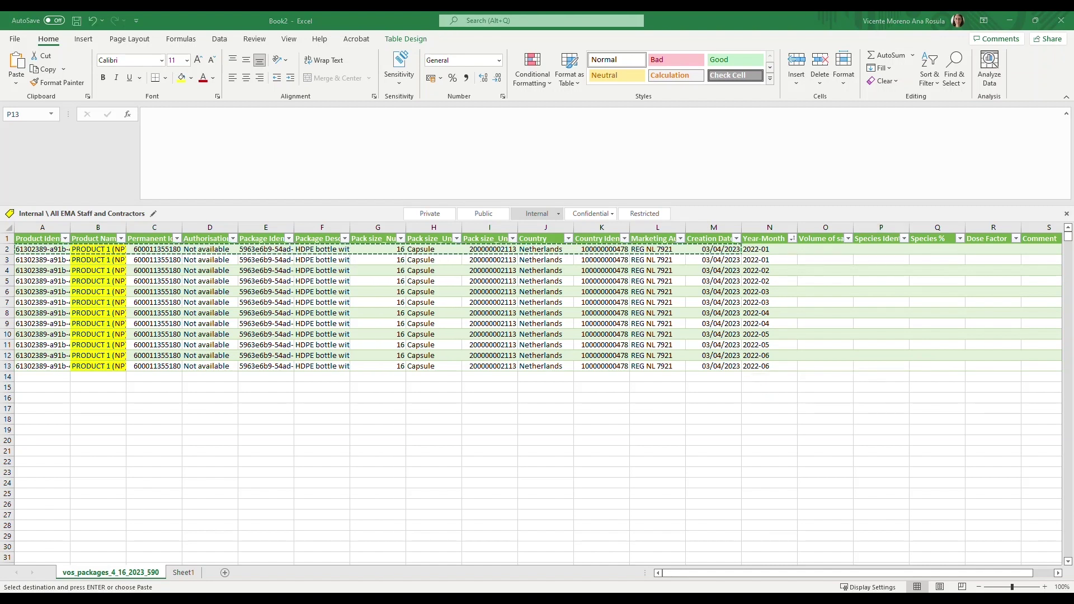
key(Escape)
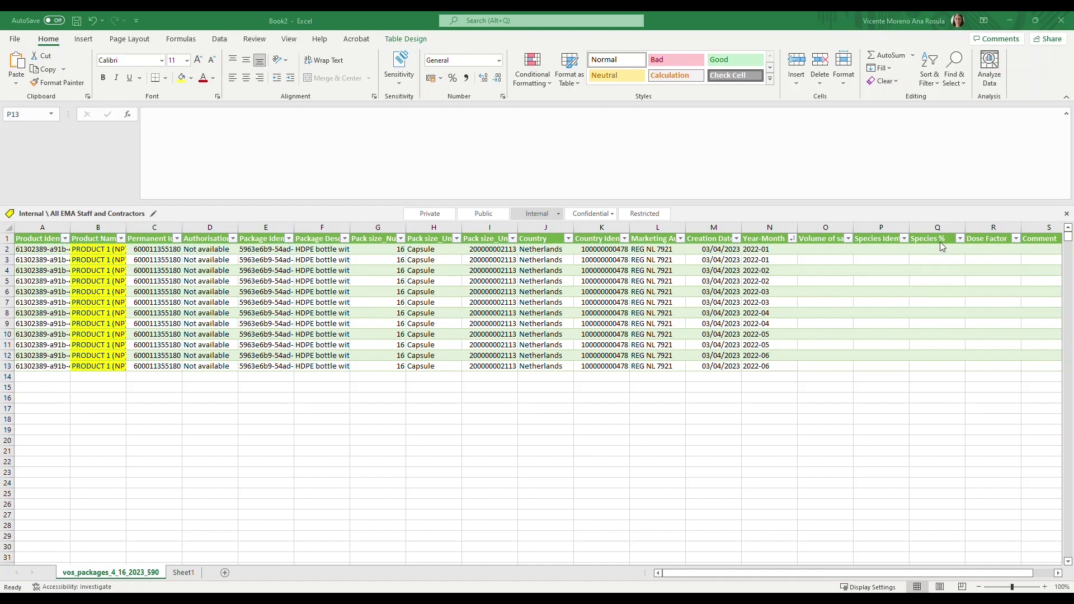
click(891, 247)
key(ctrl+v)
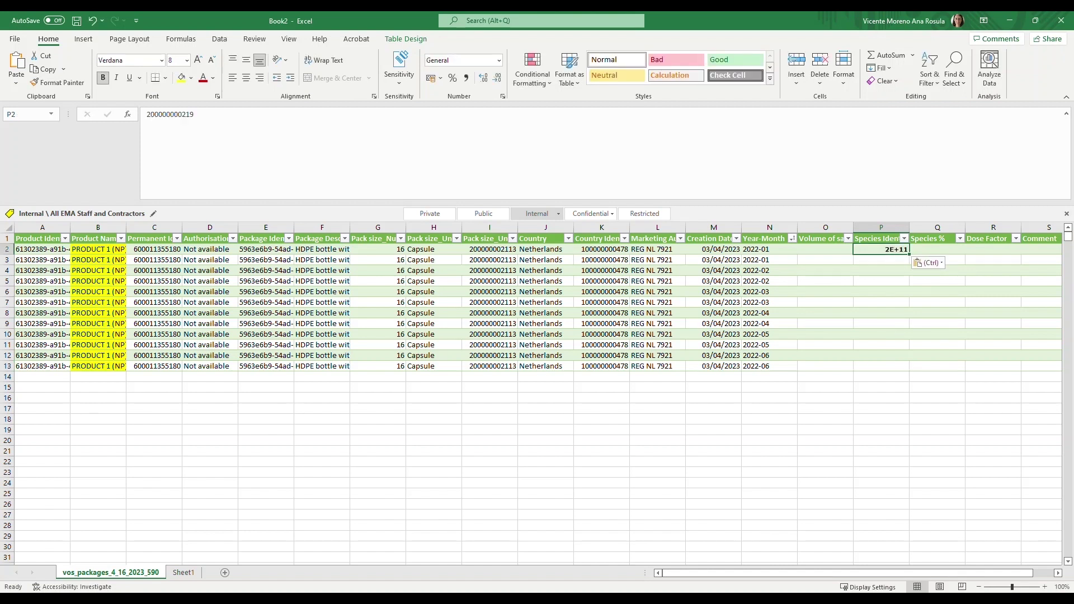
key(alt+Tab)
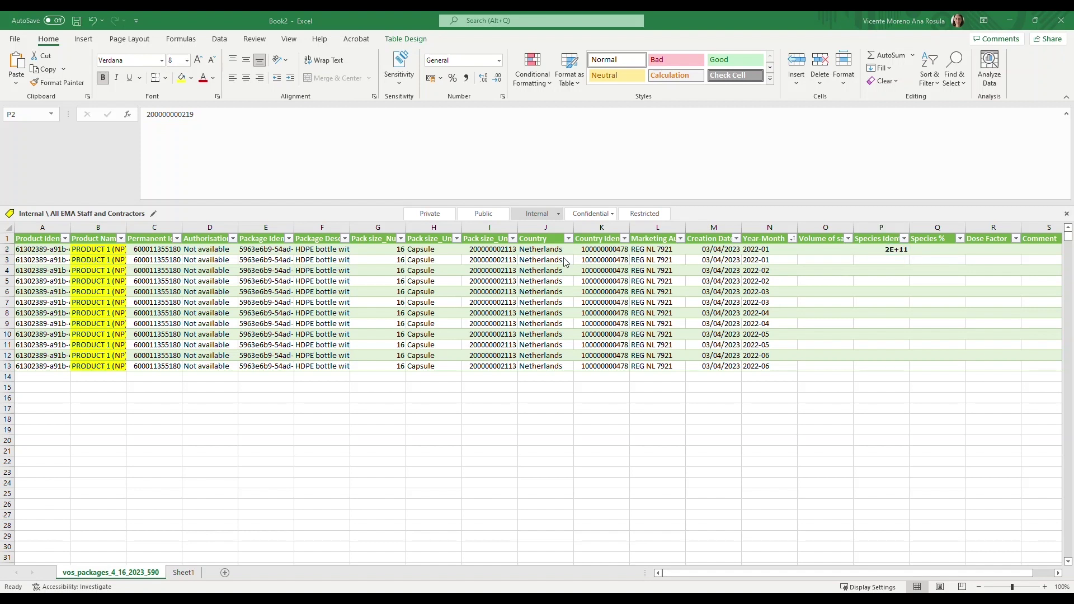
click(881, 261)
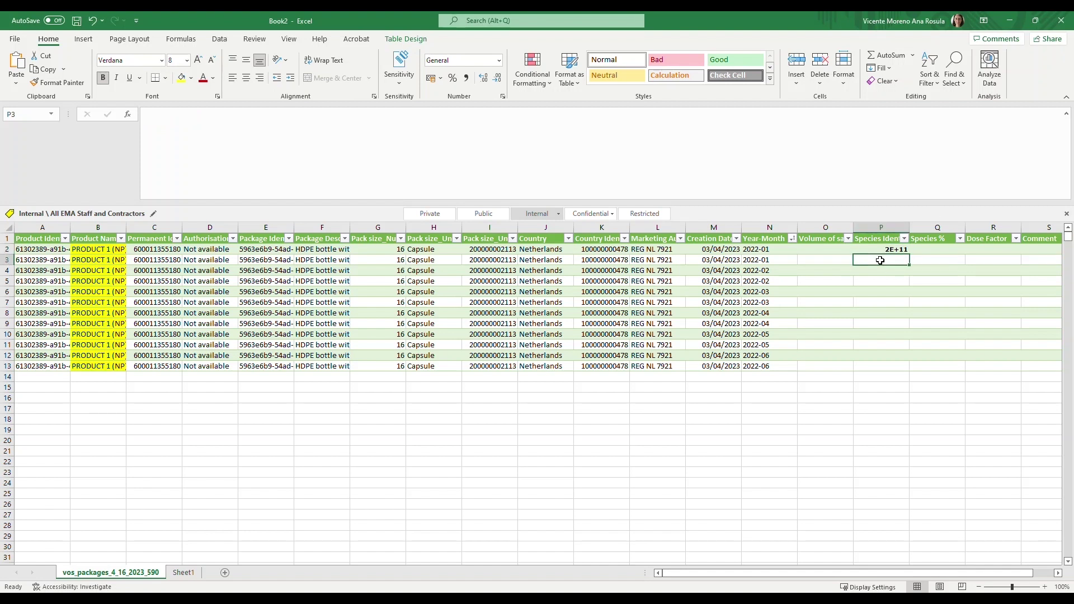
key(ctrl+v)
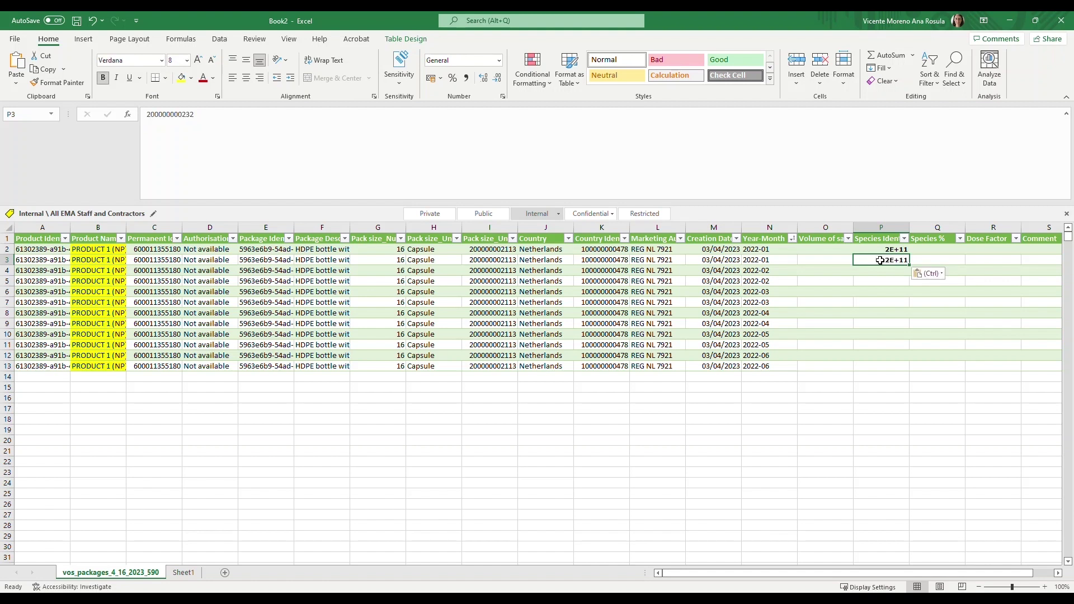
- Format the Species Identifier column as Number without decimal places and widen it to fit the full identifiers
click(894, 226)
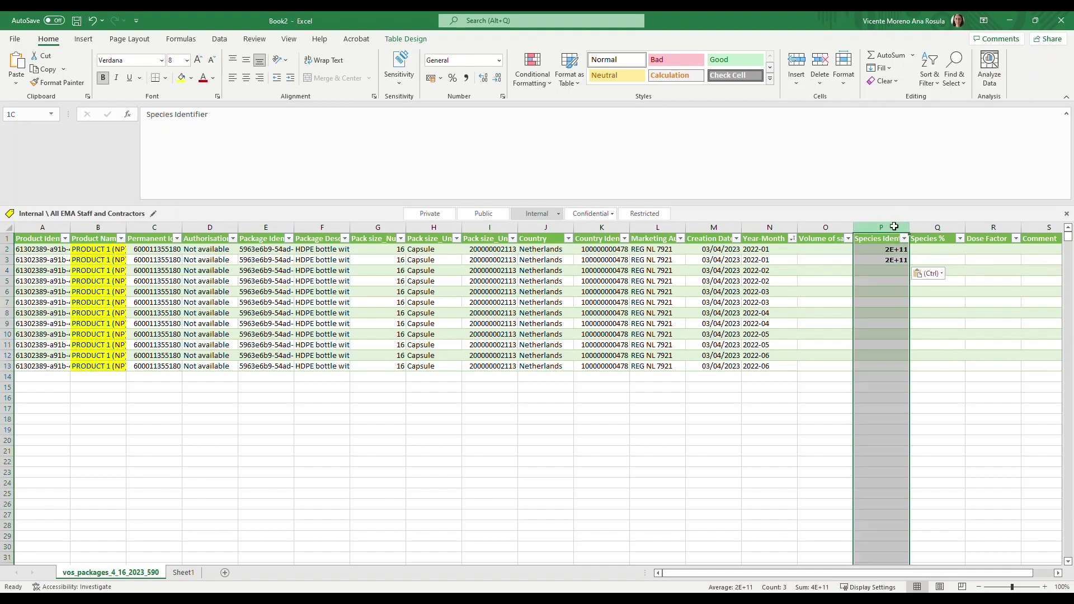
click(499, 60)
click(485, 106)
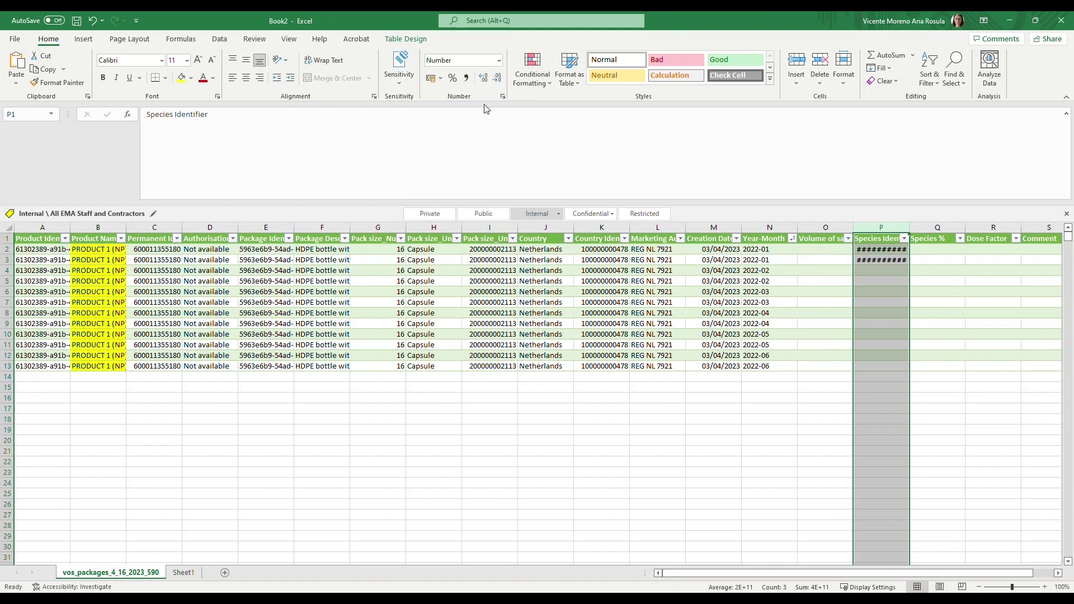
click(496, 78)
click(496, 78)
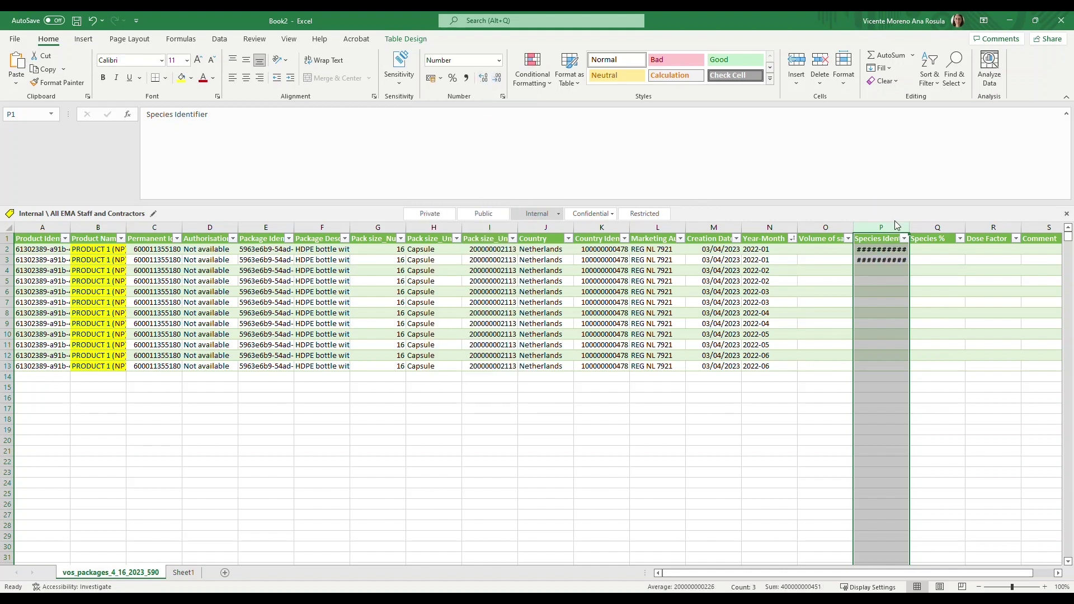
drag(911, 227, 929, 227)
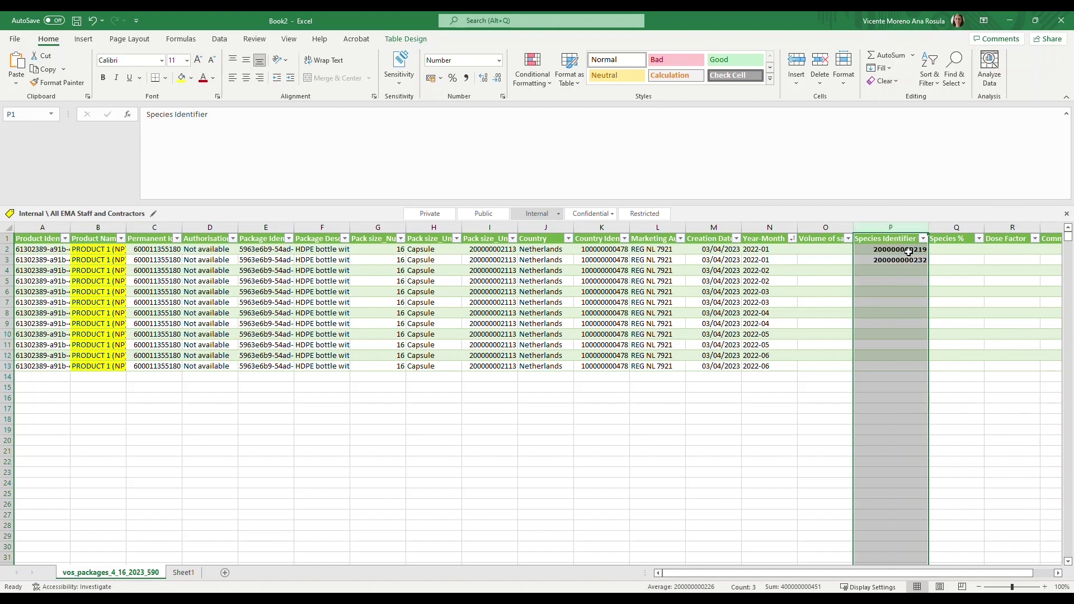
- Repeat the pair of species identifiers from P2:P3 down the Species Identifier column to row 13
click(909, 252)
key(shift+Down)
key(ctrl+c)
key(Down)
key(Down)
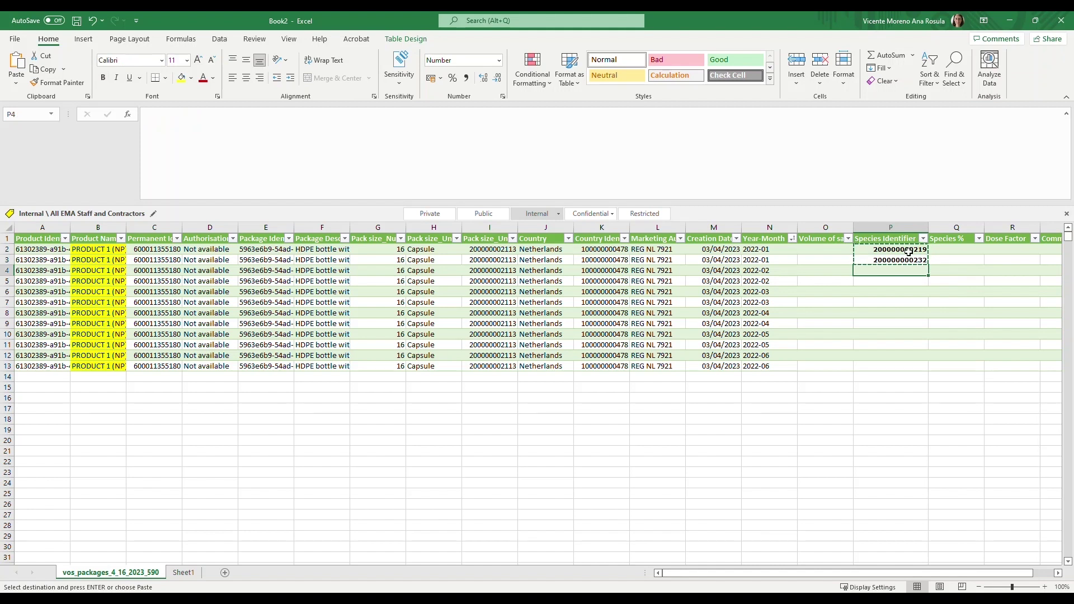
key(ctrl+shift+Down)
key(ctrl+v)
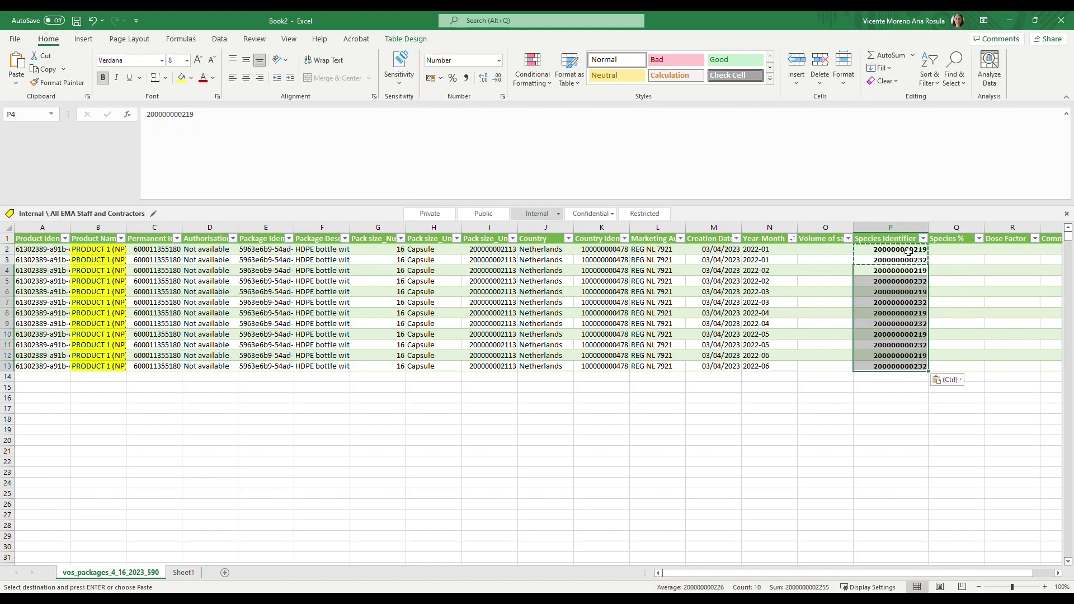
click(925, 381)
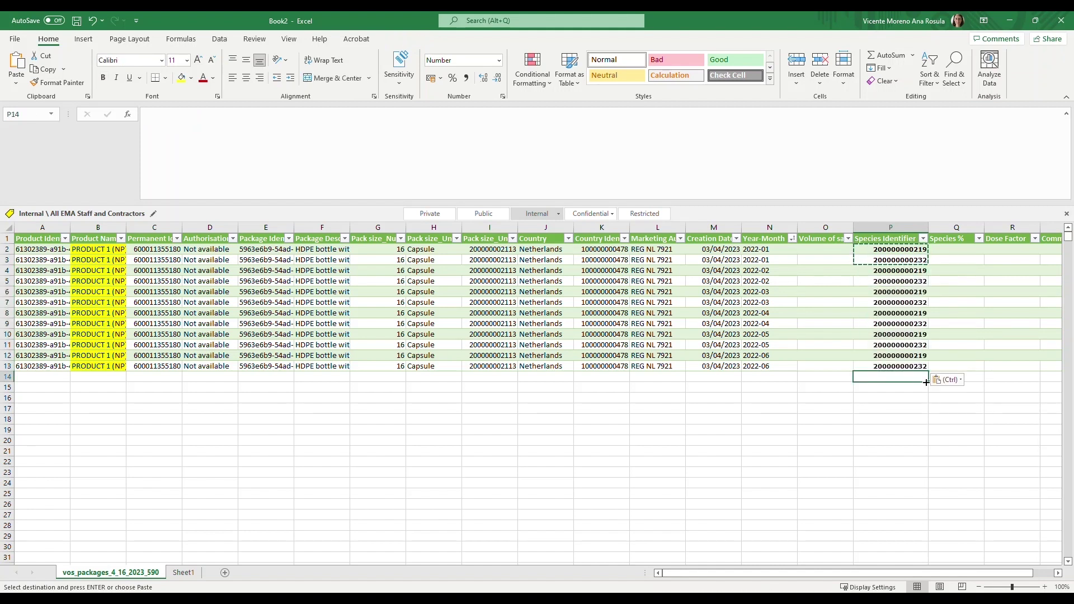
- Fill the Volume of sales column with 100, 200, 300, 400, 500 and 600 for 2022-01 to 2022-06, entering each value in both rows of its month
click(833, 249)
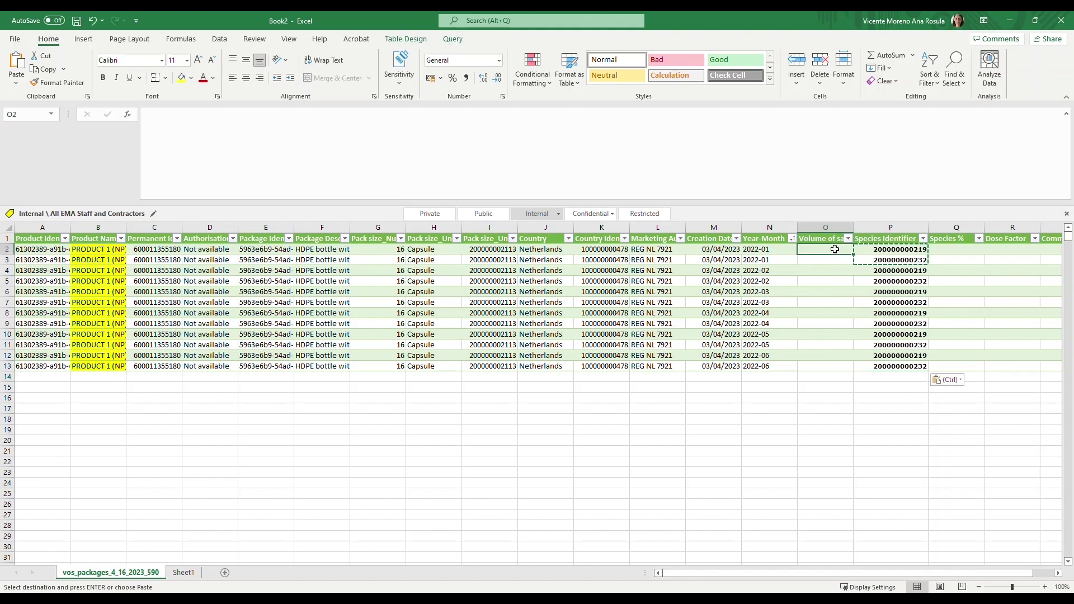
text(100)
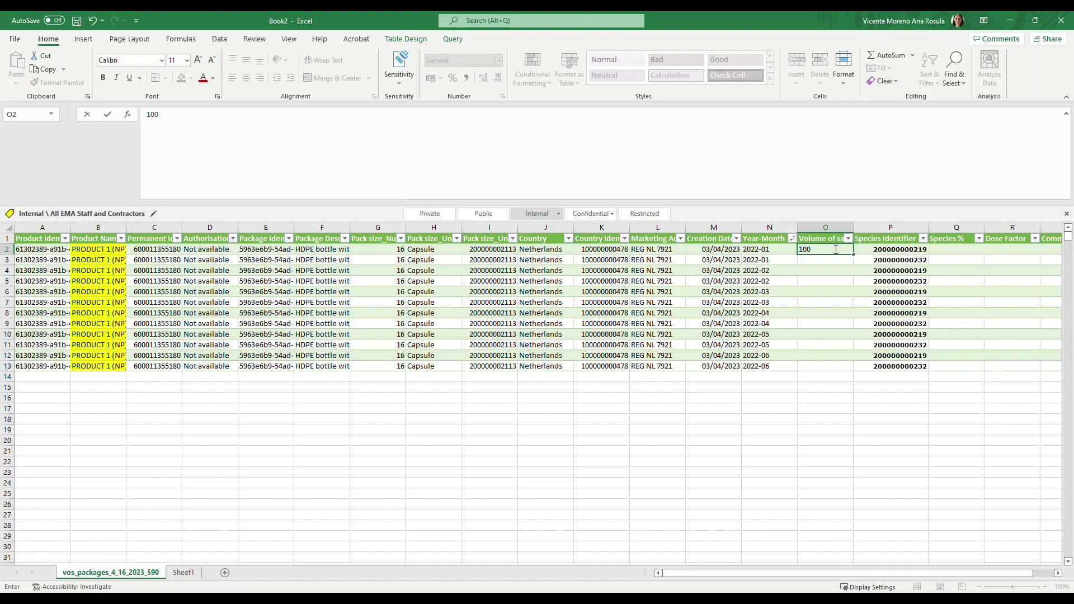
key(Return)
text(100)
key(Return)
text(200)
key(Return)
text(200)
key(Return)
text(300)
key(Return)
text(300)
key(Return)
text(400)
key(Return)
key(Return)
text(5)
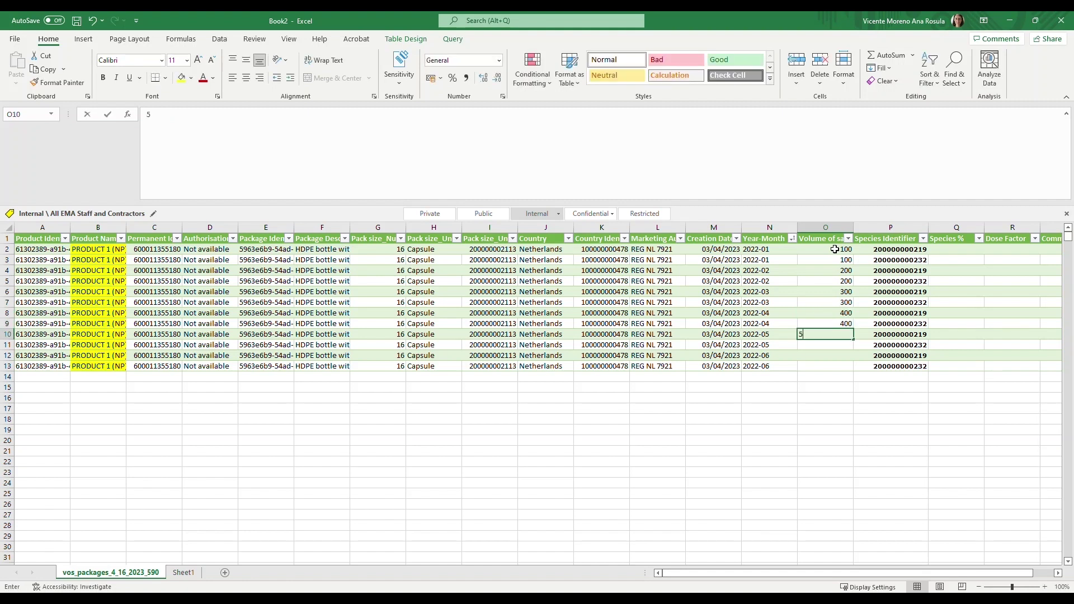
text(00)
key(Return)
text(500)
key(Return)
text(600)
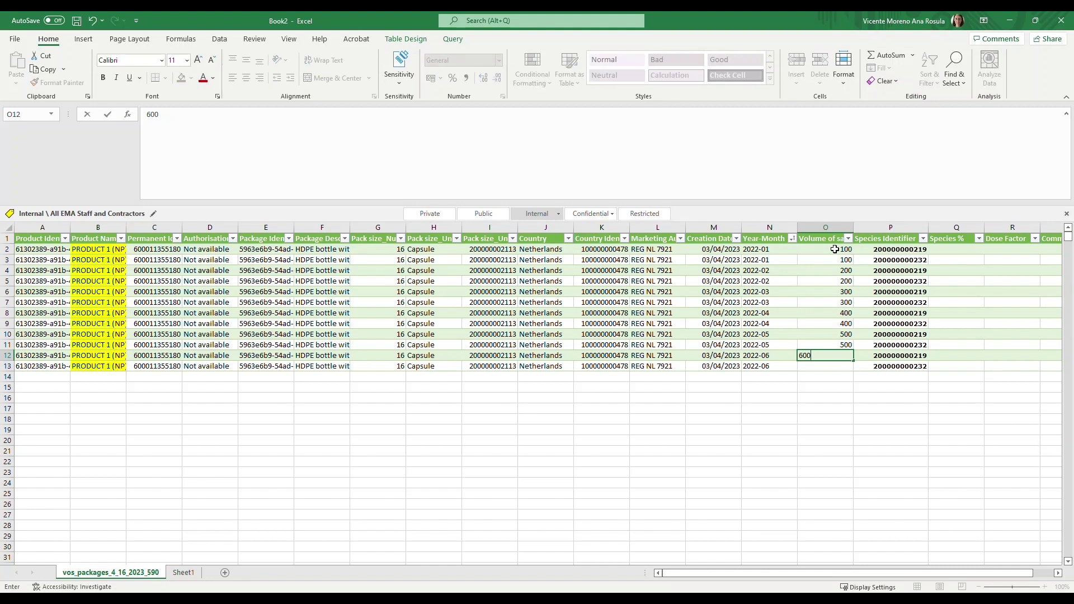
key(Return)
text(600)
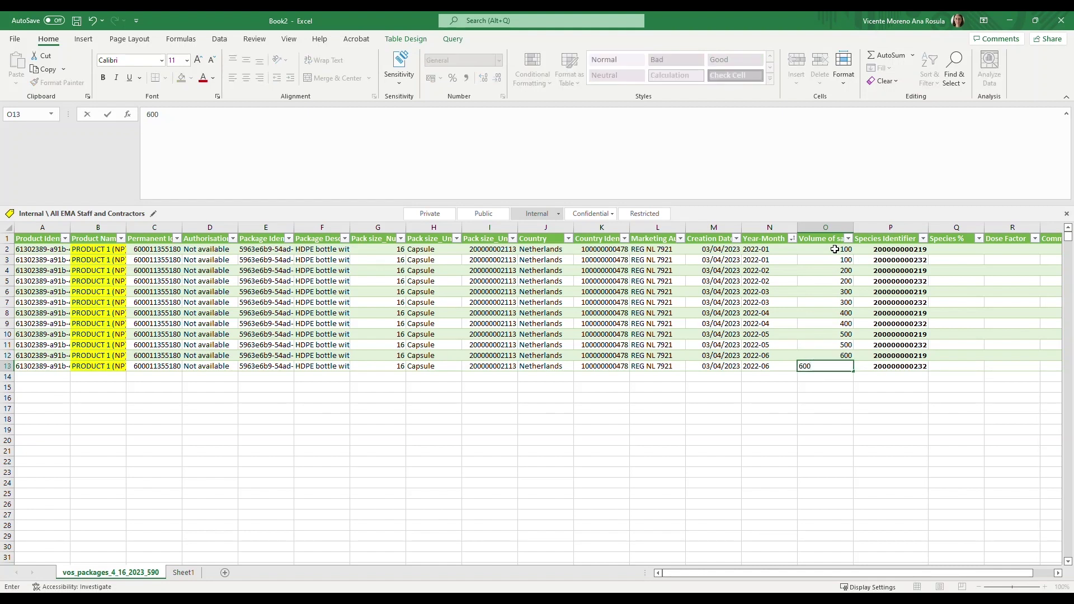
key(Return)
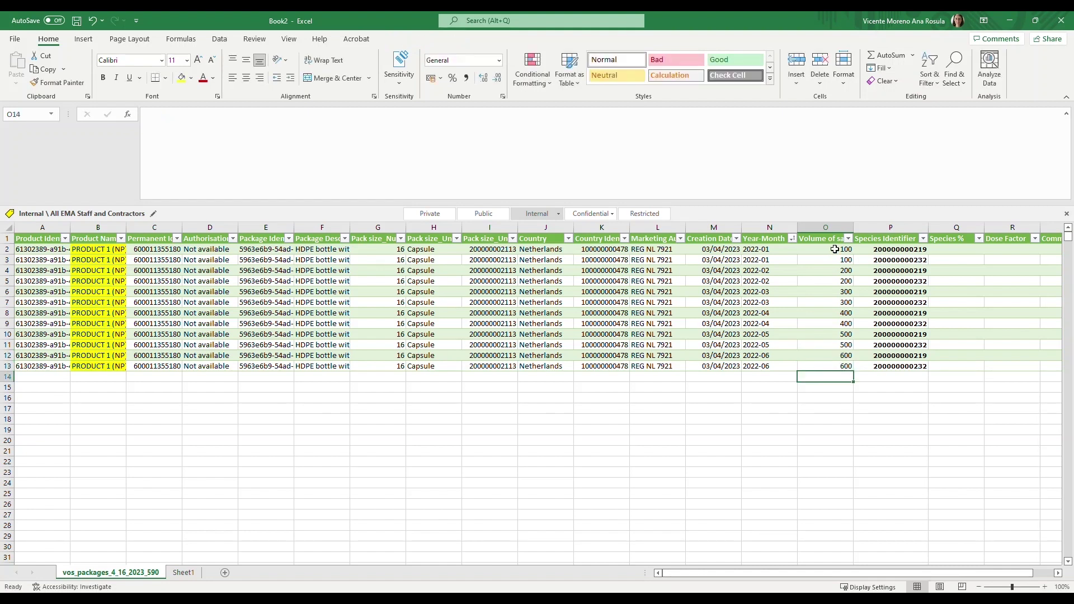
- Enter Species % values of 70 and 30 for the two 2022-01 rows
click(975, 246)
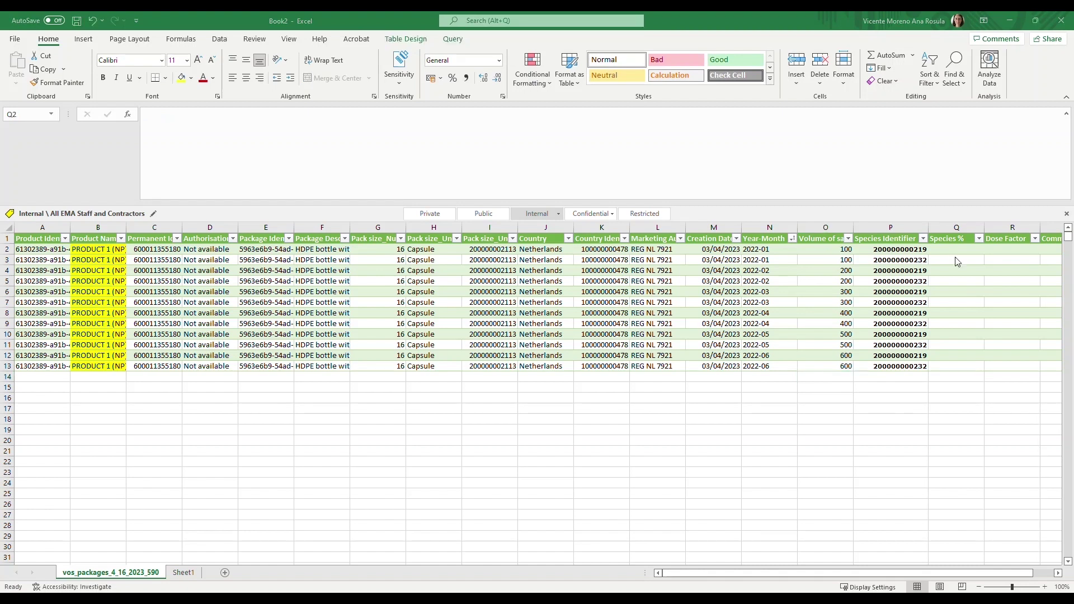
click(956, 223)
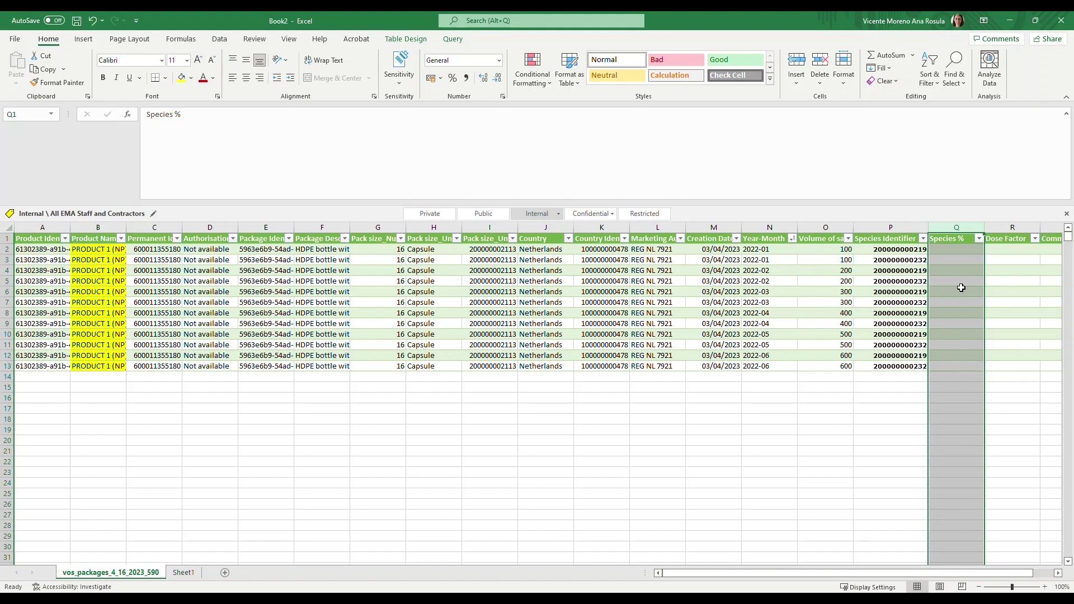
click(960, 250)
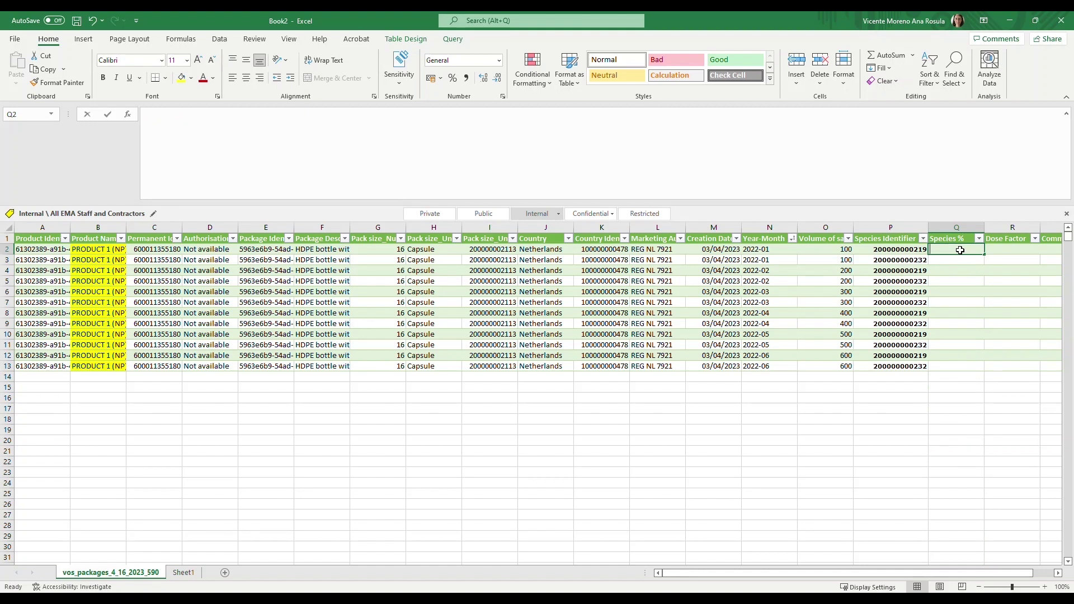
text(70)
key(Return)
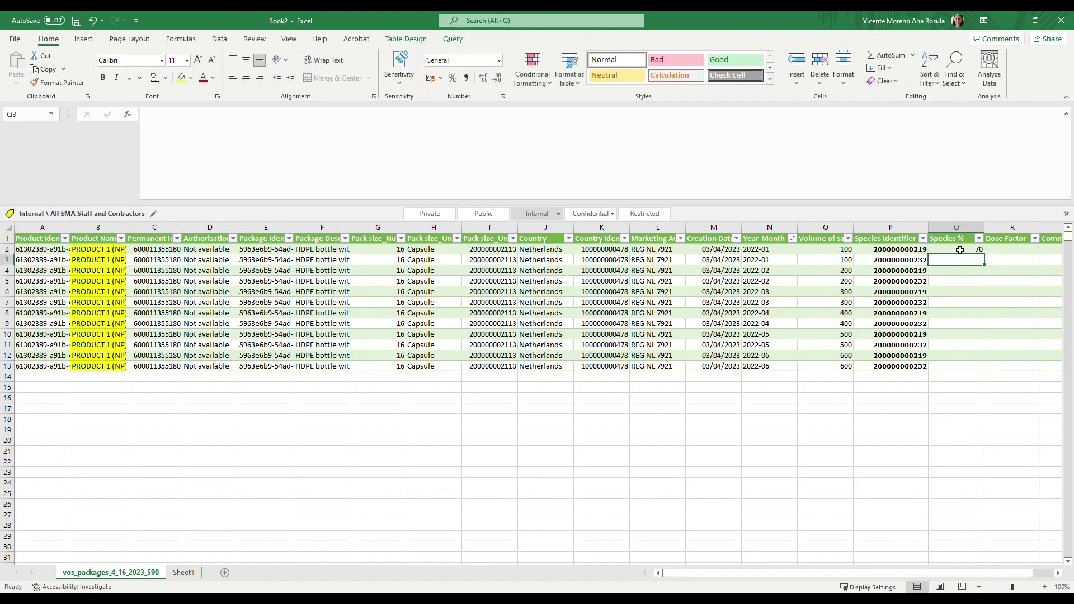
text(30)
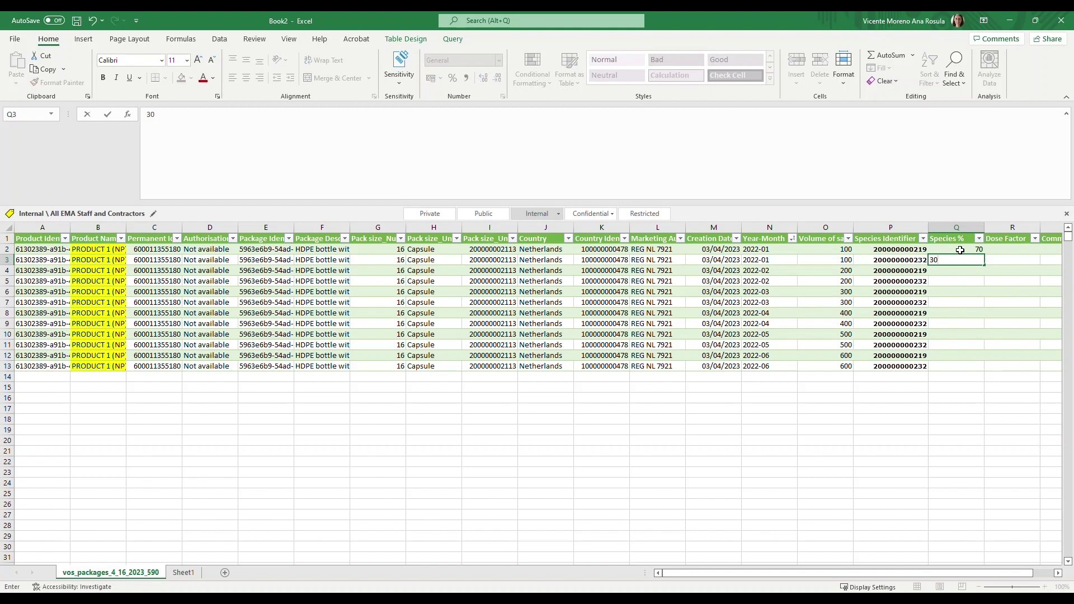
key(Return)
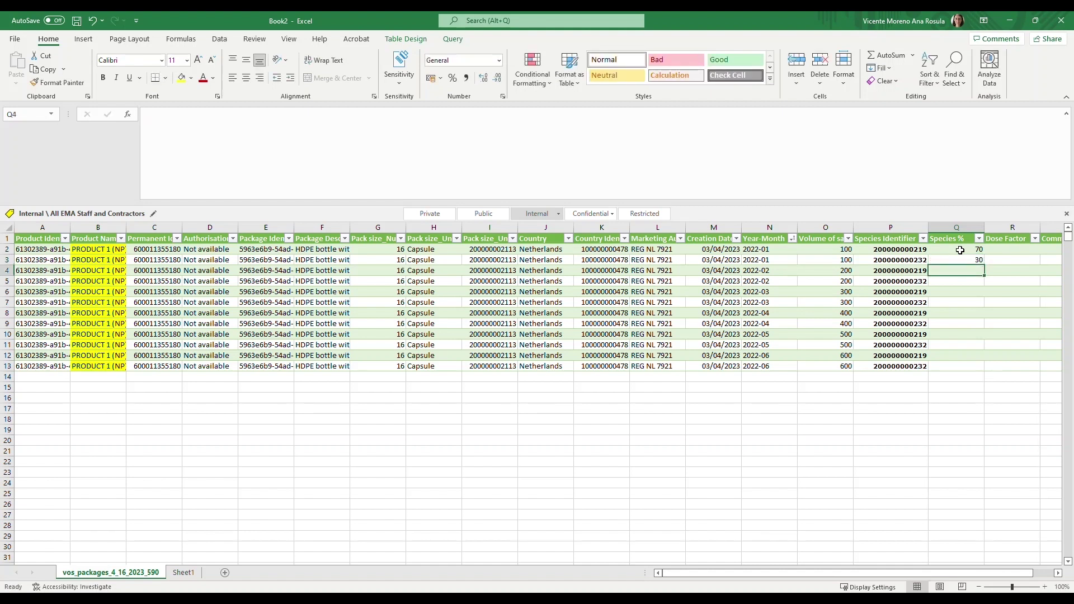
- Enter 50 as the Species % in Q4 and copy it down through Q13
text(50)
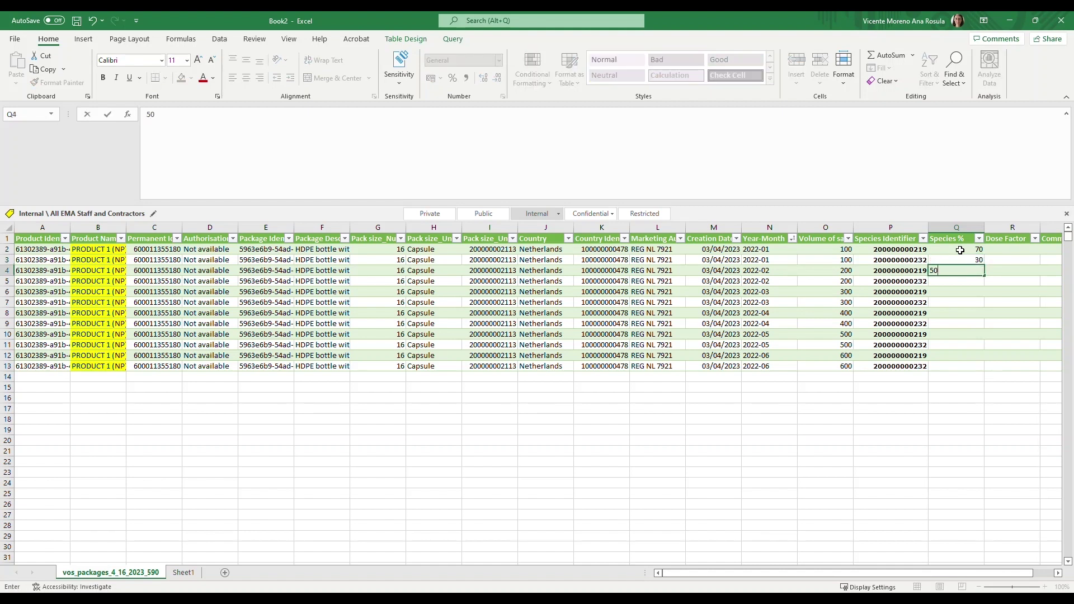
key(Return)
key(Up)
key(ctrl+c)
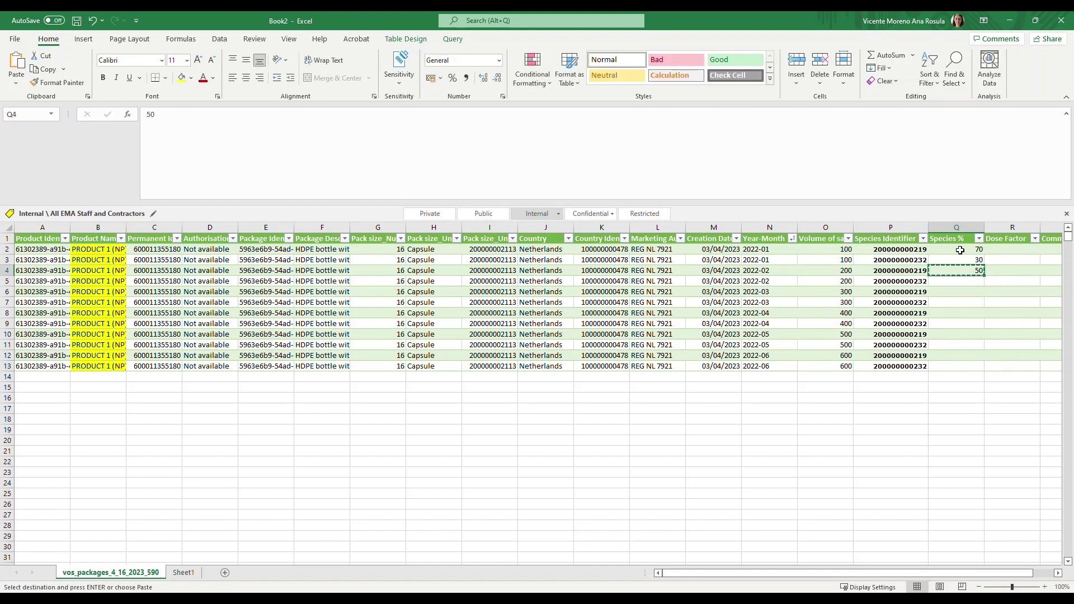
key(Down)
key(ctrl+shift+Down)
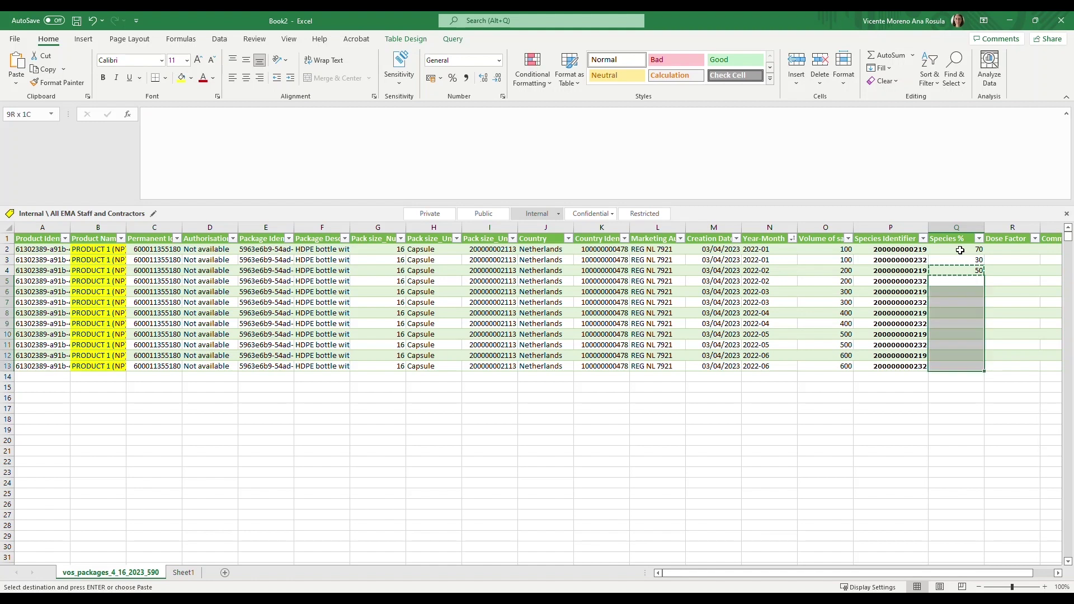
key(ctrl+v)
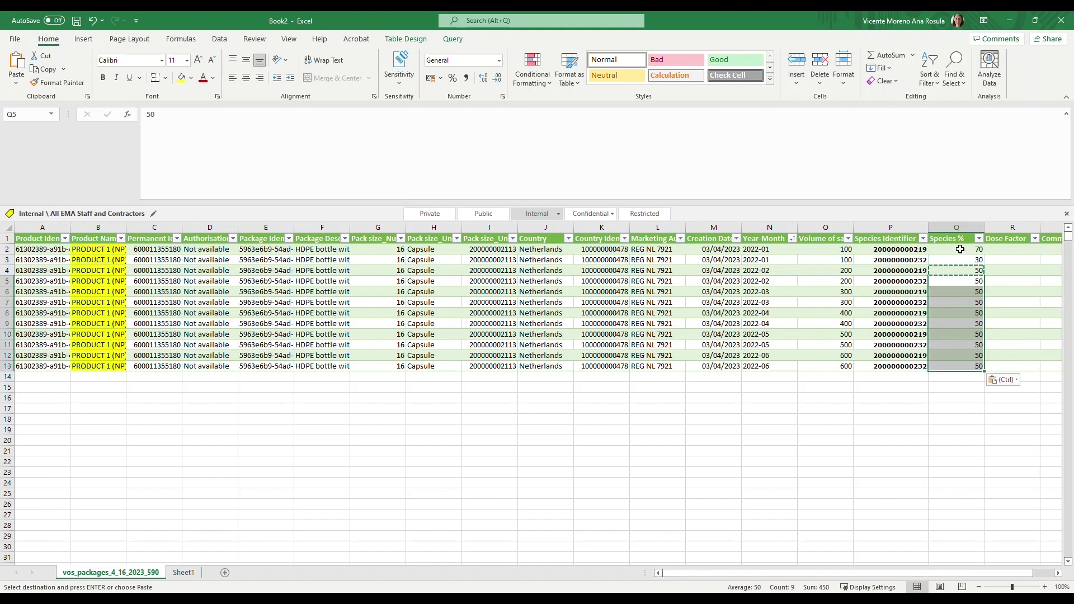
- Enter Dose Factor values of 0.5 and 1 for the two 2022-01 rows
click(1020, 250)
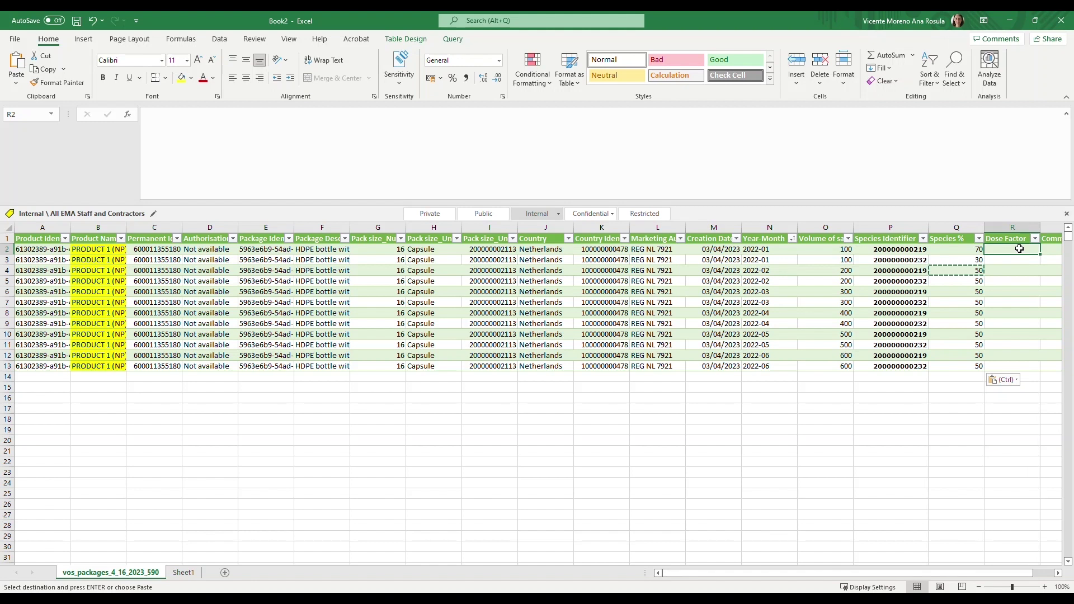
text(0.5)
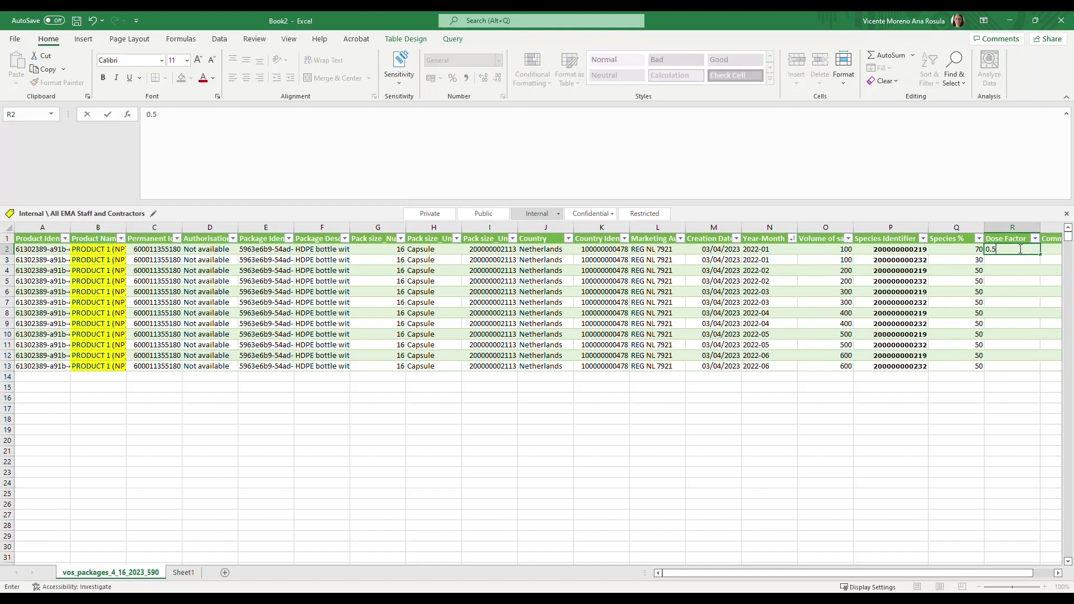
key(Return)
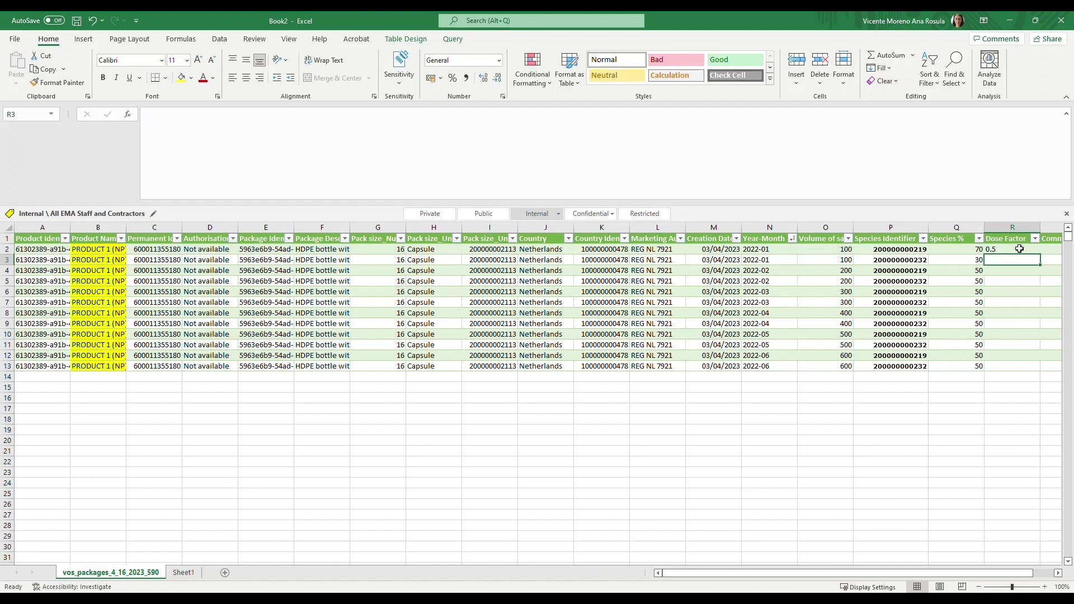
text(1)
- Copy the Dose Factor pair in R2:R3 down the column through row 13
click(1019, 248)
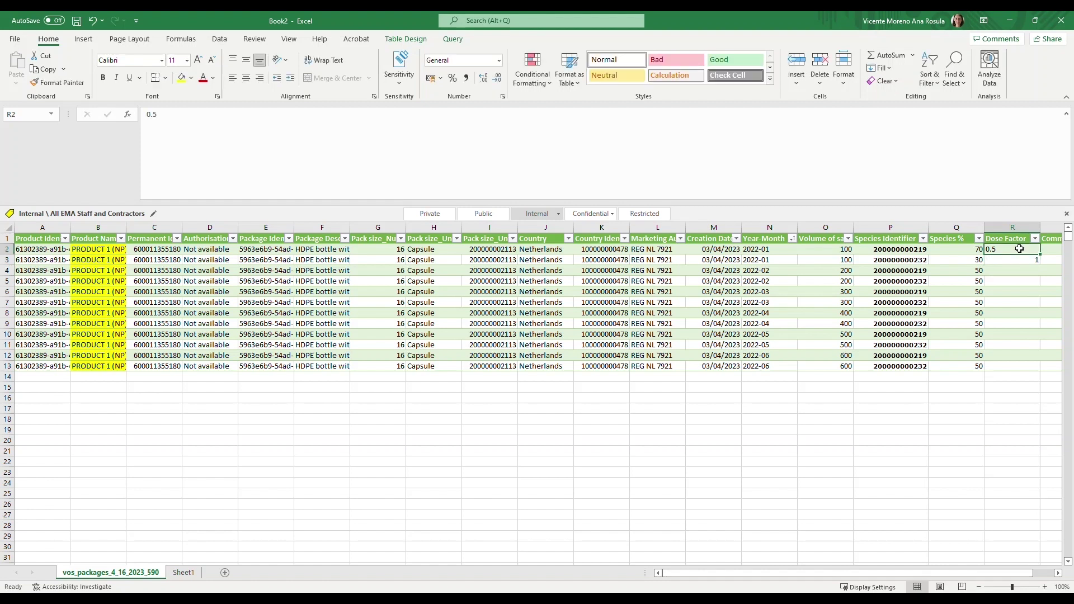
key(shift+Down)
key(ctrl+c)
key(Down)
key(Down)
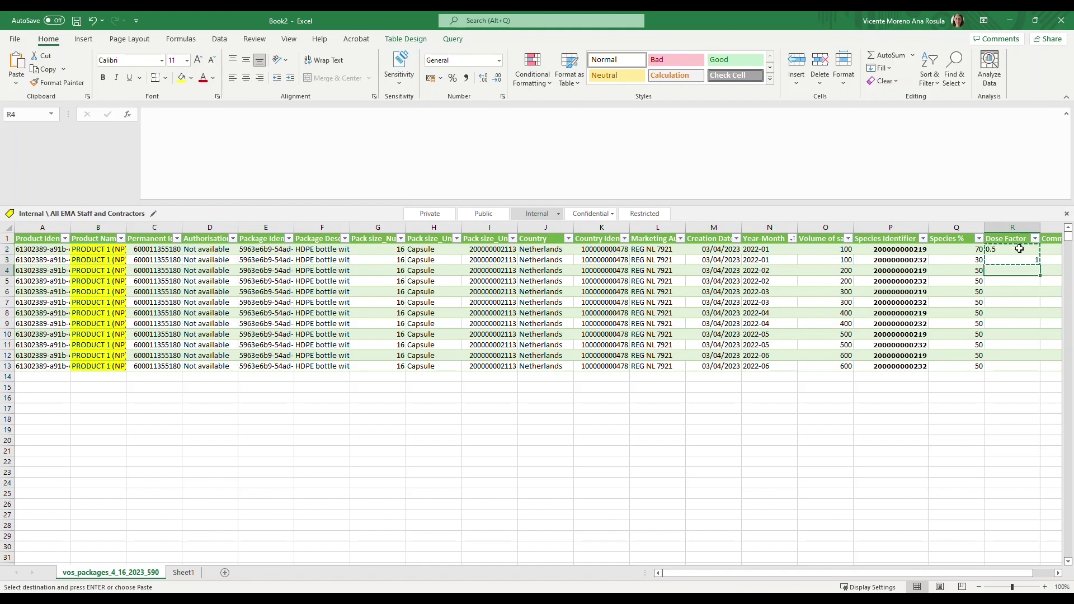
key(ctrl+shift+Down)
key(ctrl+v)
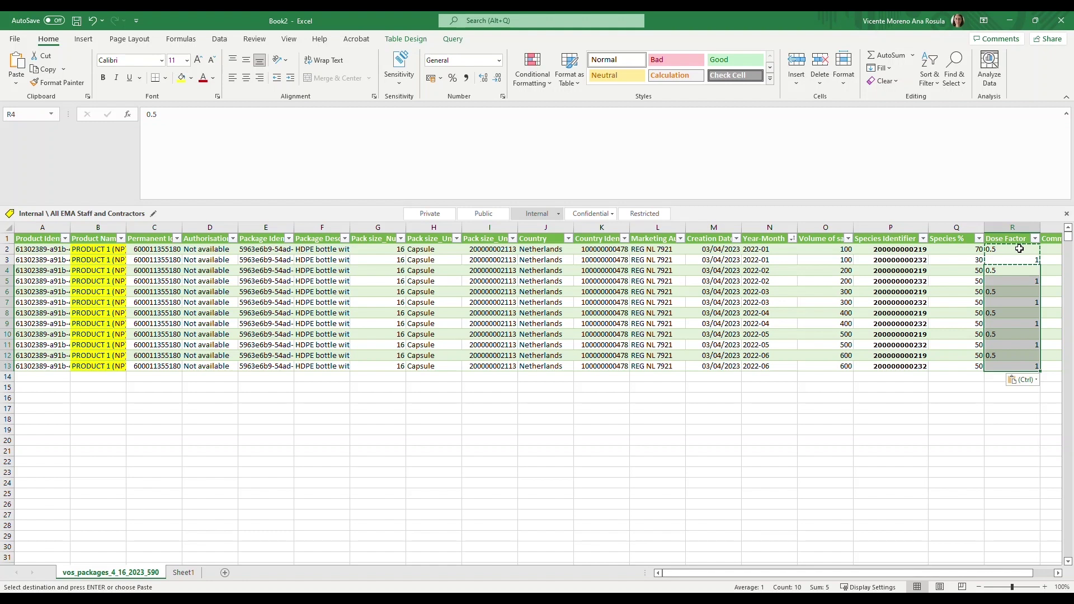
click(1000, 438)
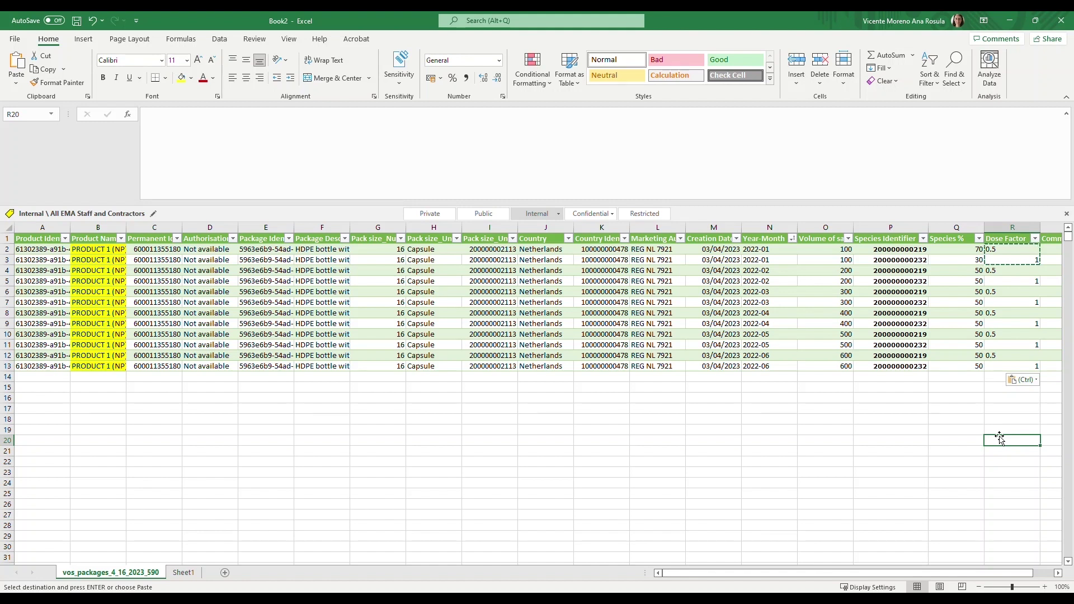
click(970, 391)
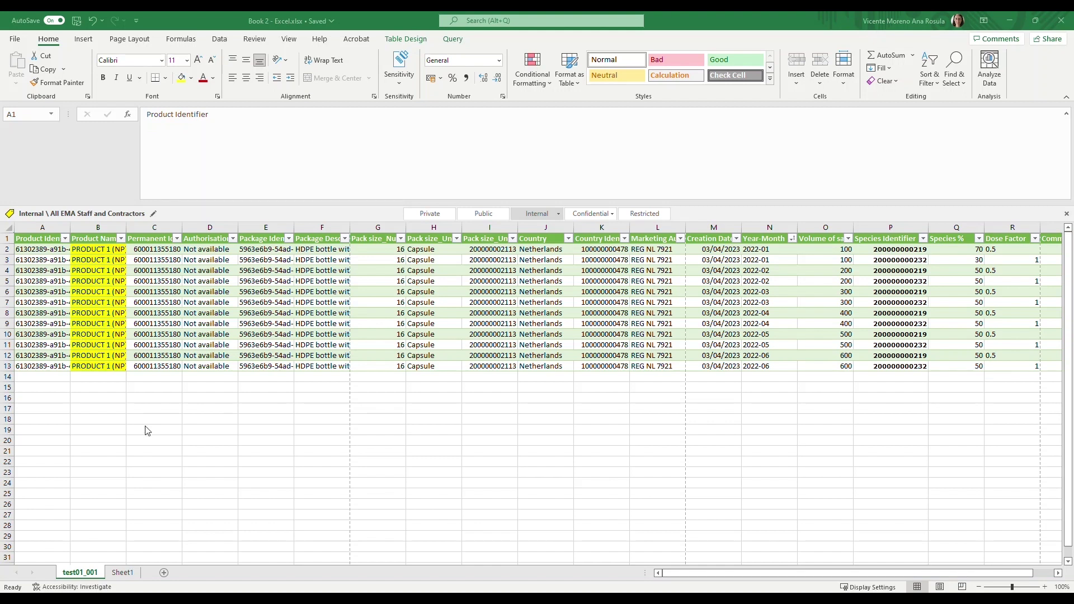
- Delete the empty second worksheet so that only the test01_001 sheet is kept
click(123, 572)
right_click(123, 573)
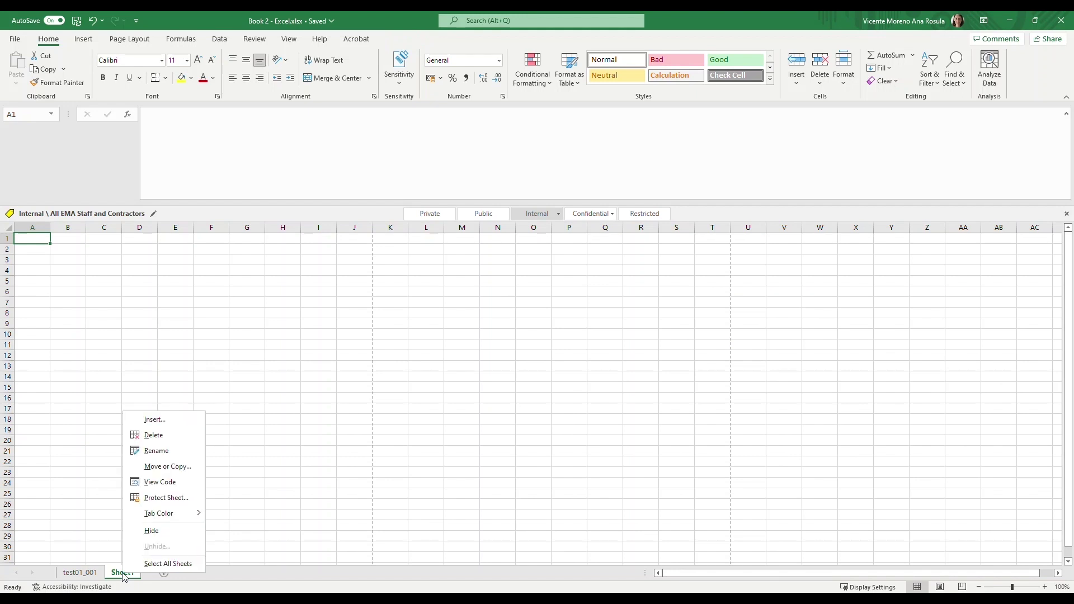
click(157, 436)
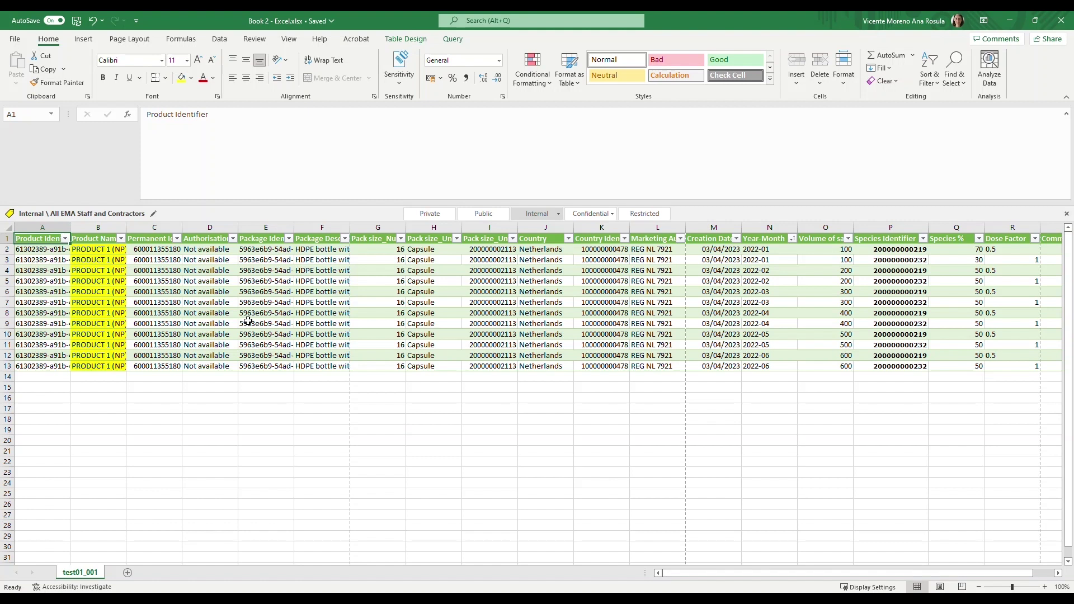
- Convert the product data table on test01_001 to a normal range, removing its query definition
click(364, 292)
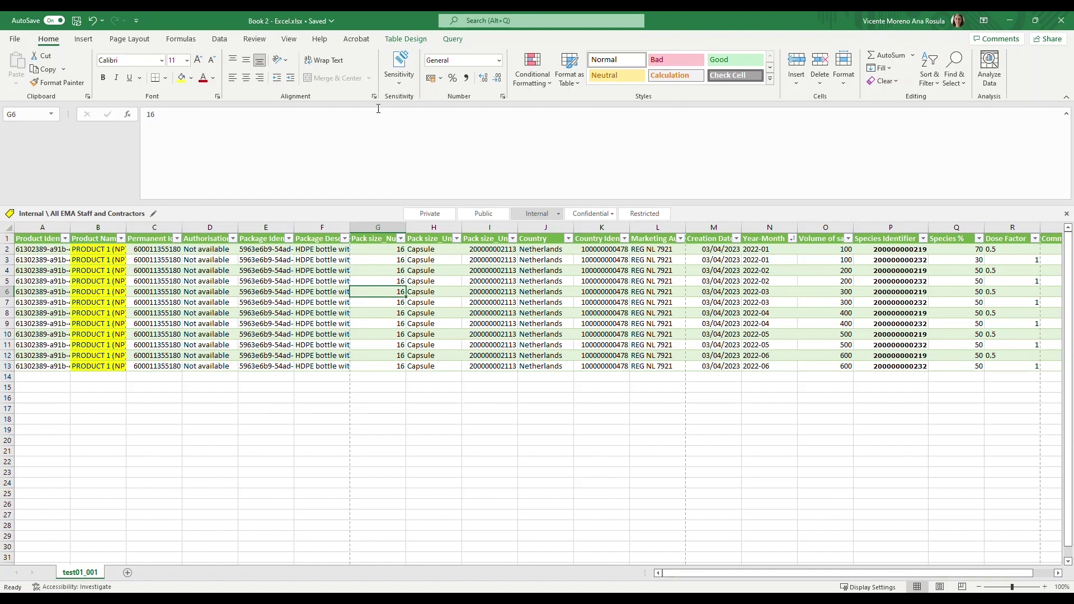
click(406, 39)
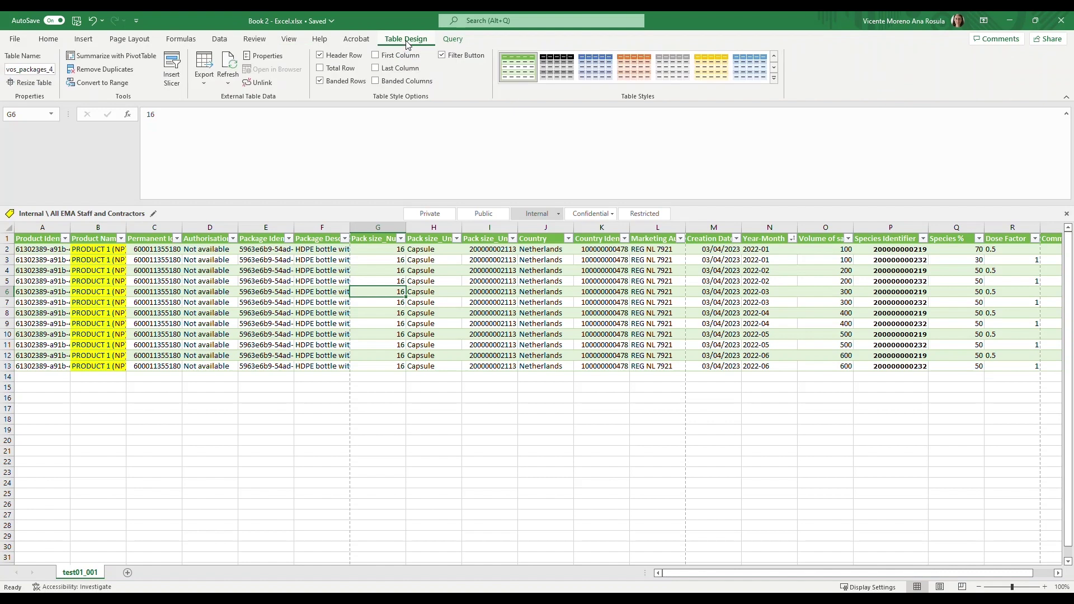
click(118, 84)
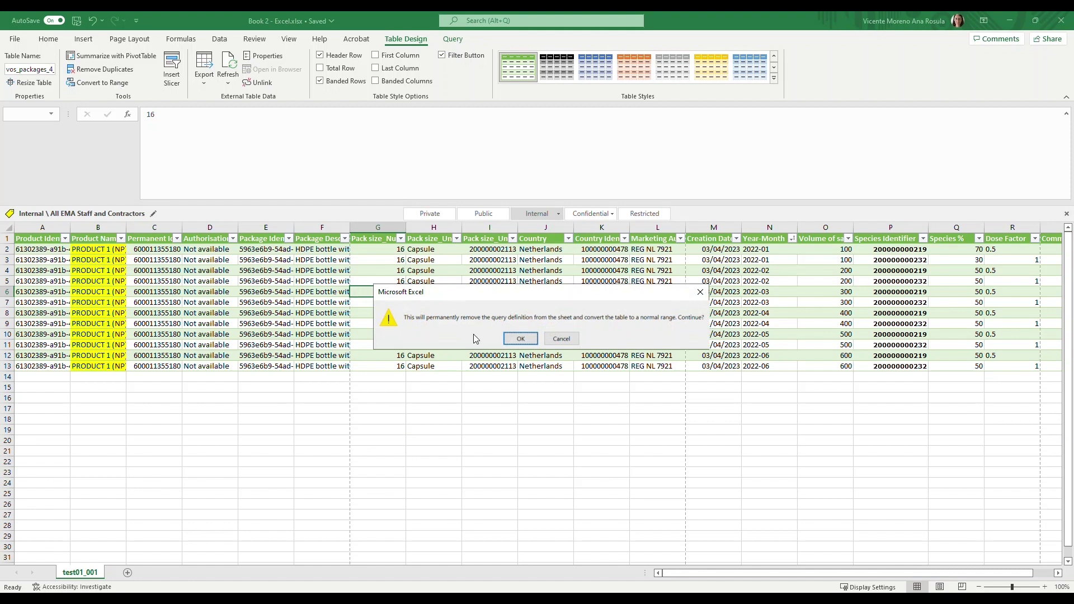
click(521, 339)
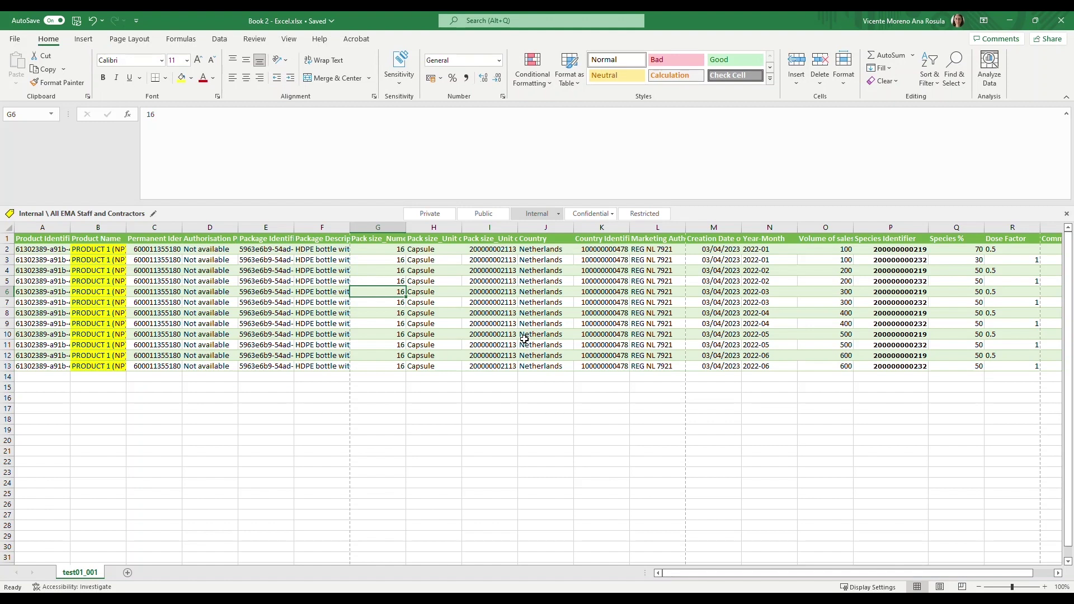
- Copy the plain formatting of empty row 14 onto rows 1 to 13 with Format Painter
click(7, 377)
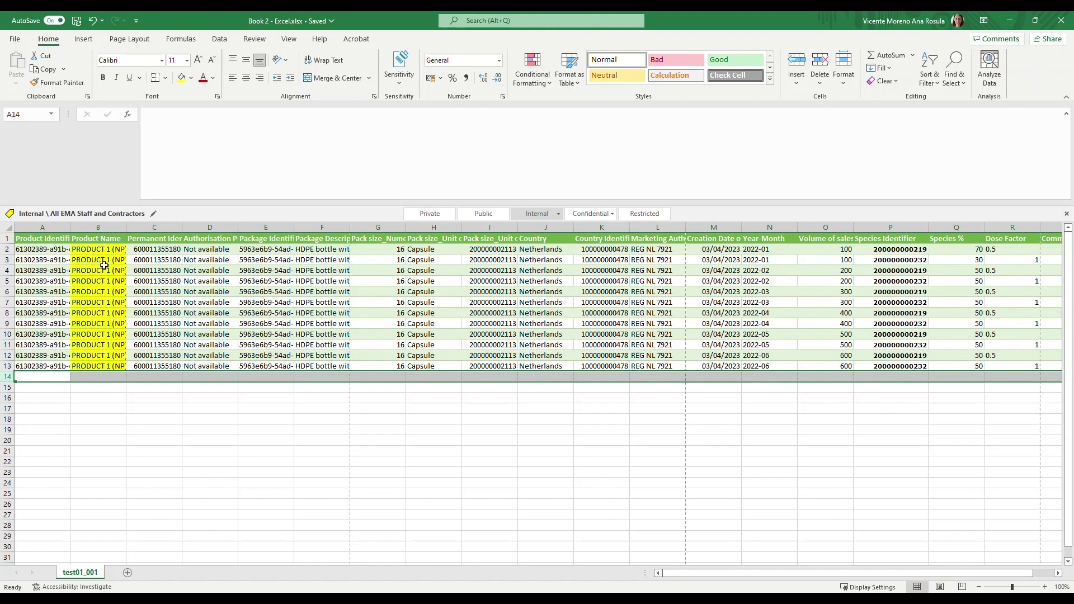
click(81, 84)
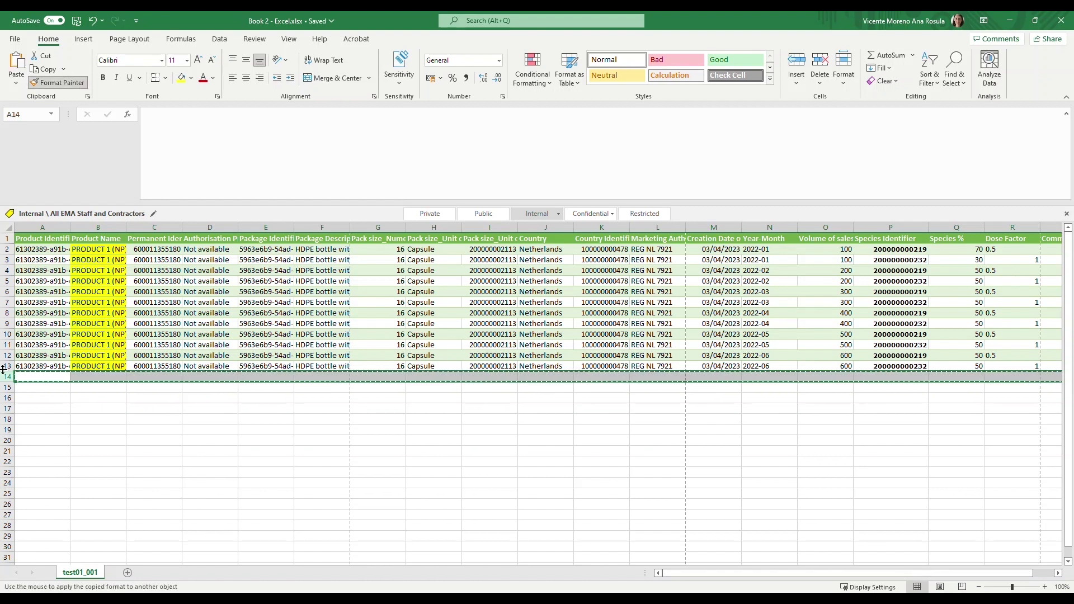
drag(7, 365, 8, 238)
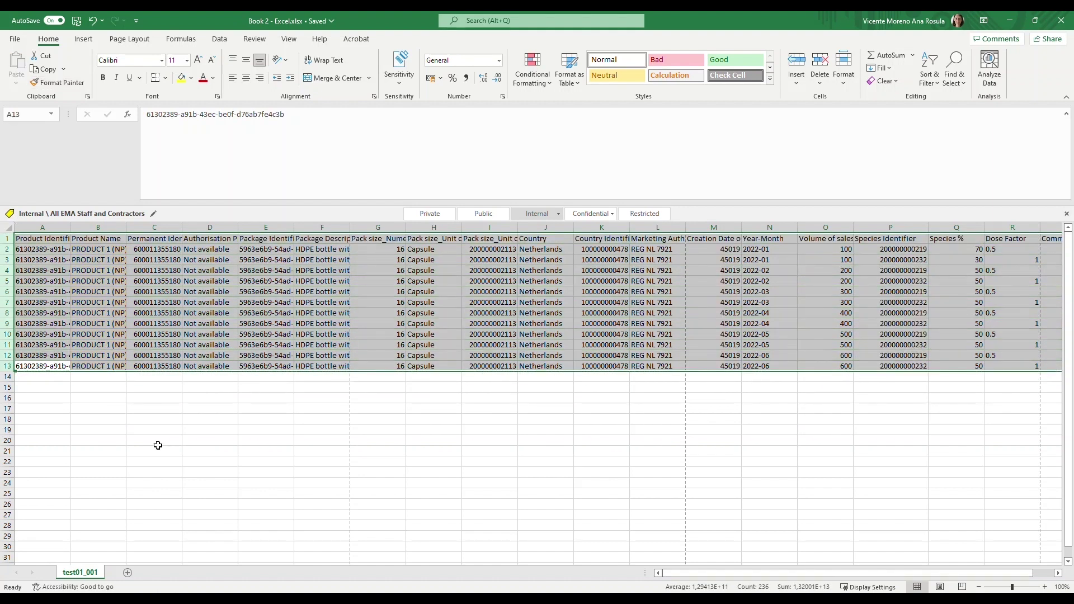
click(114, 379)
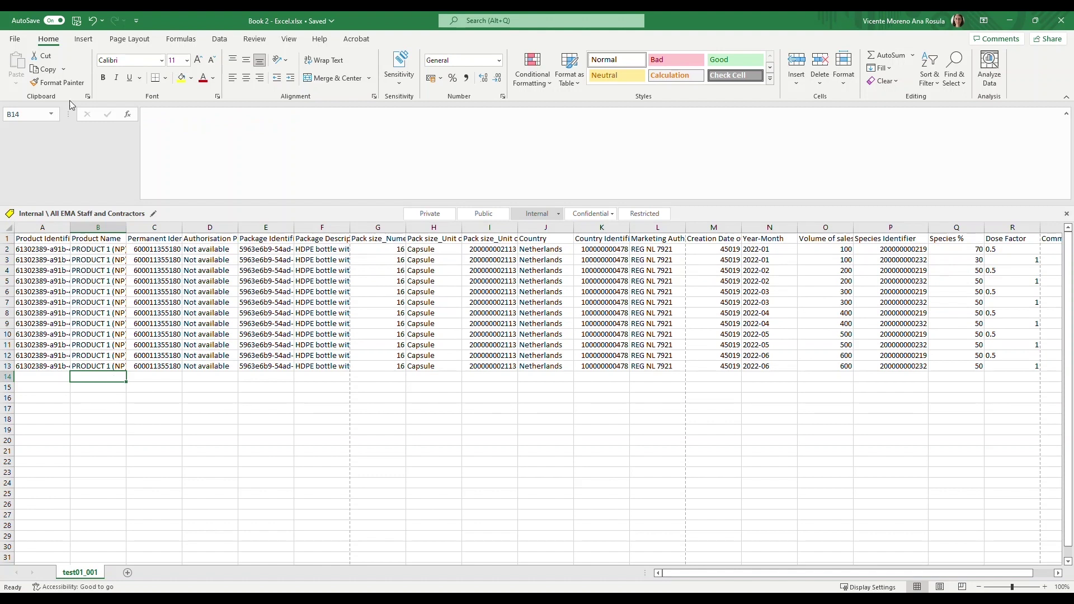
- Start saving a copy of the workbook and choose the VoS April 2023 folder as its location
click(16, 40)
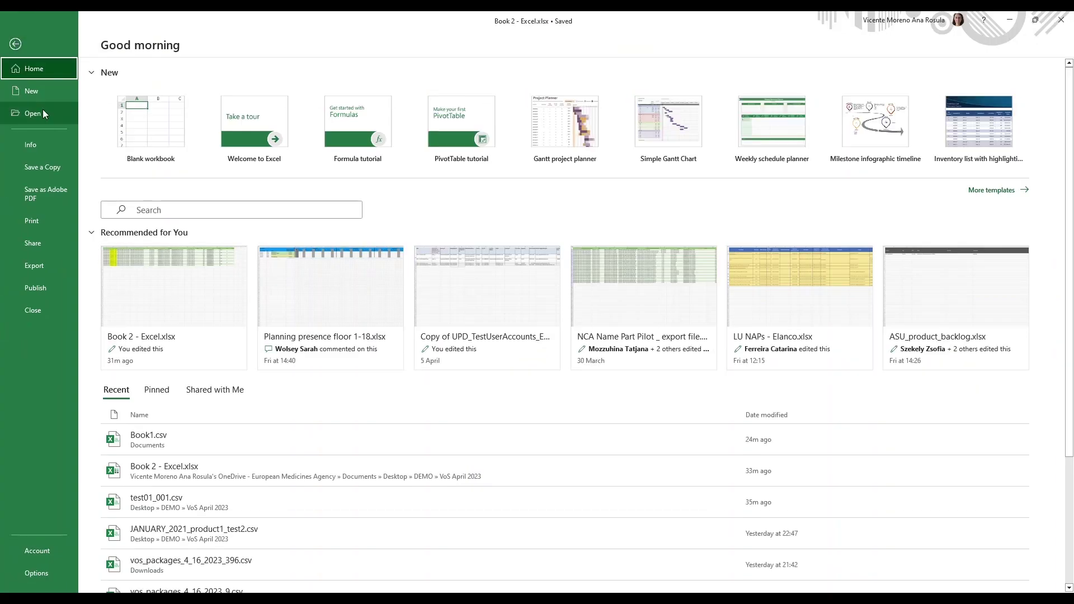
click(38, 166)
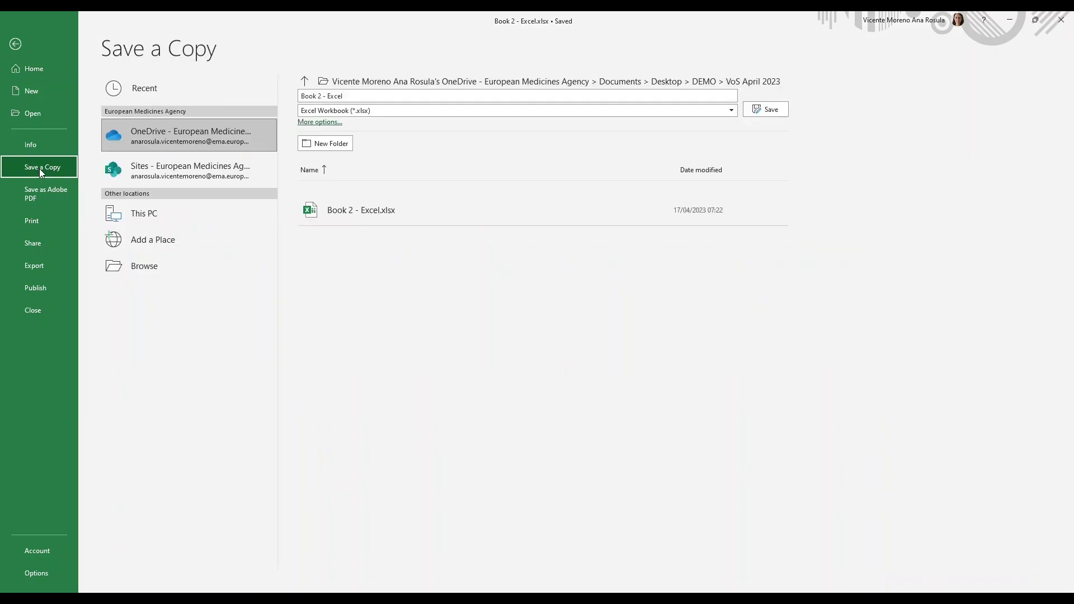
click(132, 267)
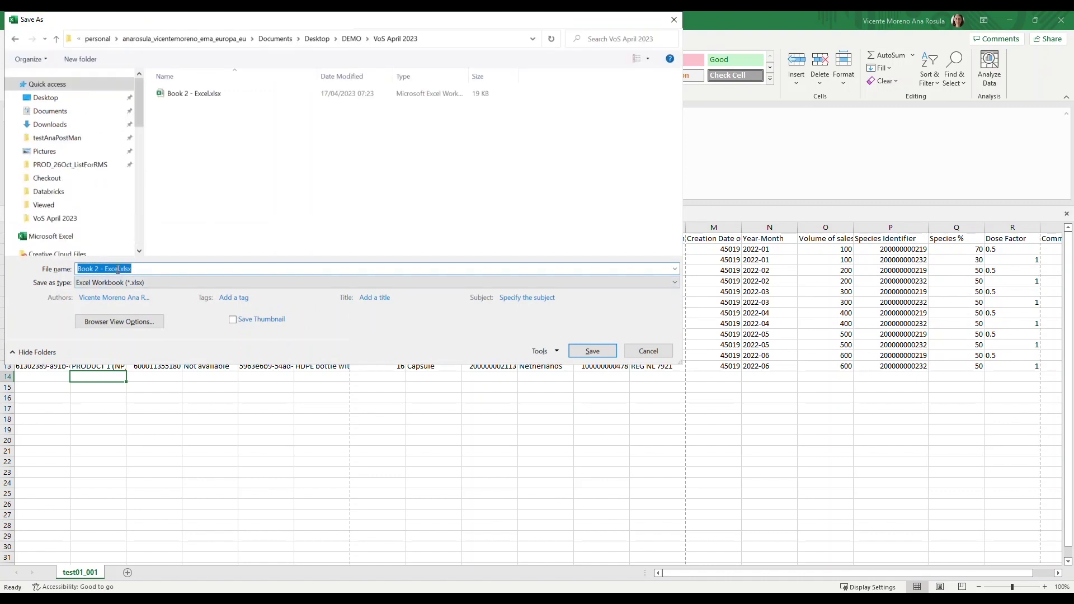
click(121, 269)
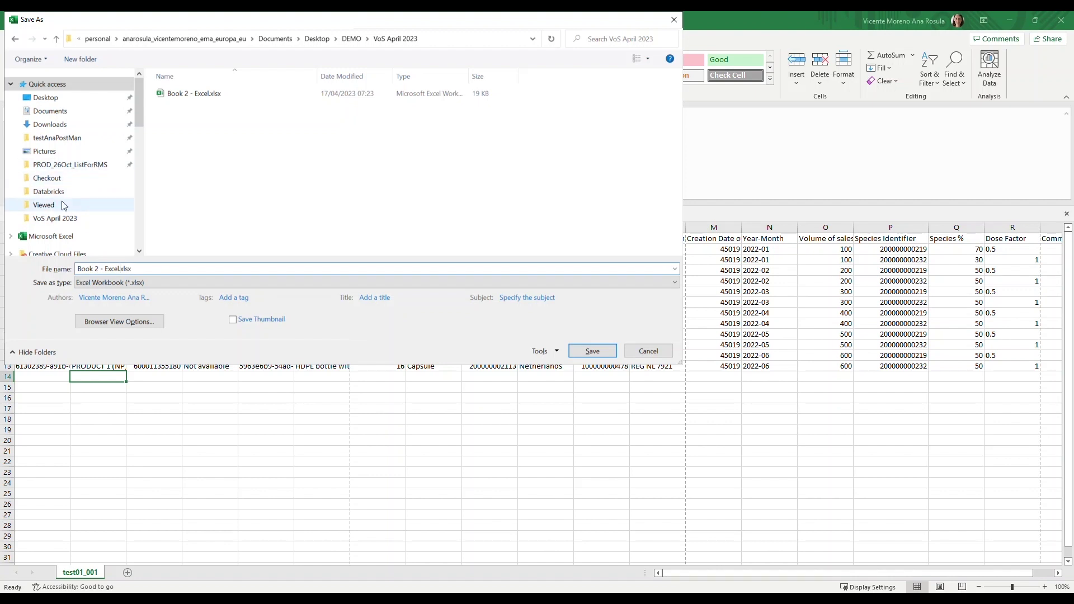
click(69, 219)
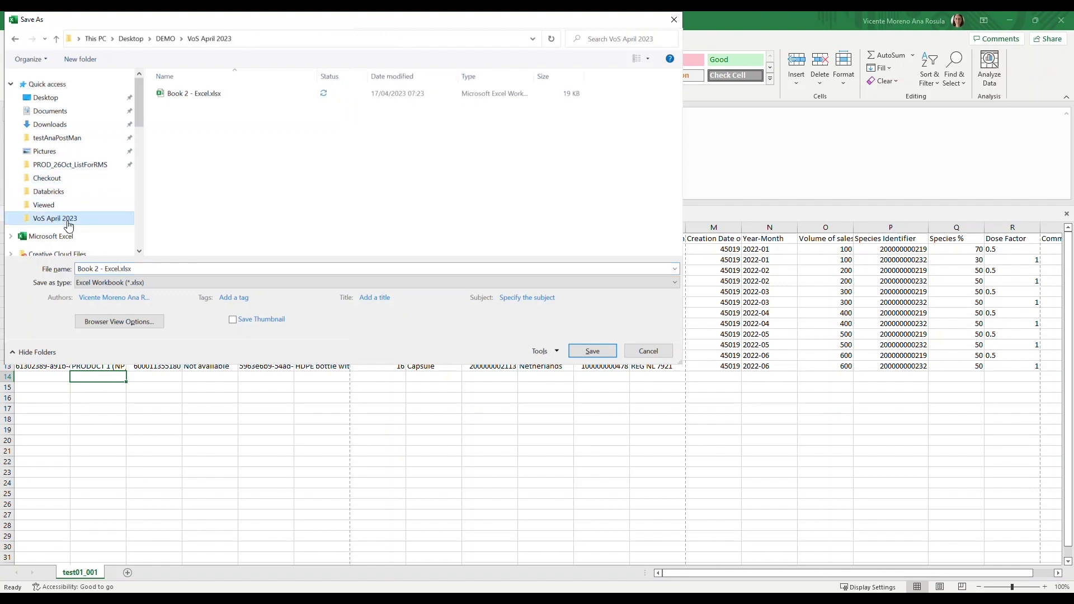
- Name the workbook copy Webinar2404_PRODUCT1_2022
click(119, 268)
click(118, 298)
key(BackSpace)
key(BackSpace)
key(BackSpace)
key(BackSpace)
key(BackSpace)
key(BackSpace)
key(BackSpace)
key(BackSpace)
key(BackSpace)
key(BackSpace)
key(BackSpace)
key(BackSpace)
key(BackSpace)
key(BackSpace)
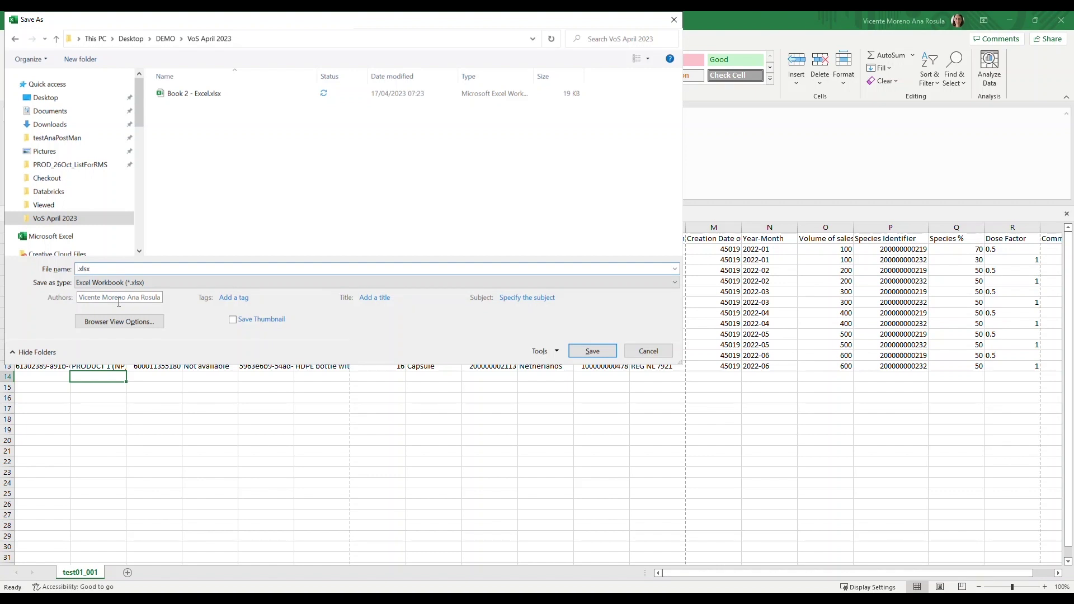
text(We)
text(binar)
text(2404)
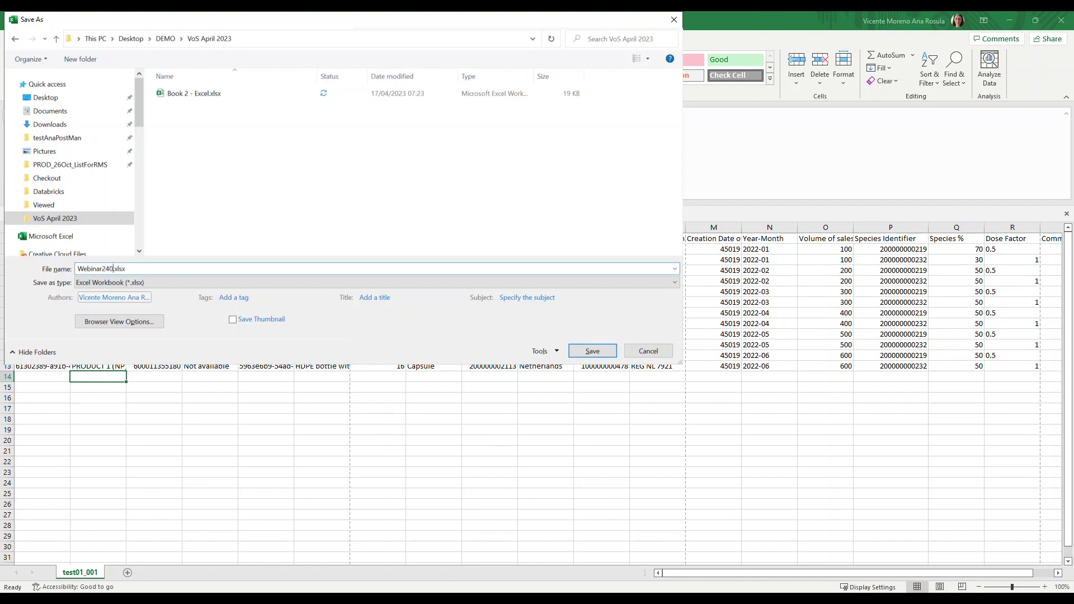
text(_)
text(PRODUCT)
text(1)
text(_2022)
- Save the copy in CSV UTF-8 (Comma delimited) format and dismiss the AutoSave notice
scroll(70, 162, down, 5)
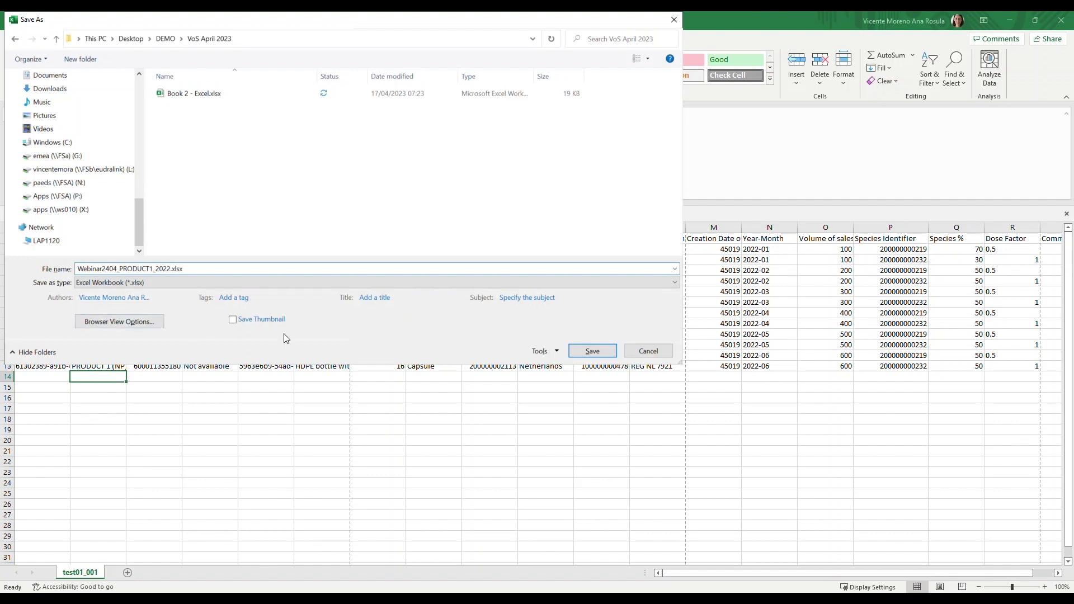
click(295, 286)
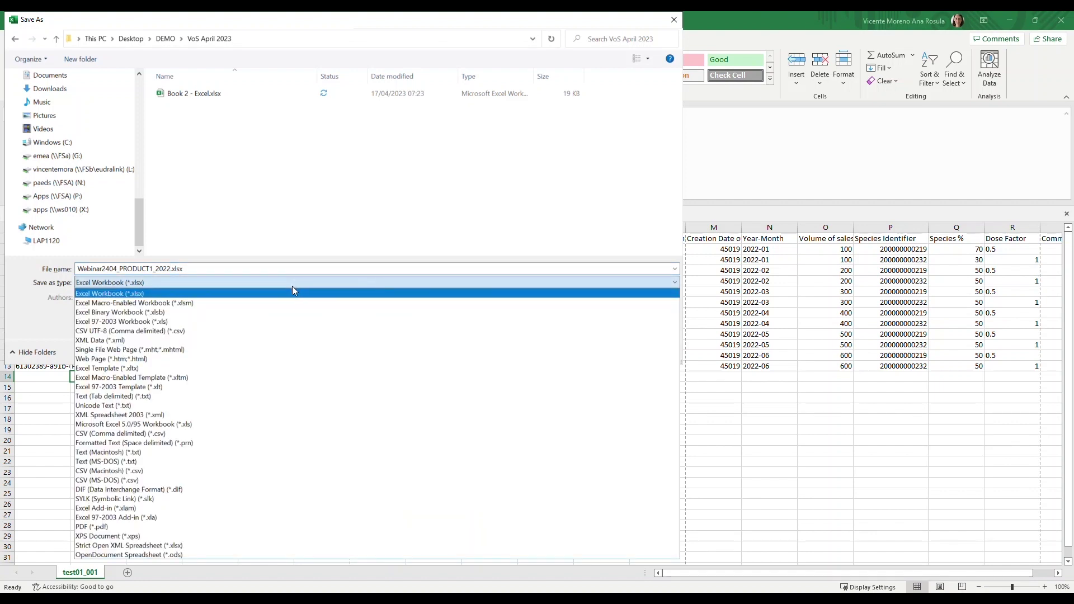
click(187, 331)
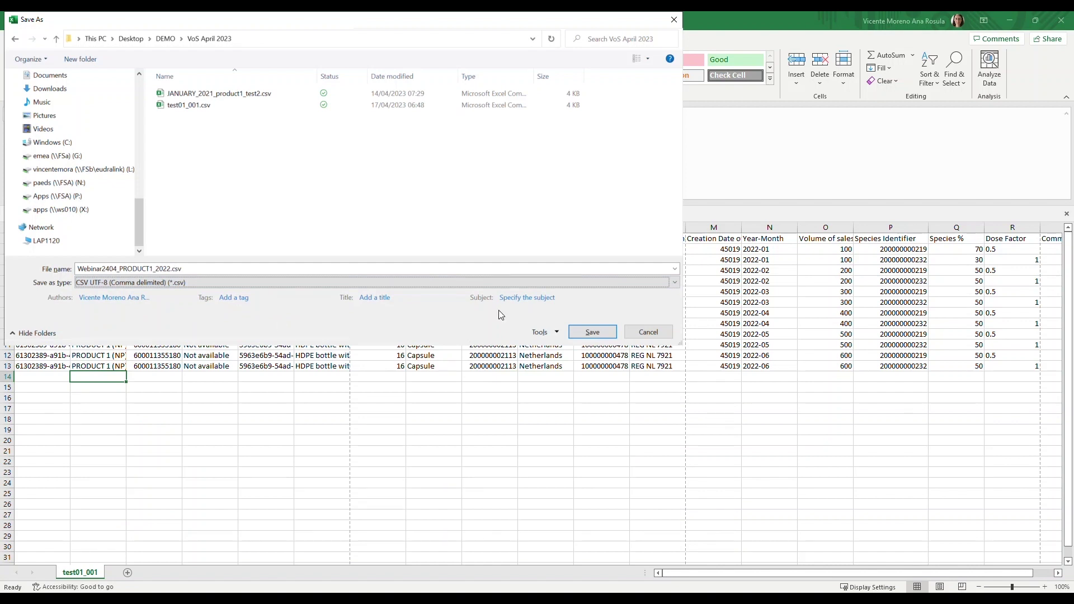
click(592, 333)
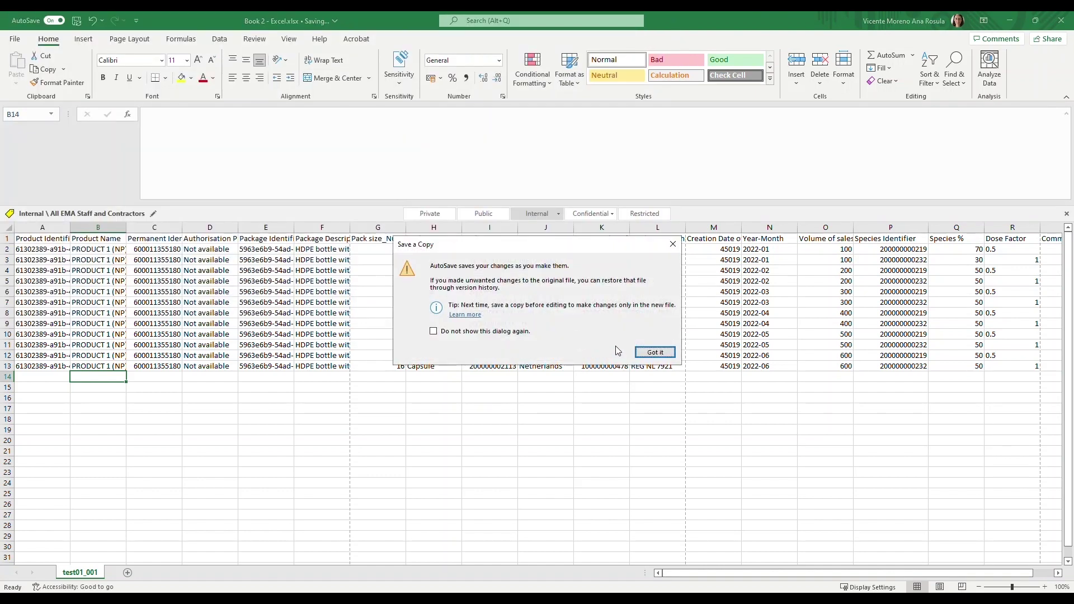
click(659, 353)
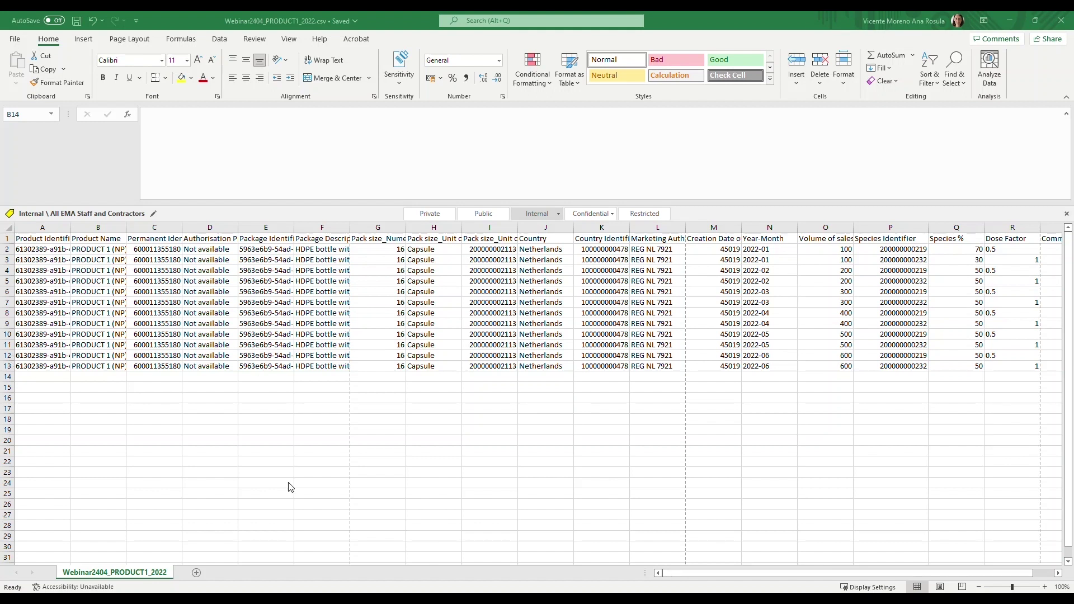
- Switch to the Union Product Database in the browser and open its Submission of volumes of sales page
click(123, 550)
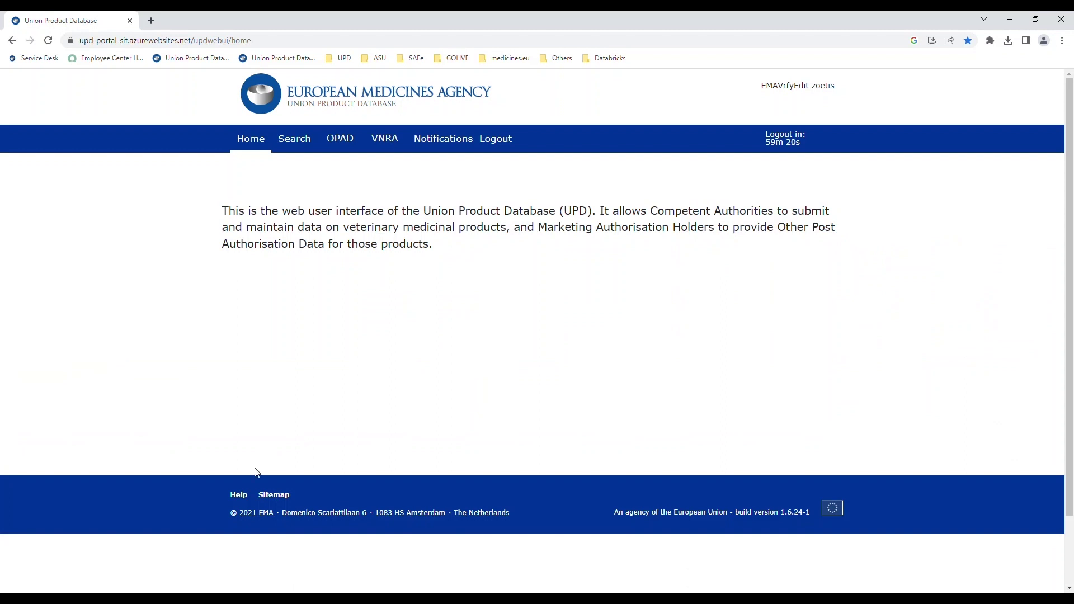
click(340, 141)
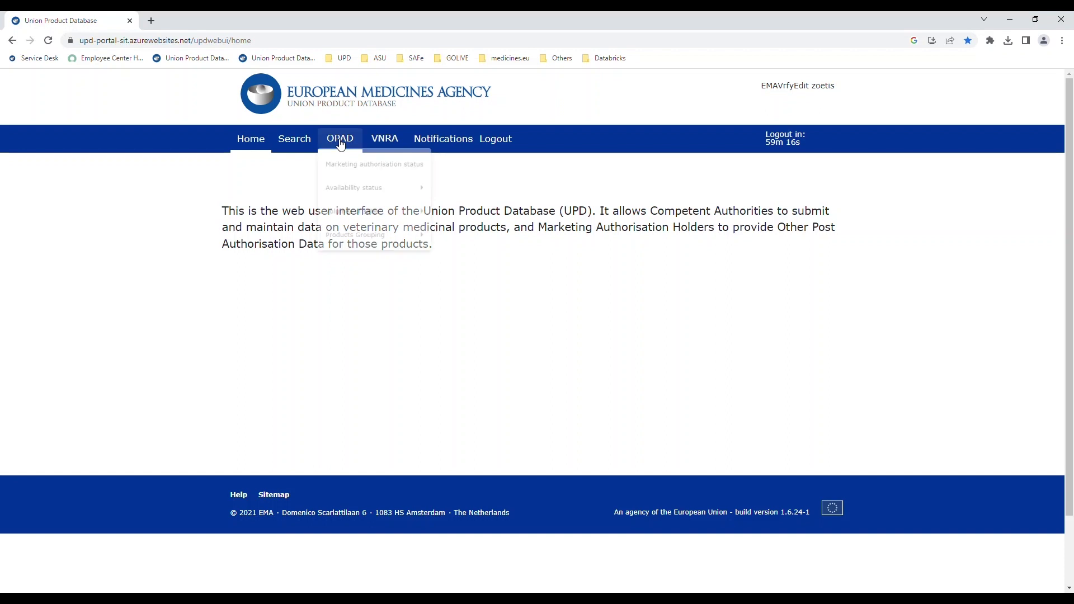
mouse_move(368, 203)
mouse_move(370, 225)
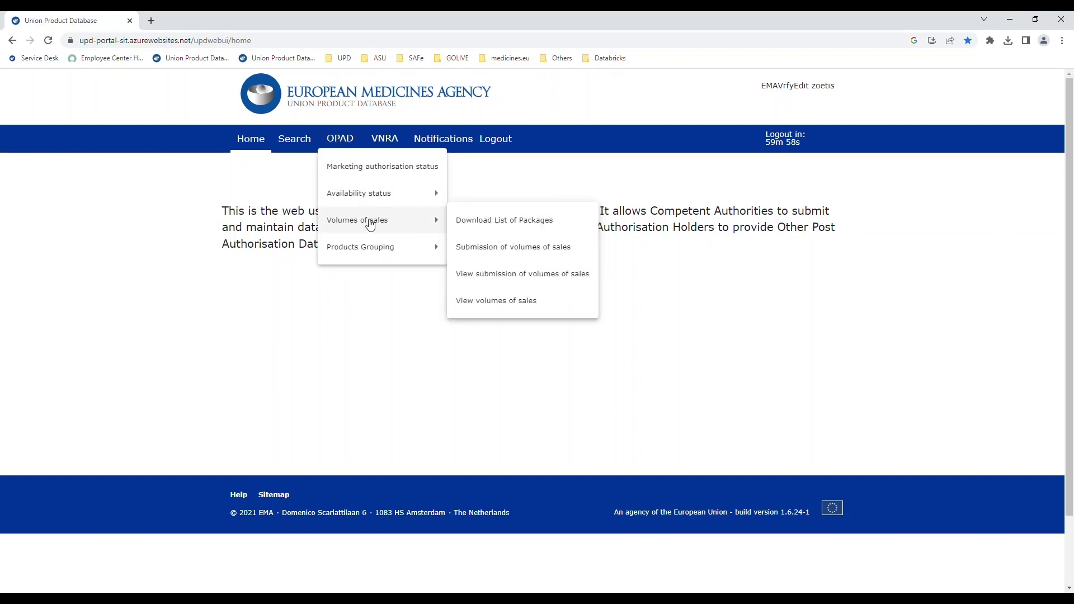
click(520, 255)
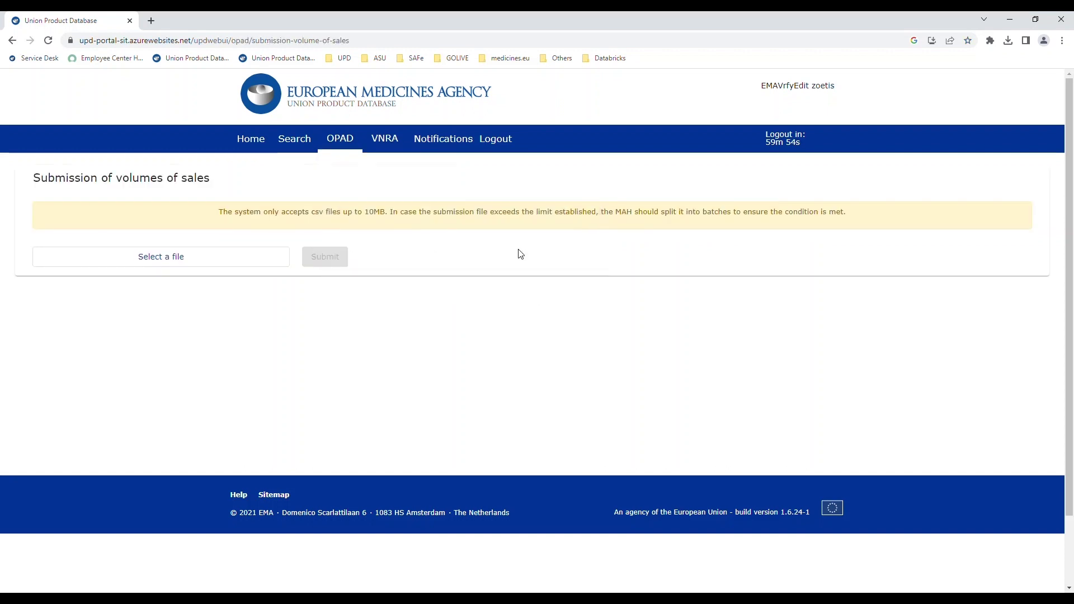
- Try to submit Webinar2404_PRODUCT1_2022.csv from the VoS April 2023 folder as the volumes of sales file
click(224, 264)
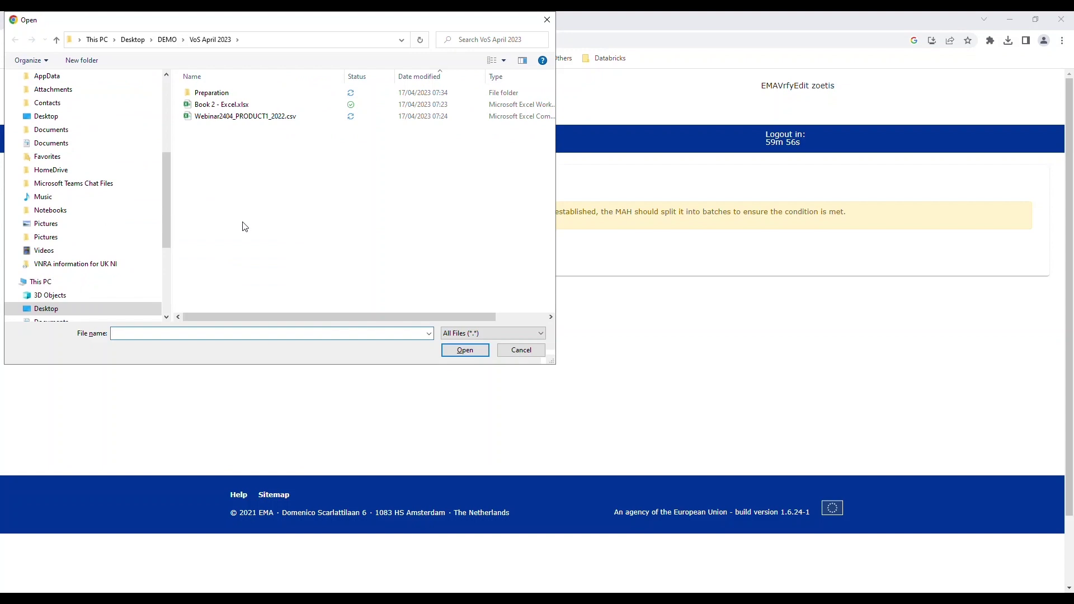
double_click(258, 117)
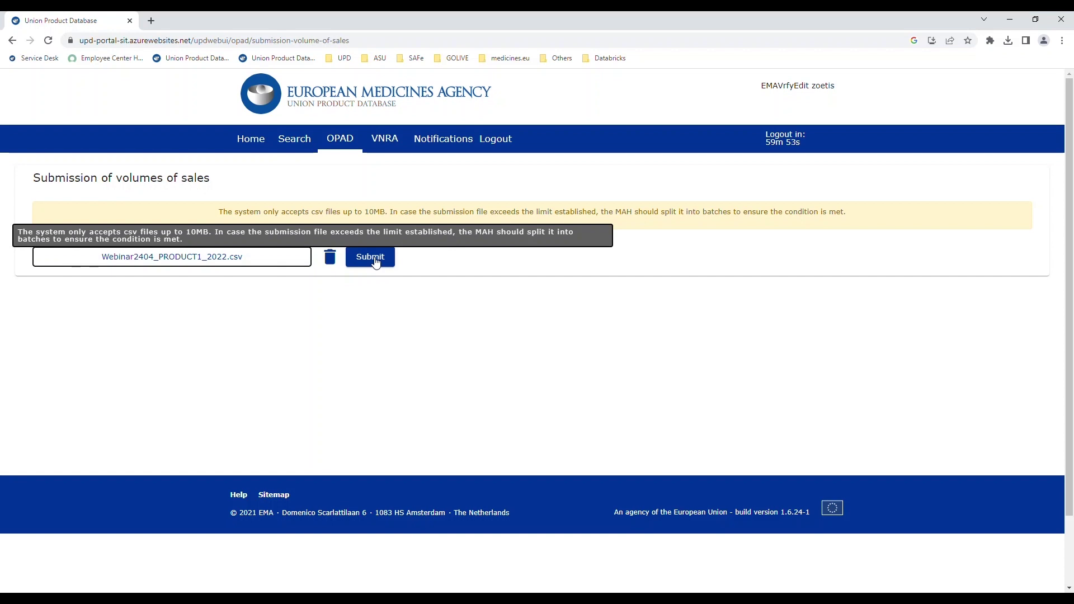
click(375, 259)
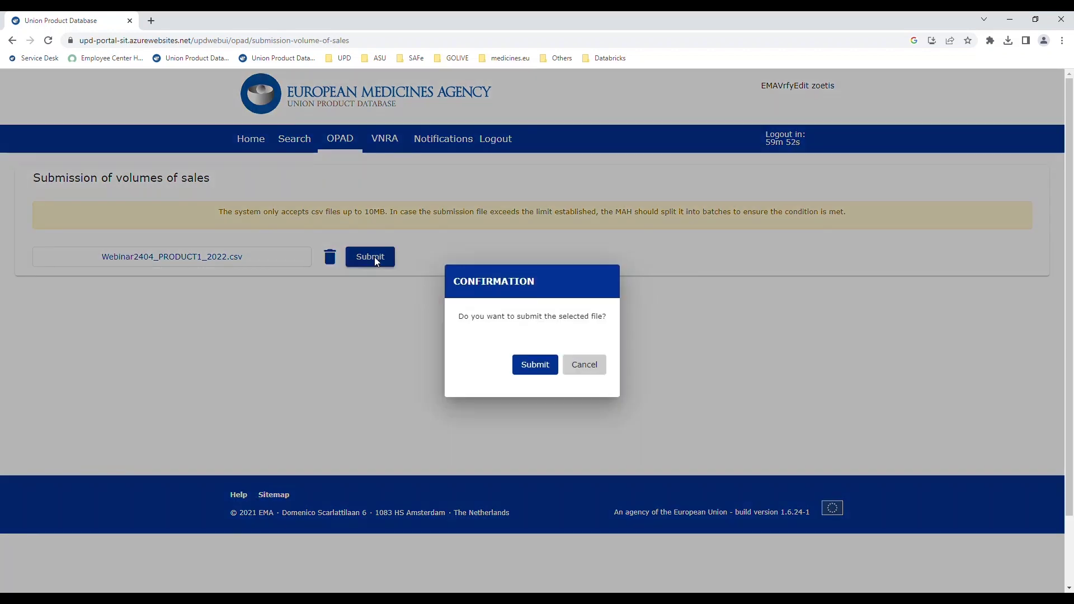
click(531, 367)
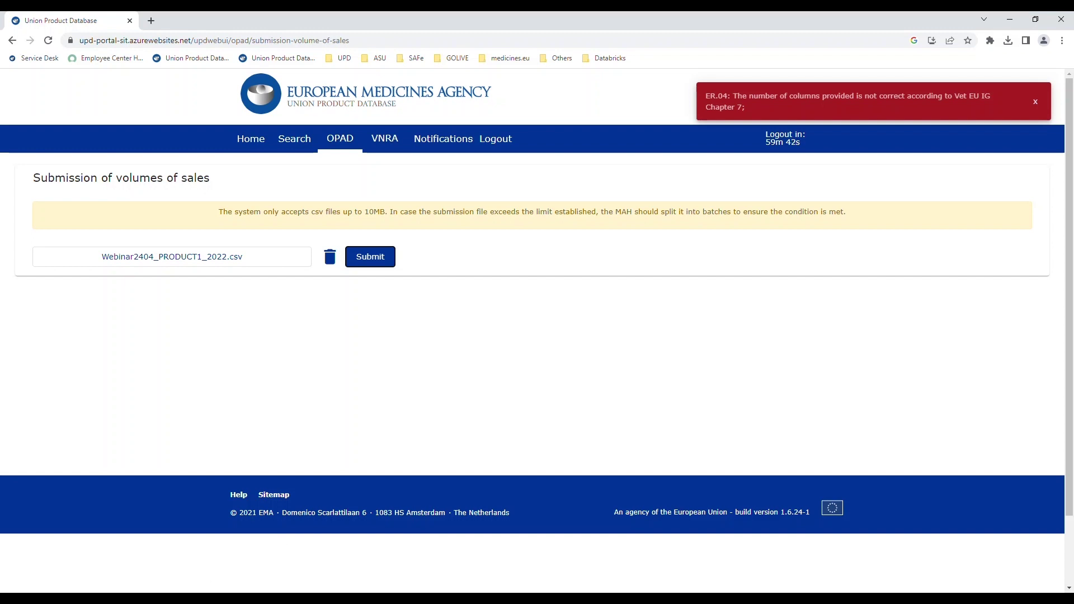
- Switch to the VoS April 2023 folder, open Webinar2404_PRODUCT1_2022.csv in Notepad and maximize the window
key(alt+Tab)
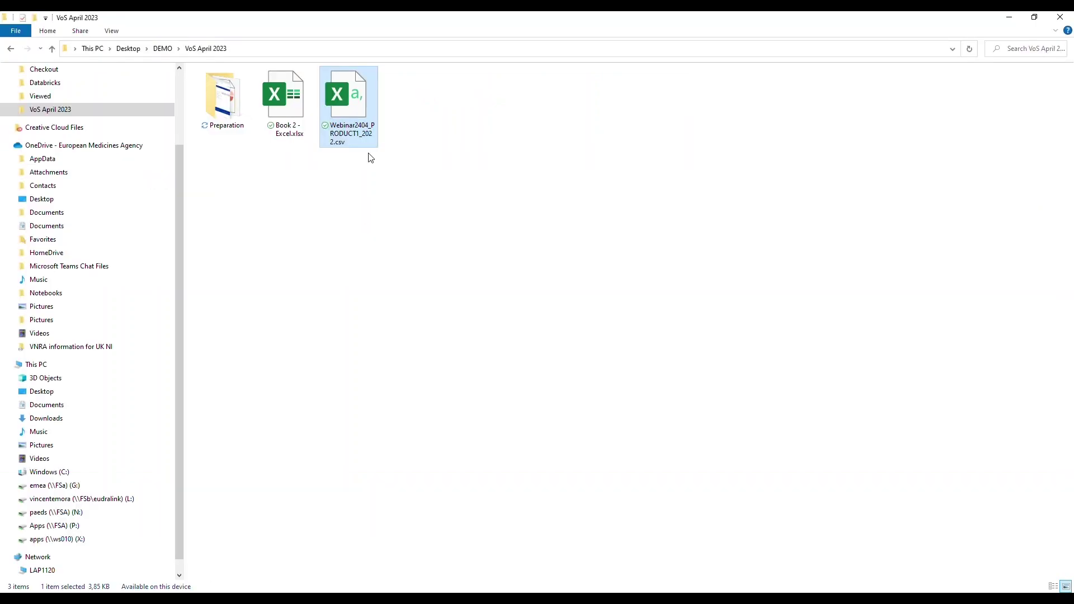
right_click(353, 124)
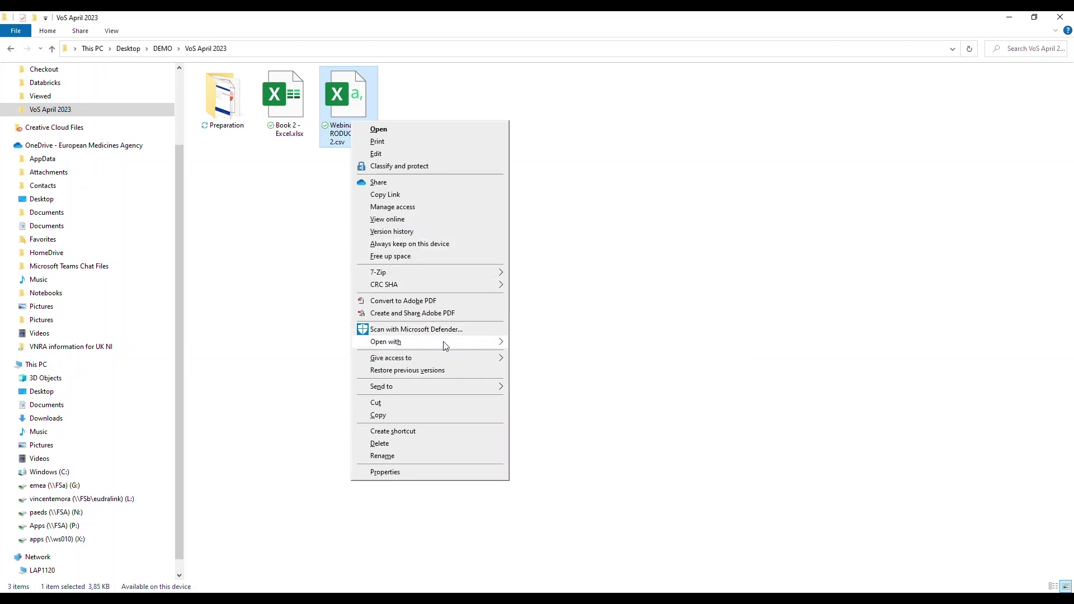
mouse_move(446, 345)
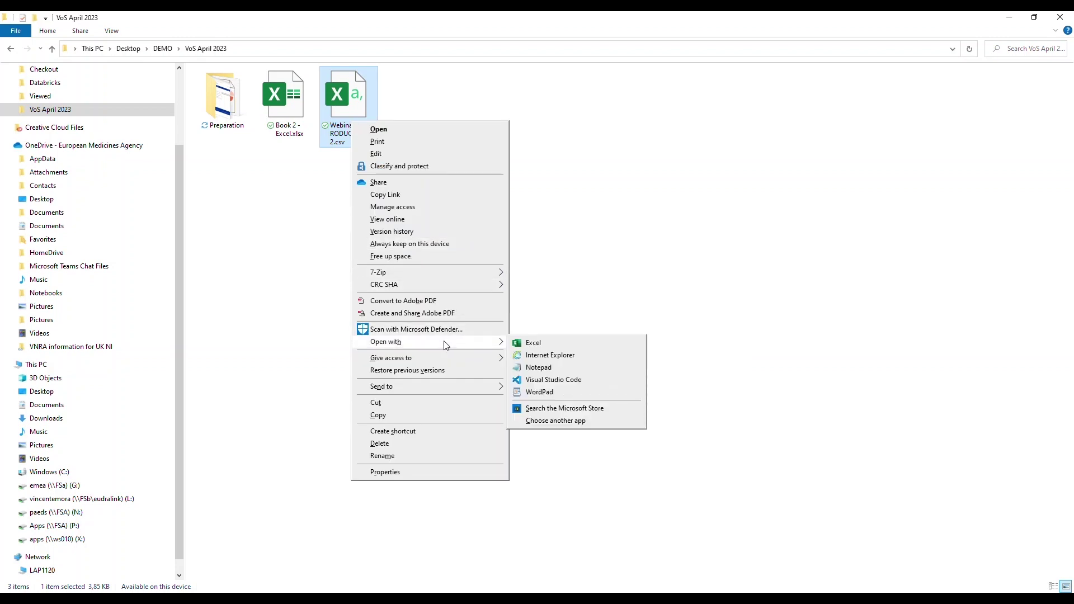
click(537, 367)
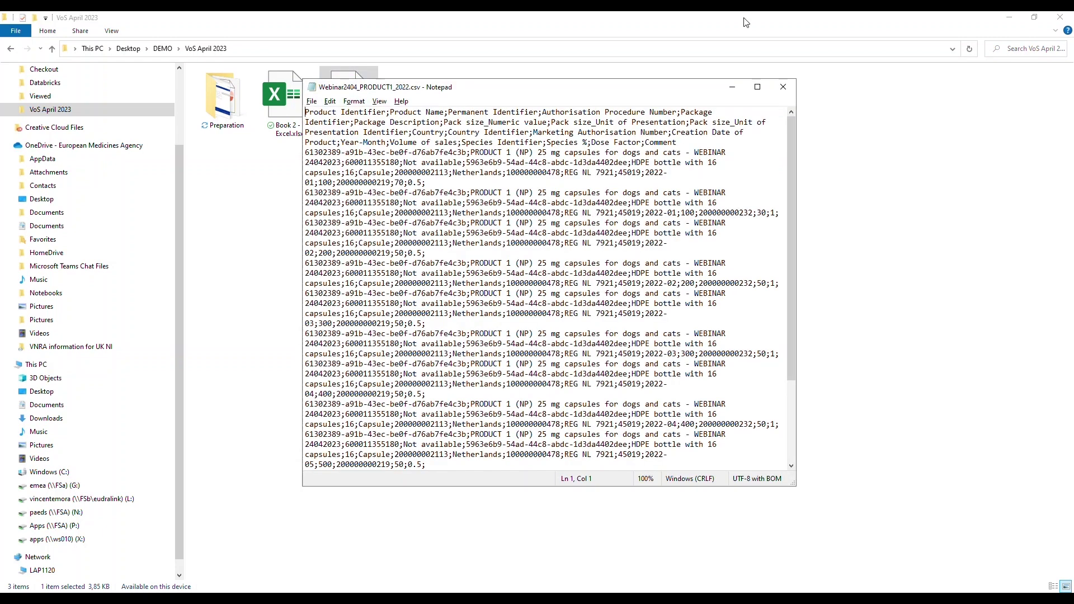
click(758, 89)
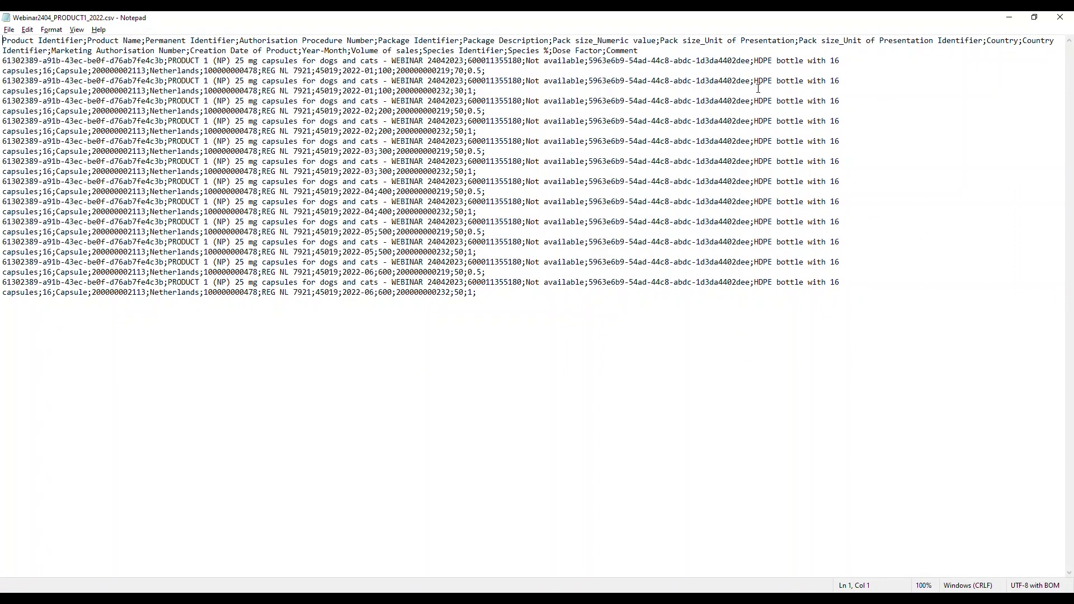
- Delete the empty line at the end of the CSV text and replace all semicolons with commas
click(470, 306)
key(BackSpace)
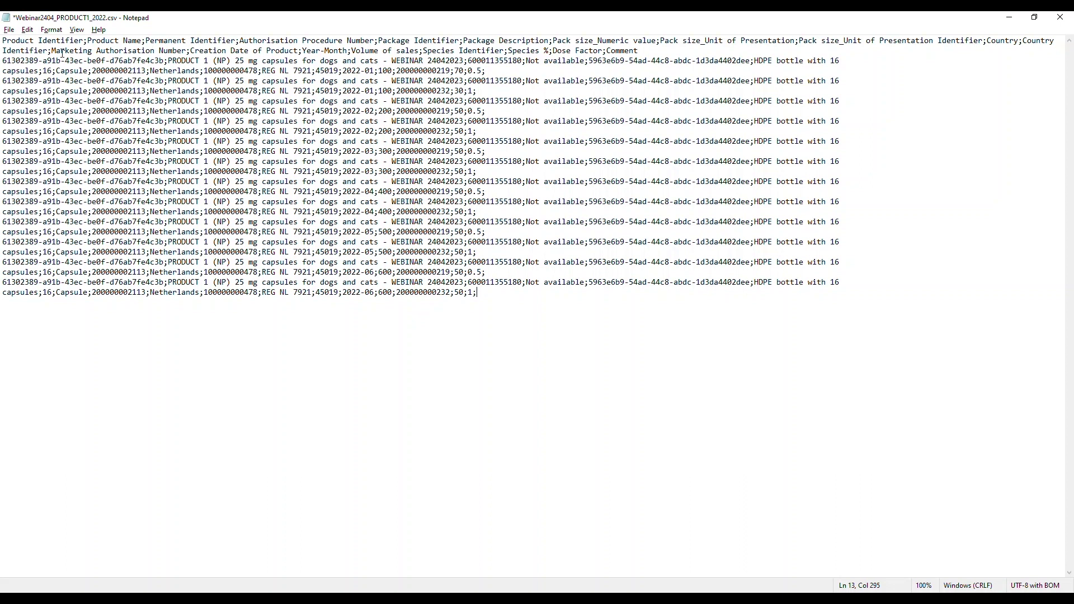
click(27, 30)
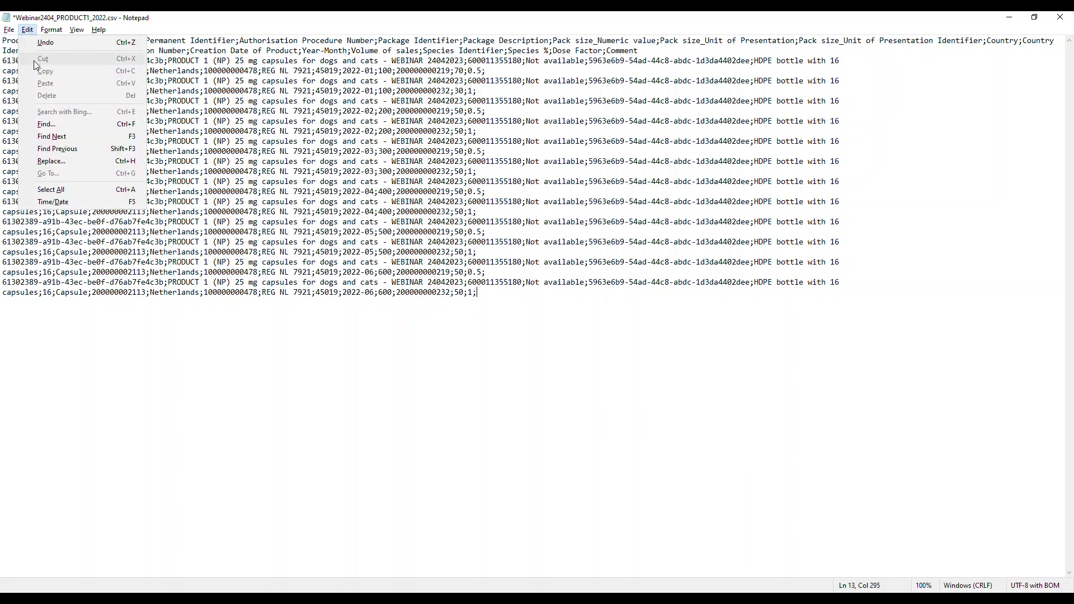
click(71, 162)
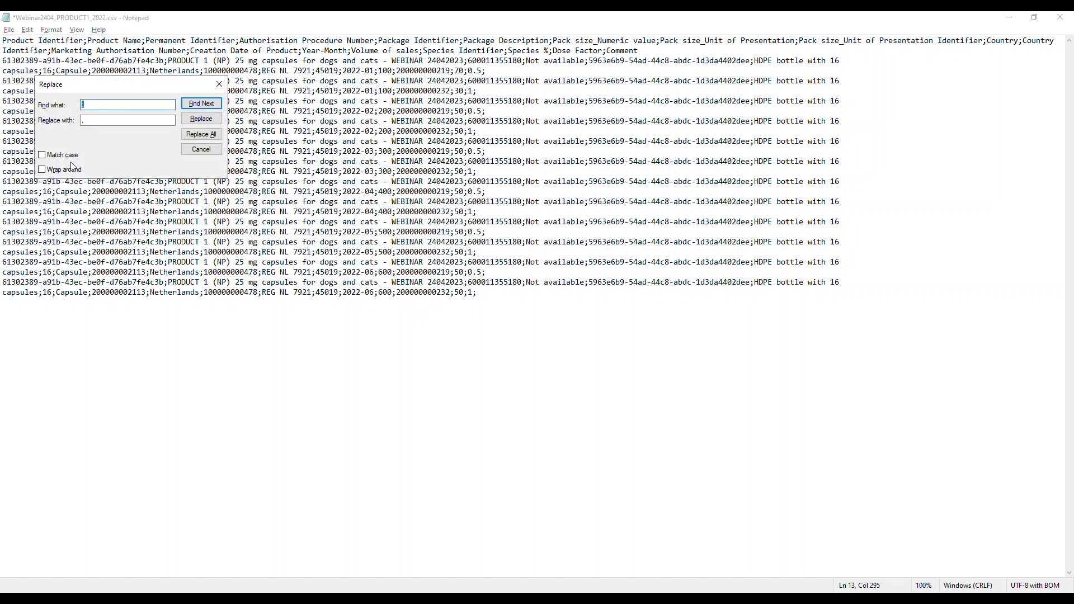
click(199, 134)
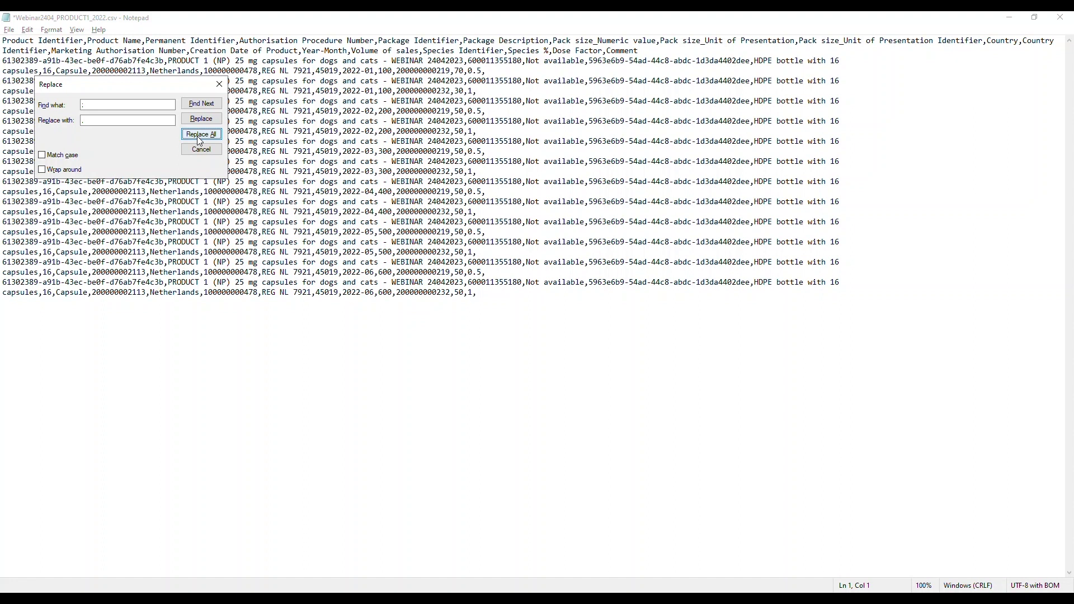
click(220, 85)
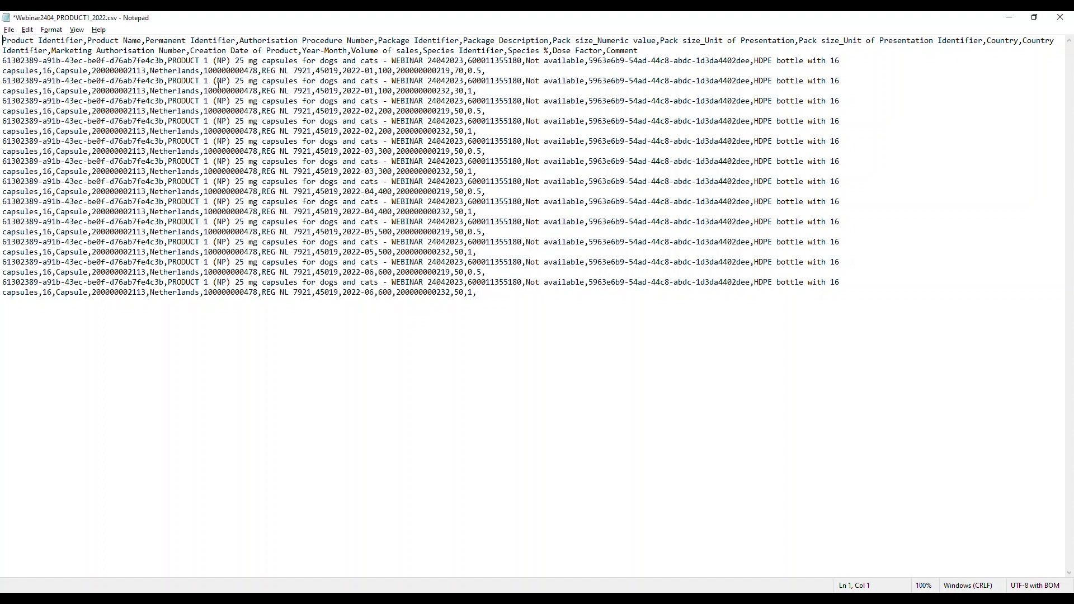
- Save the edited CSV file and close Notepad
click(10, 30)
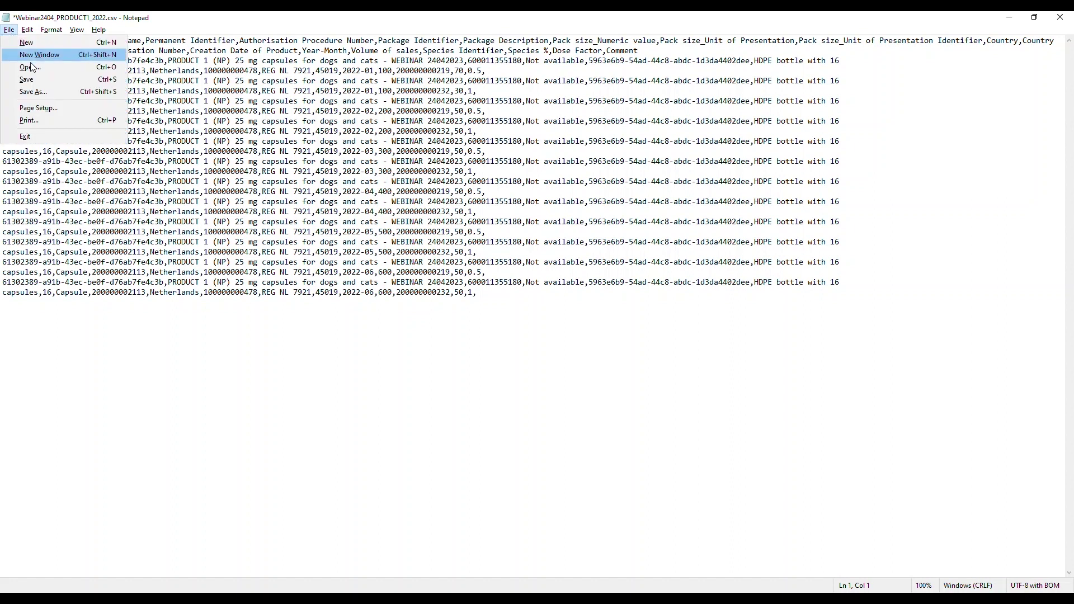
click(42, 80)
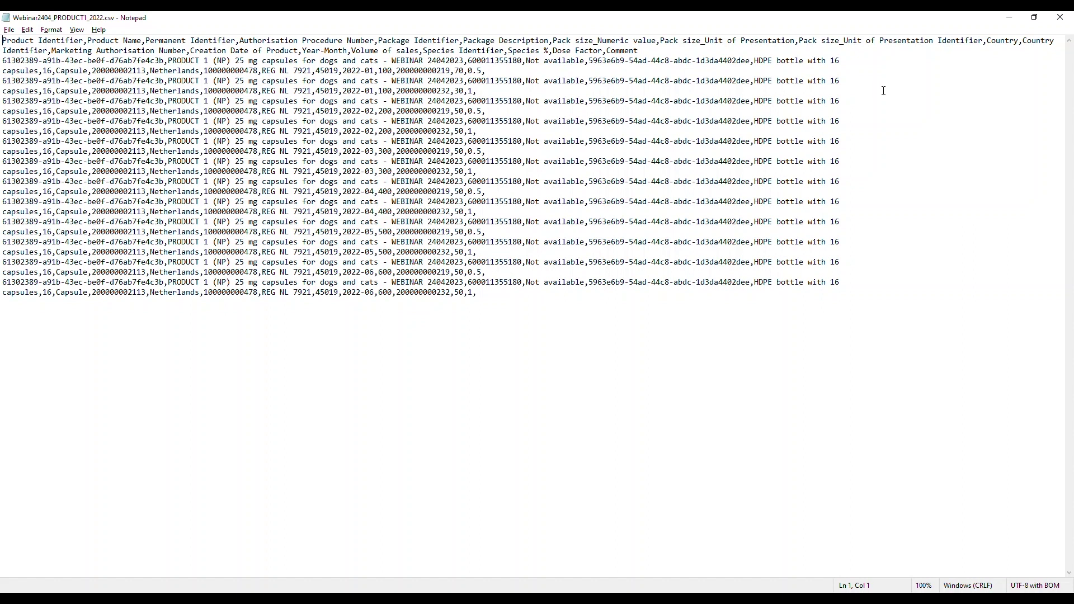
click(1060, 17)
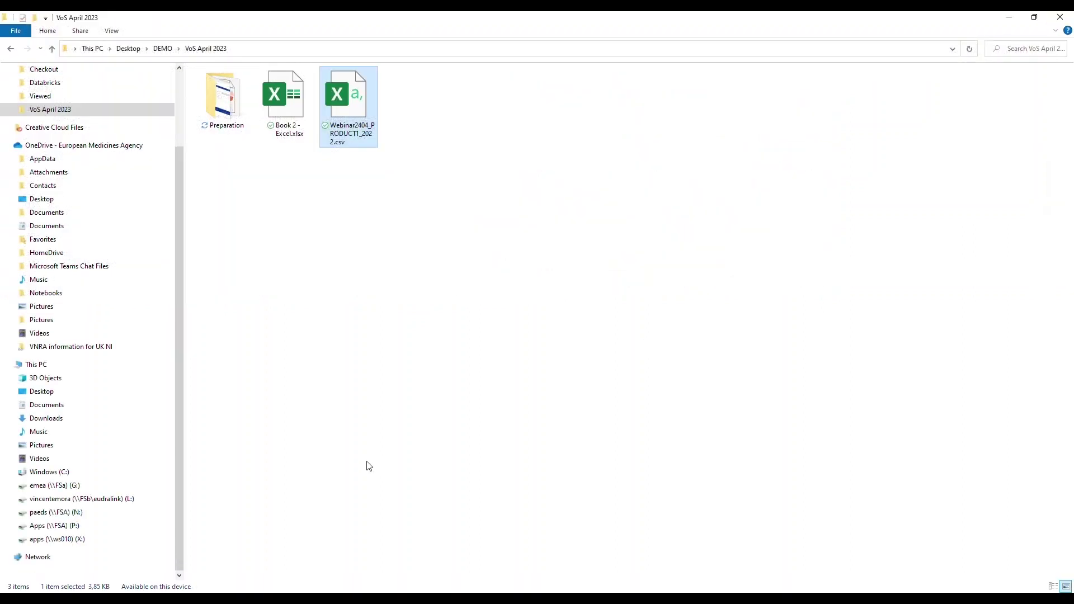
- Switch back to the Union Product Database, remove the previously selected CSV file and dismiss the error message
click(123, 599)
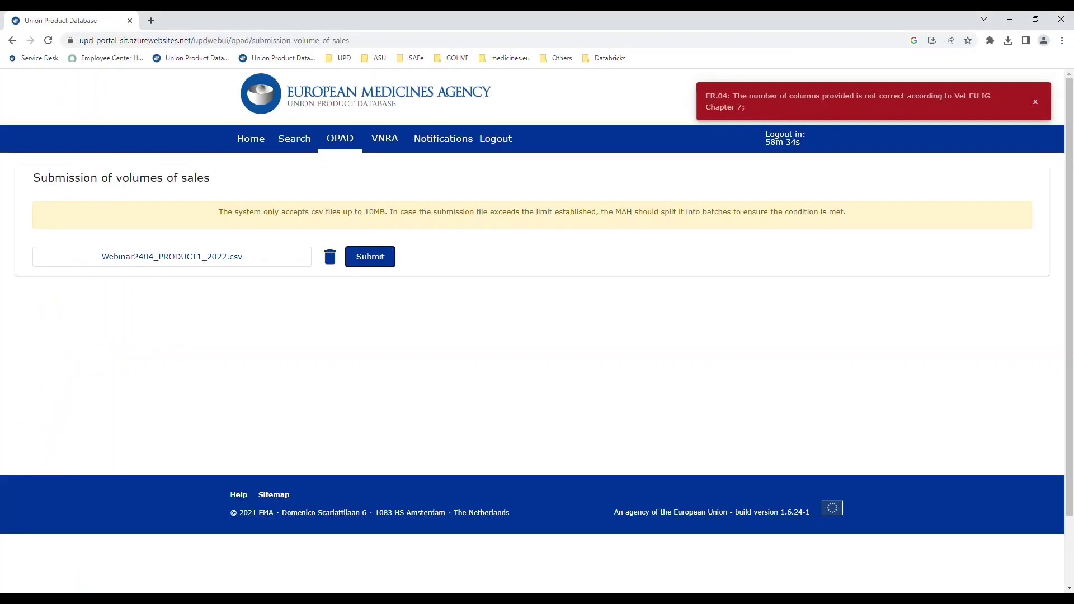
click(330, 259)
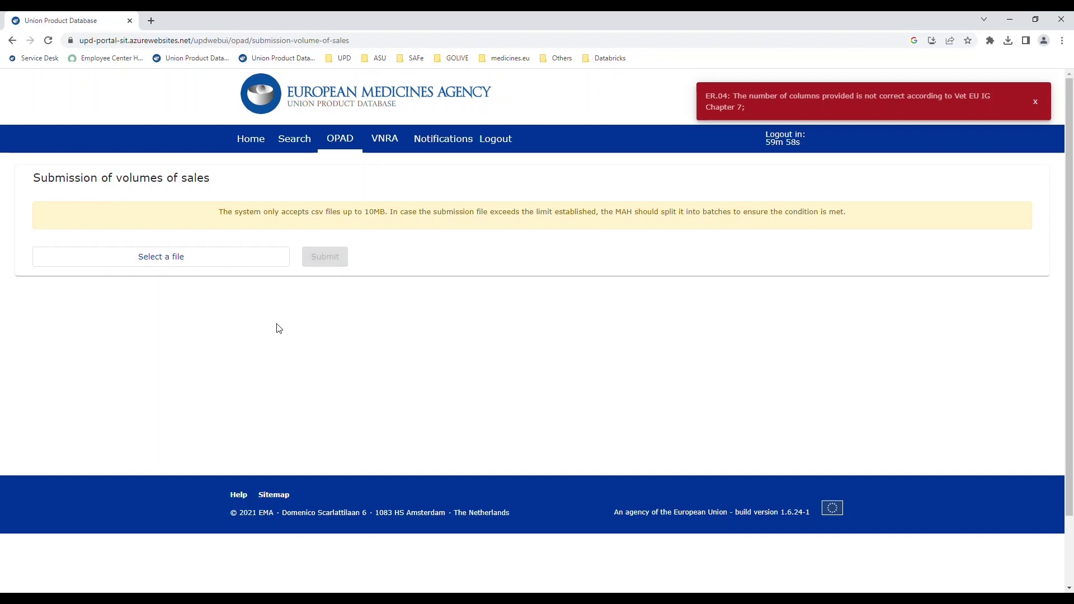
click(1033, 104)
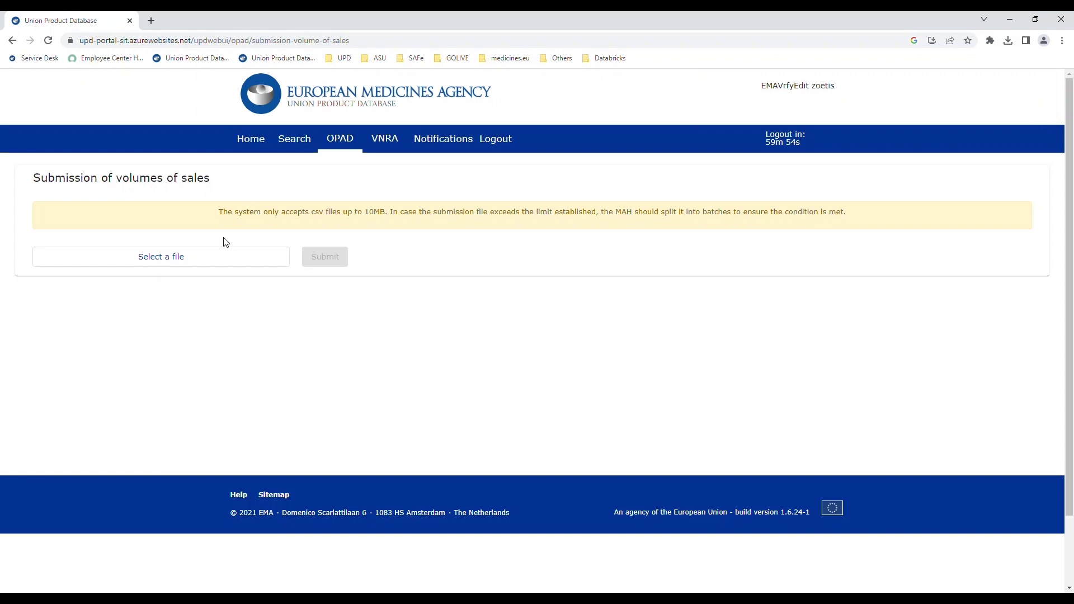
- Select the corrected Webinar2404_PRODUCT1_2022.csv, submit it as volumes of sales and confirm the submission
click(207, 253)
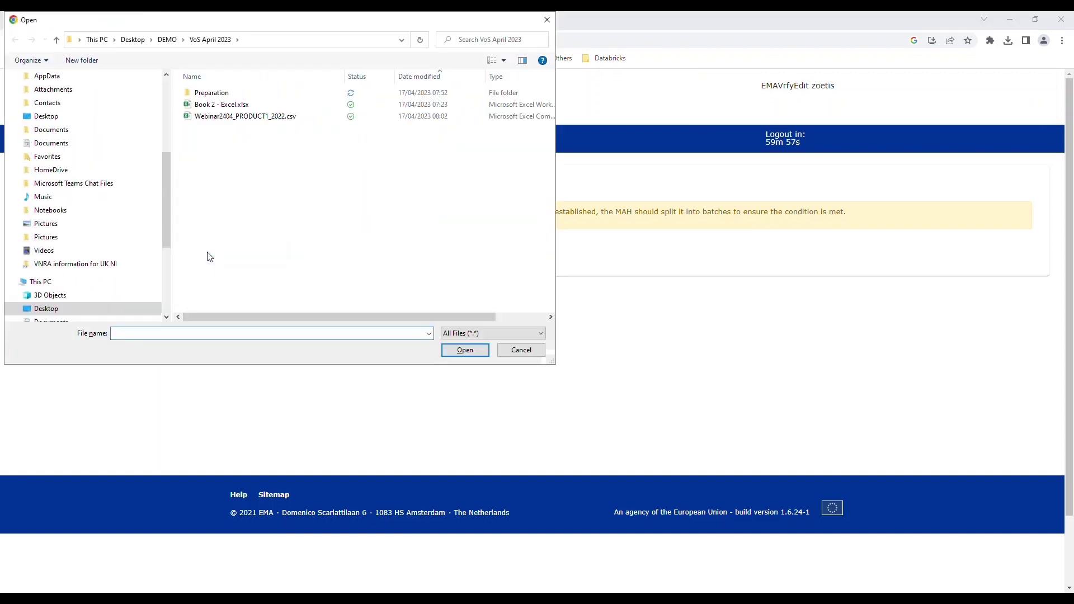
double_click(264, 118)
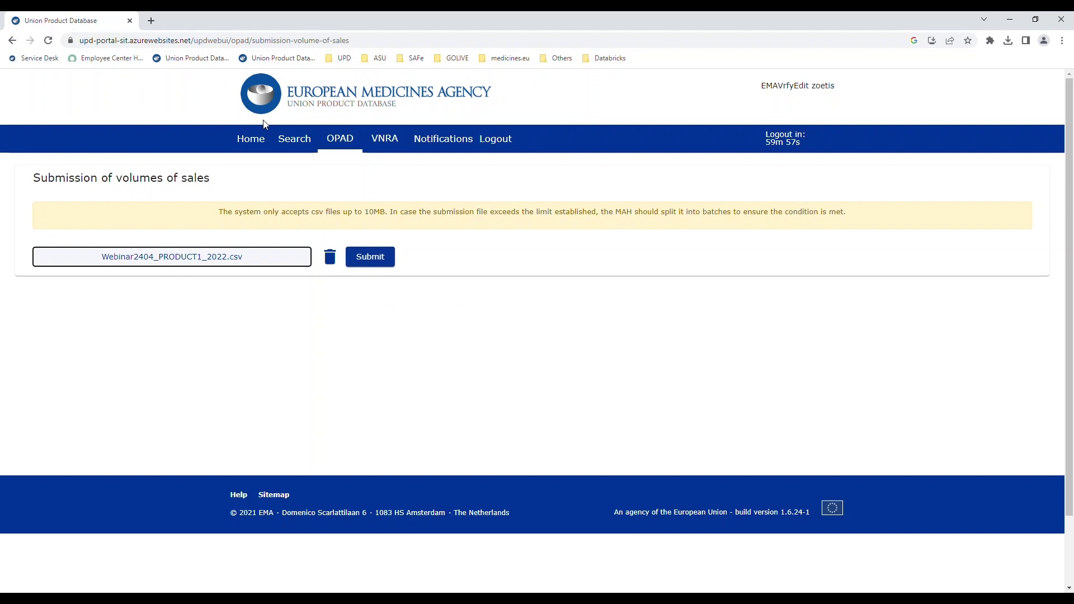
click(380, 268)
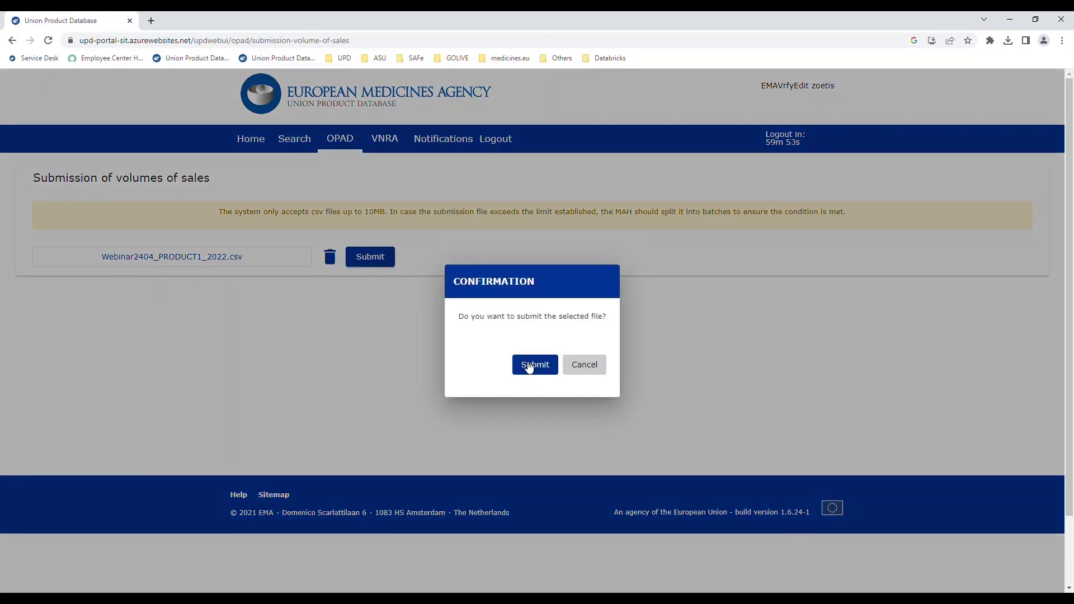
click(529, 366)
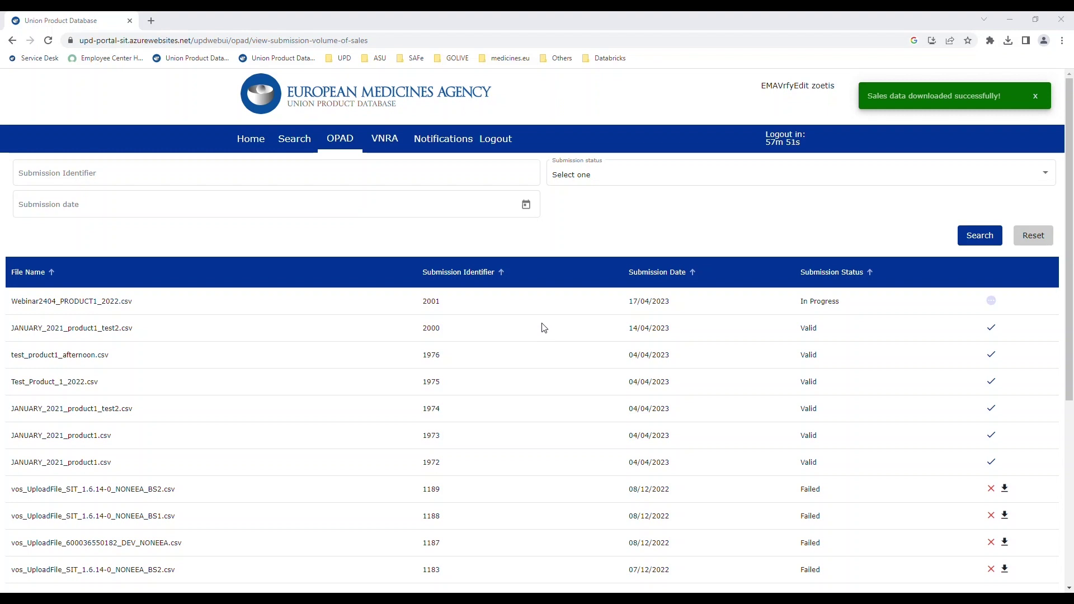
- Download the error report for the vos_UploadFile_SIT_1.6.14-0_NONEEA_BS2.csv submission dated 08/12/2022 and open it in Excel
click(1005, 494)
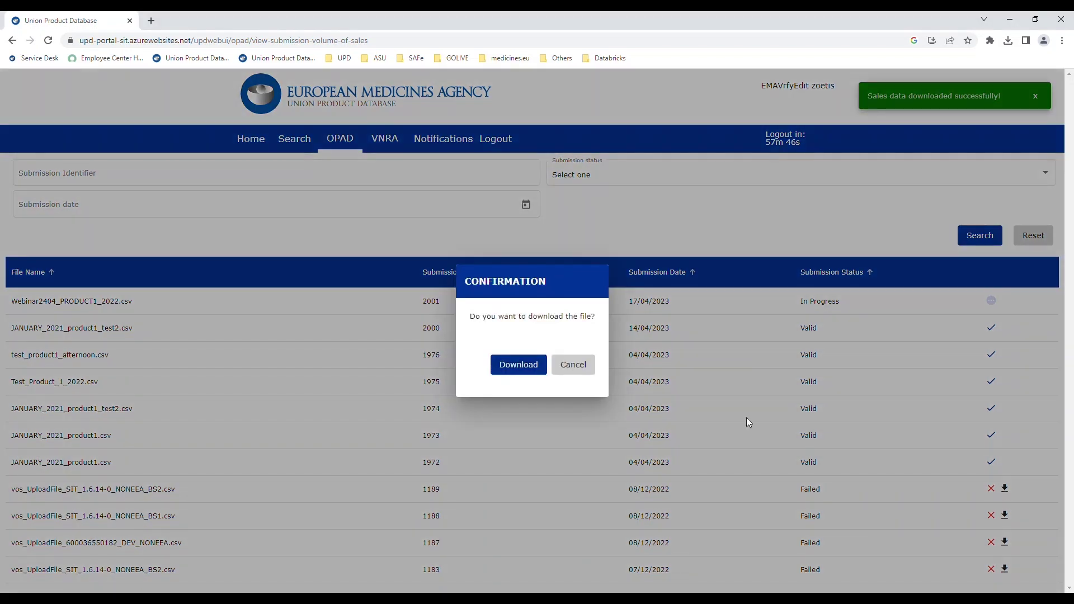
click(518, 365)
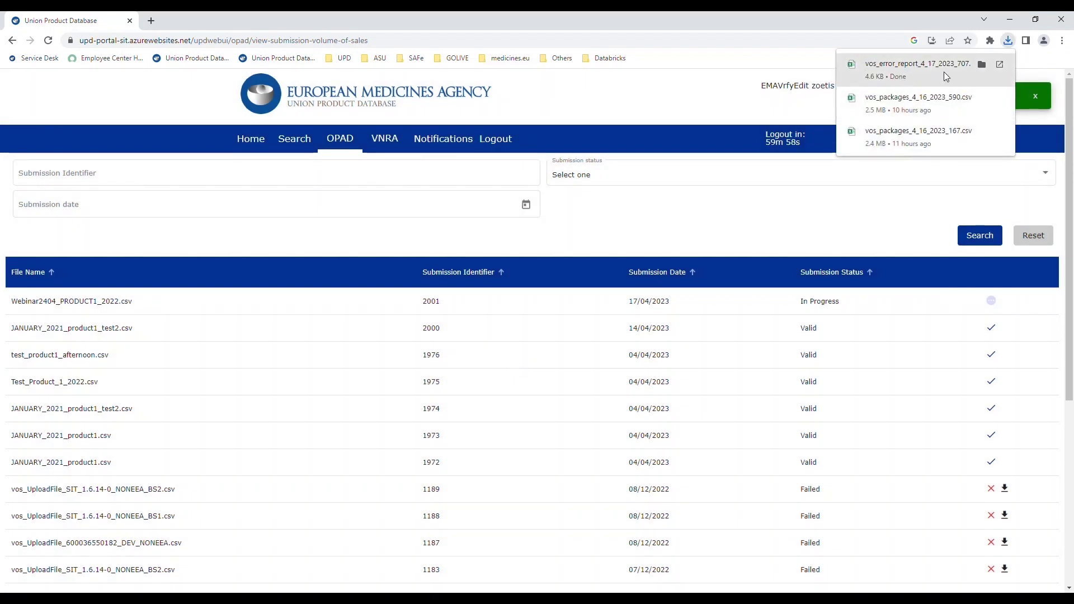
click(999, 65)
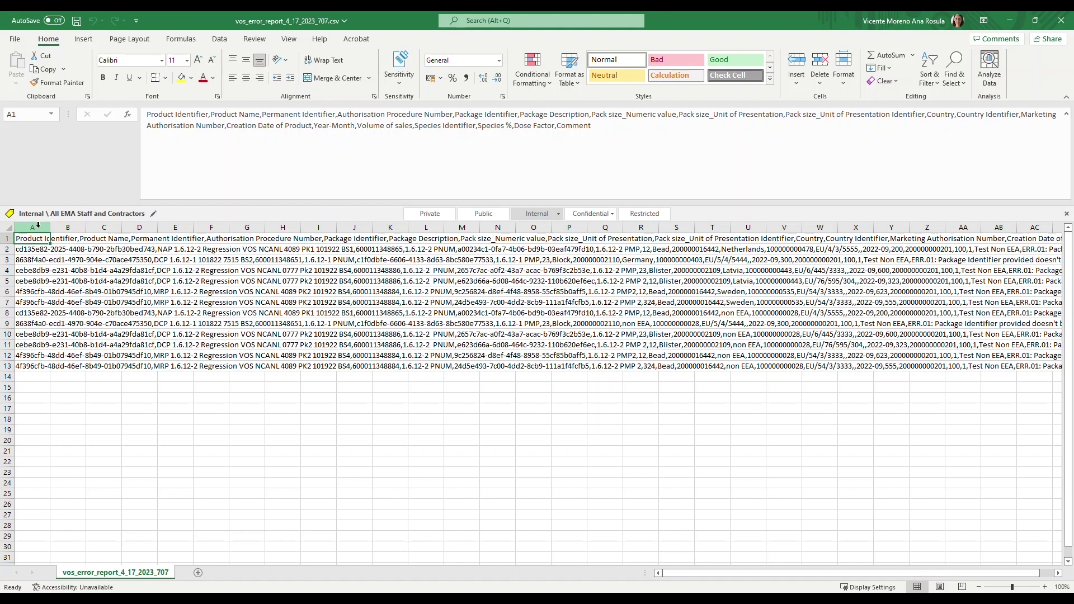
- Split column A of the error report into separate columns with Text to Columns, delimited by comma only
click(37, 225)
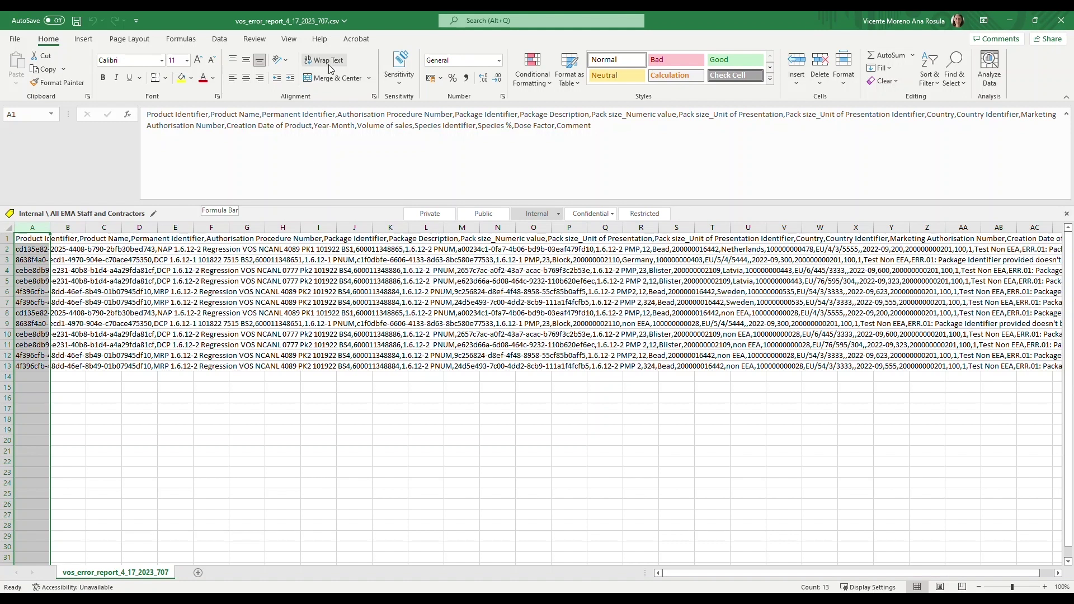
click(219, 42)
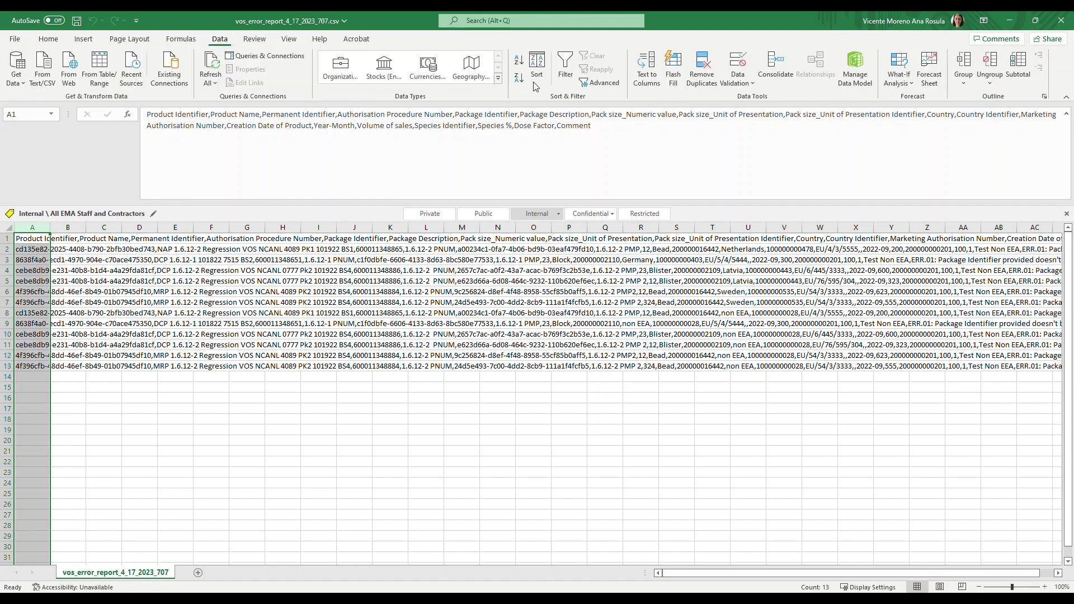
click(647, 79)
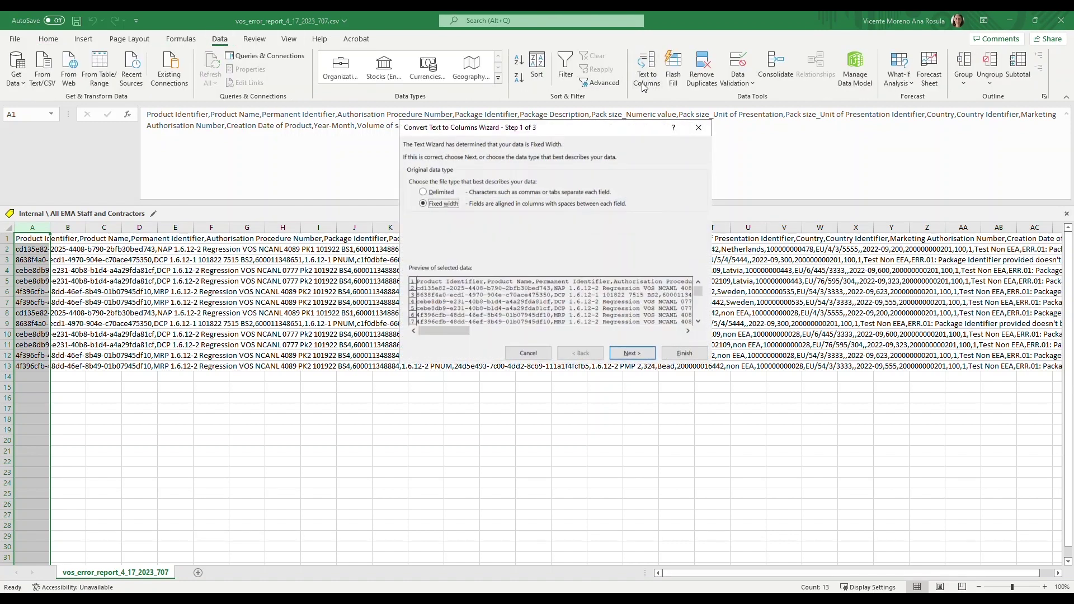
click(445, 193)
click(632, 354)
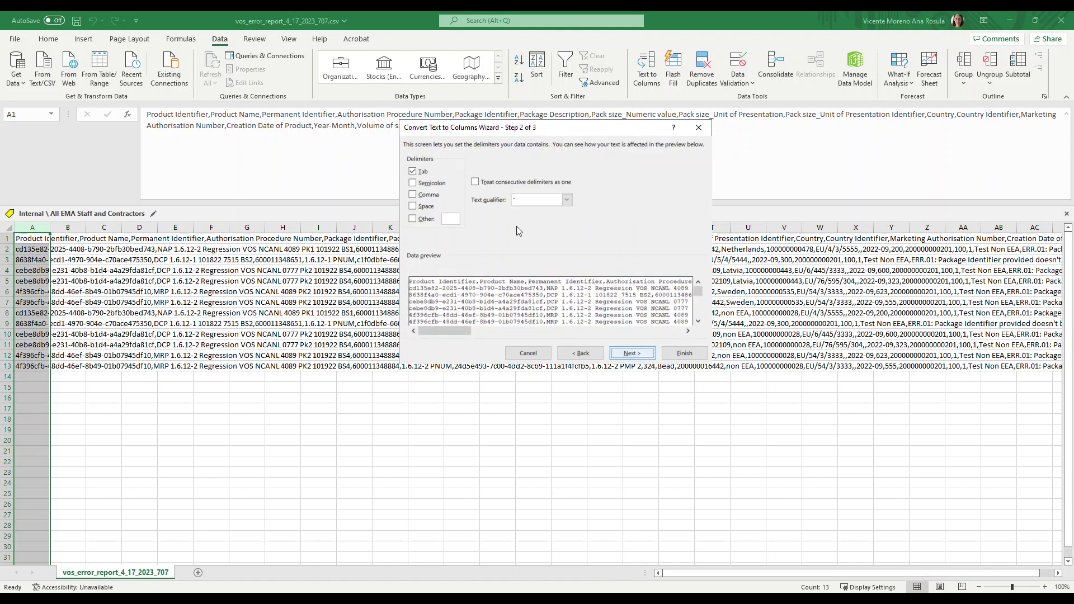
click(413, 171)
click(413, 194)
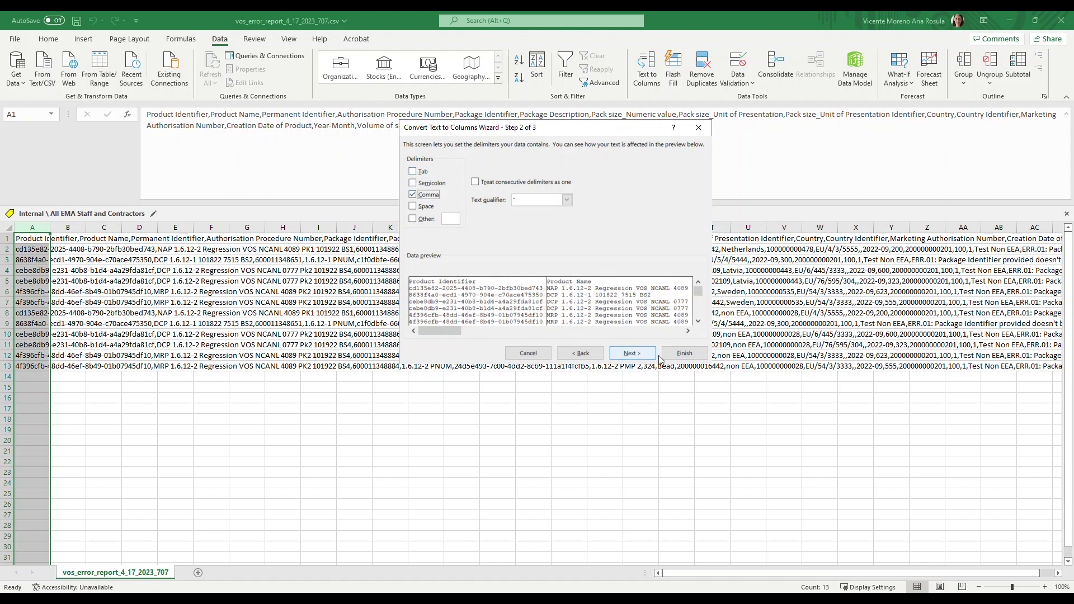
click(684, 353)
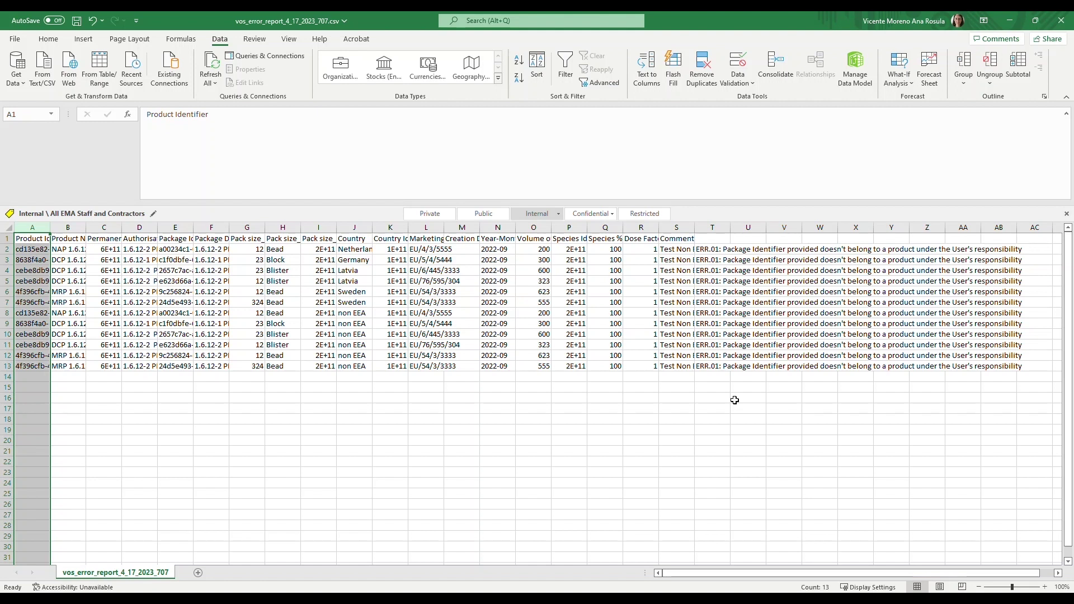
- Switch back to the Union Product Database and open the View volumes of sales page
click(148, 559)
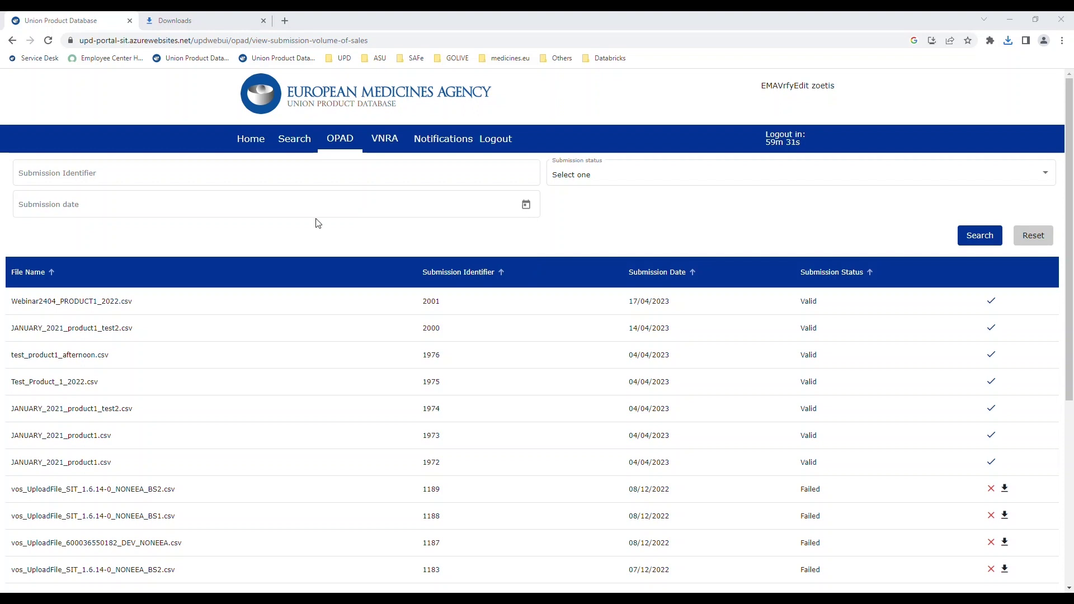
click(341, 145)
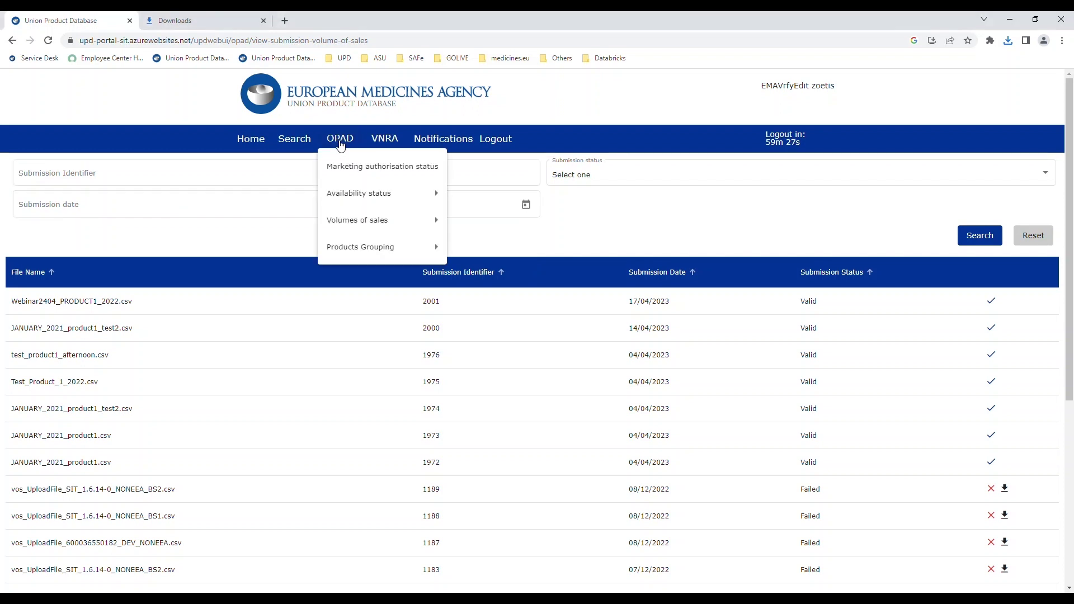
mouse_move(376, 218)
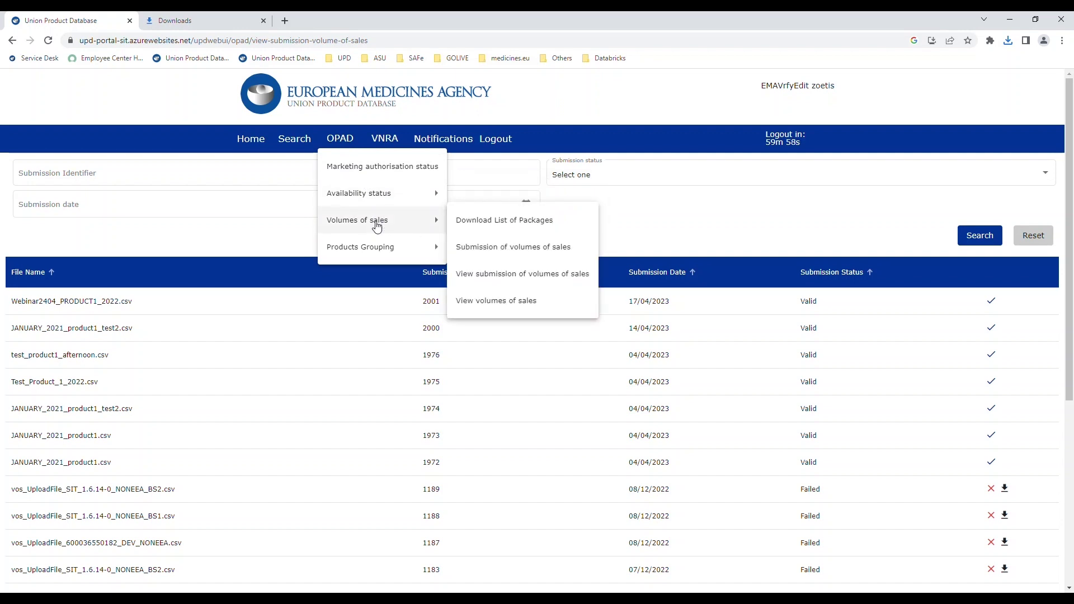
click(513, 302)
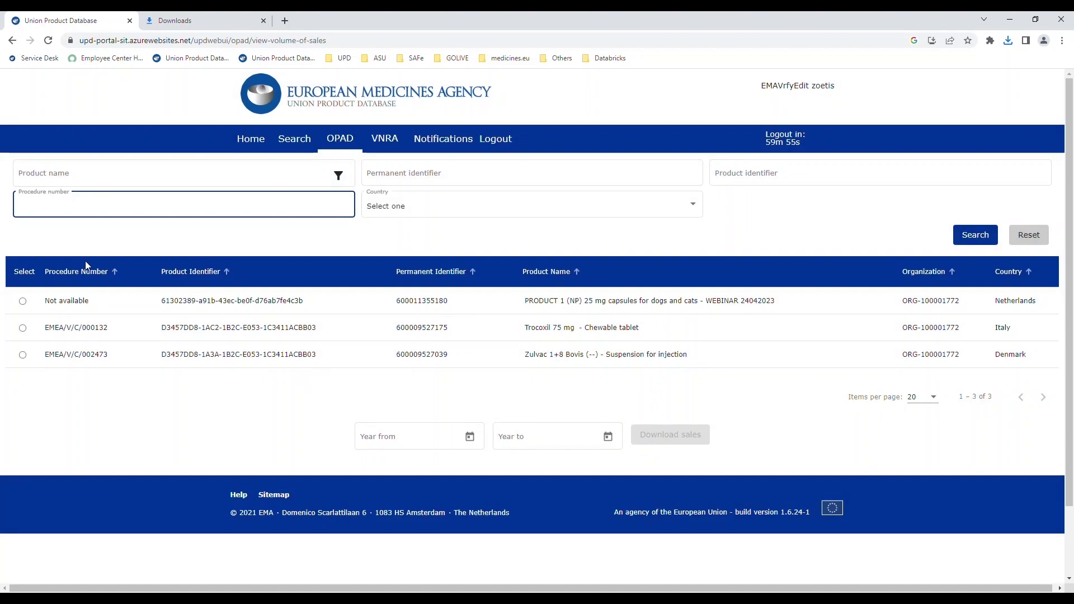
- Select PRODUCT 1 (NP) 25 mg capsules for dogs and cats and set the sales period from 01/2022 to 12/2022
click(23, 302)
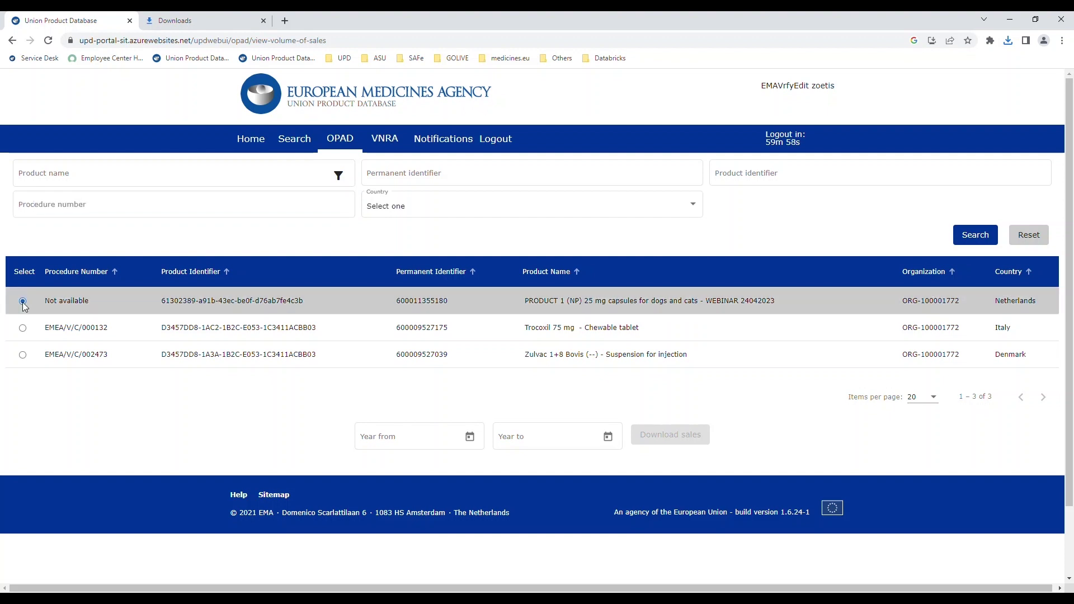
click(469, 438)
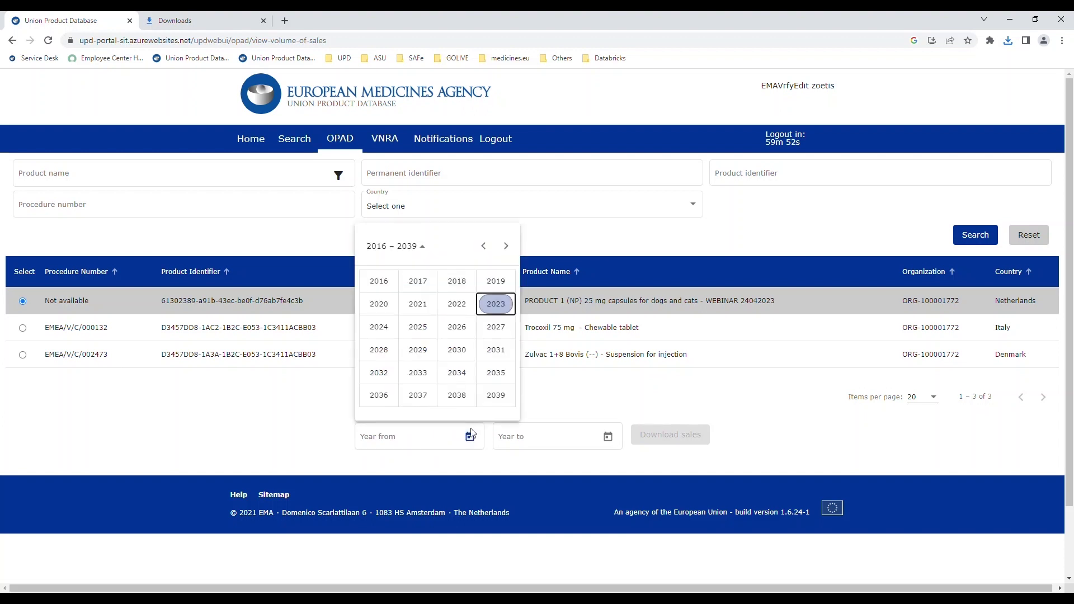
click(453, 308)
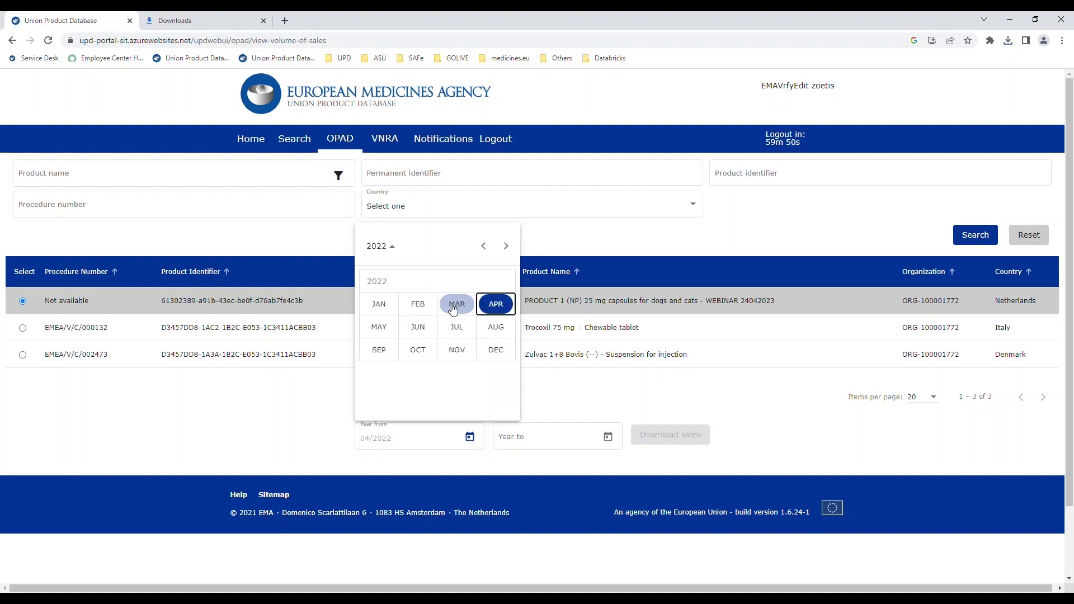
click(373, 305)
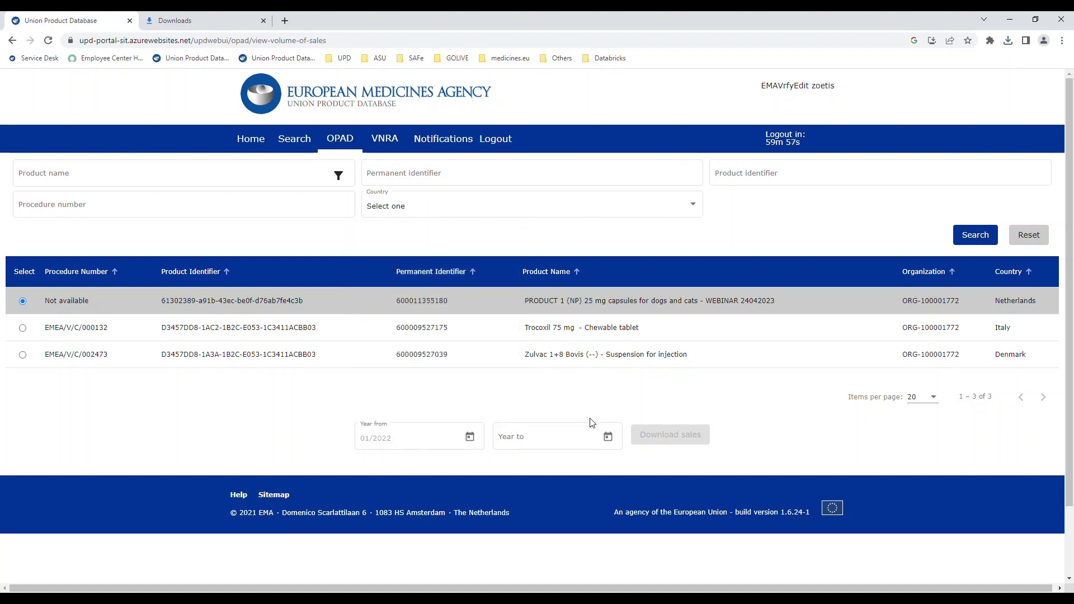
click(608, 437)
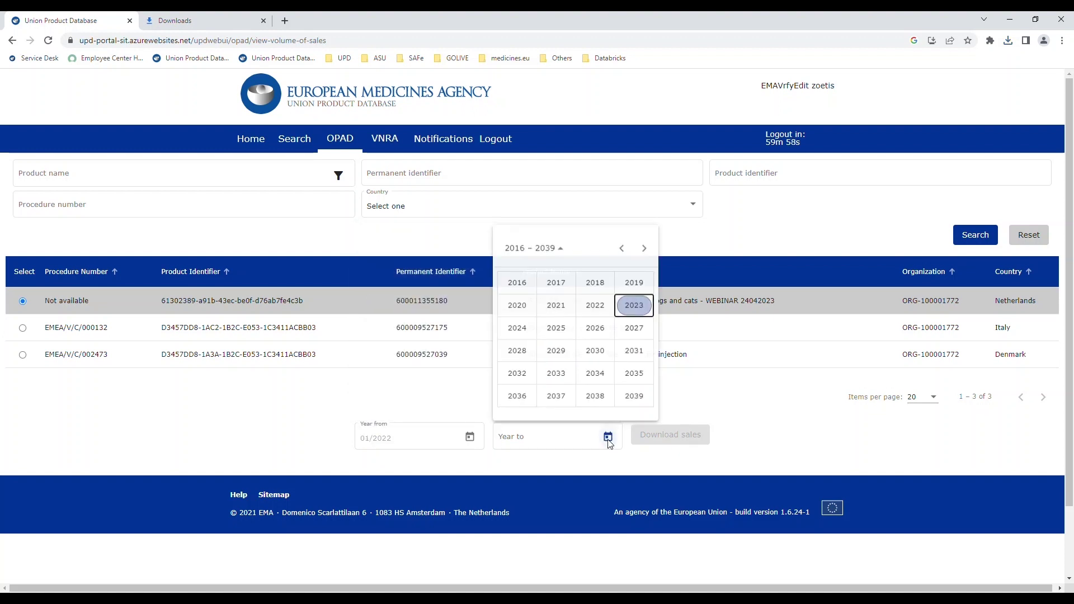
click(597, 307)
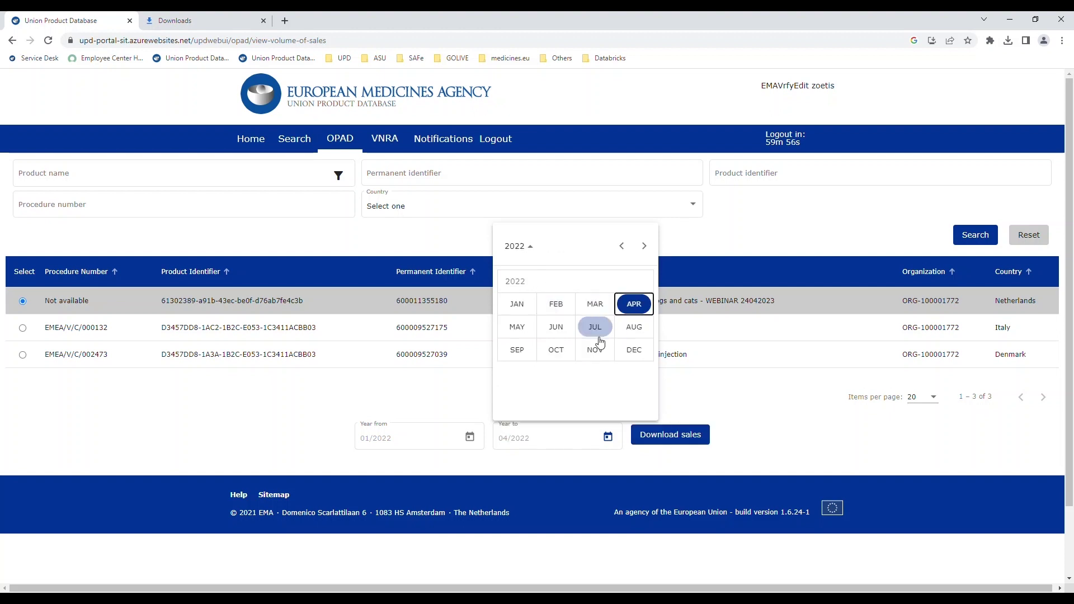
click(634, 350)
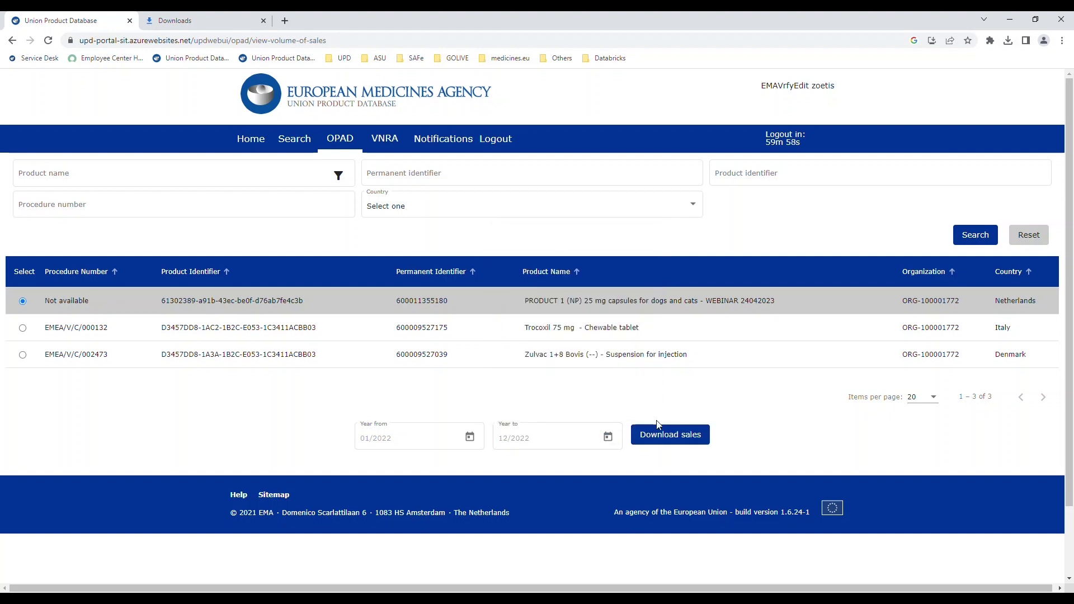
- Download the selected product's sales file, confirming the download, and open the CSV in Excel
click(664, 437)
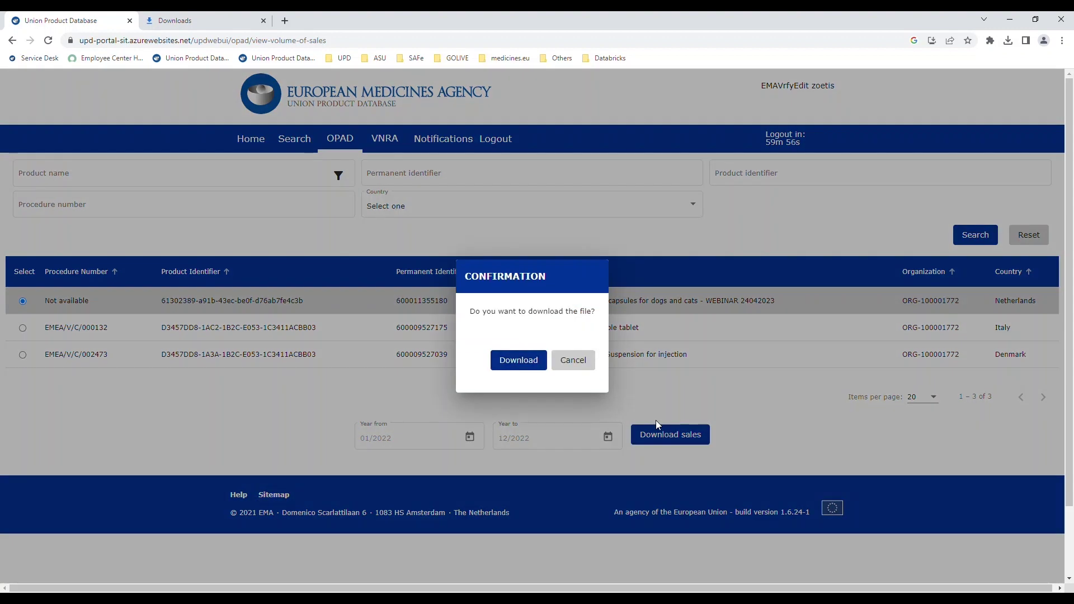
click(518, 361)
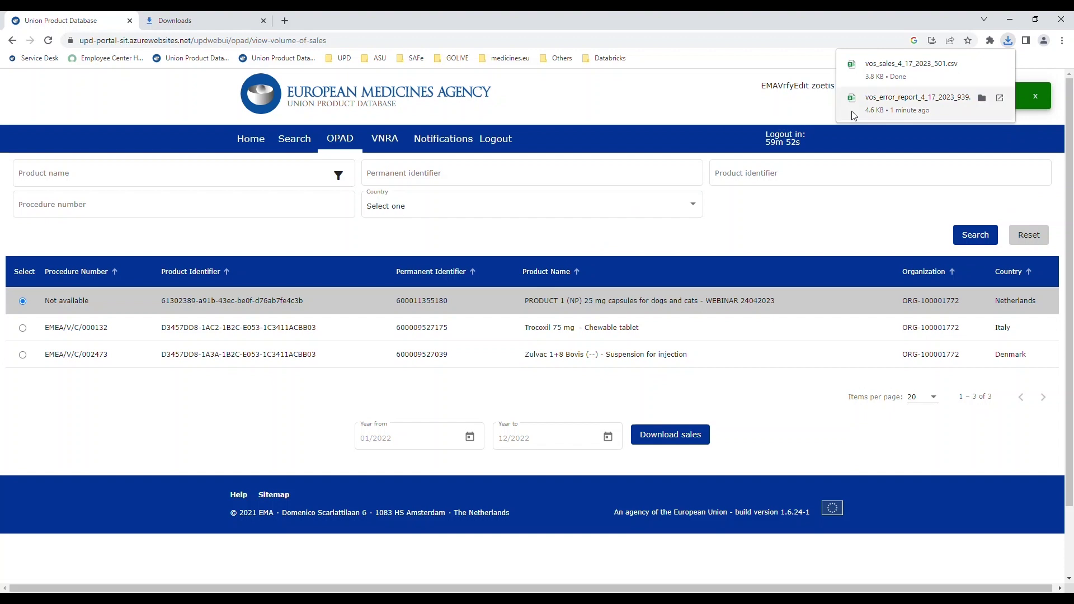
mouse_move(937, 75)
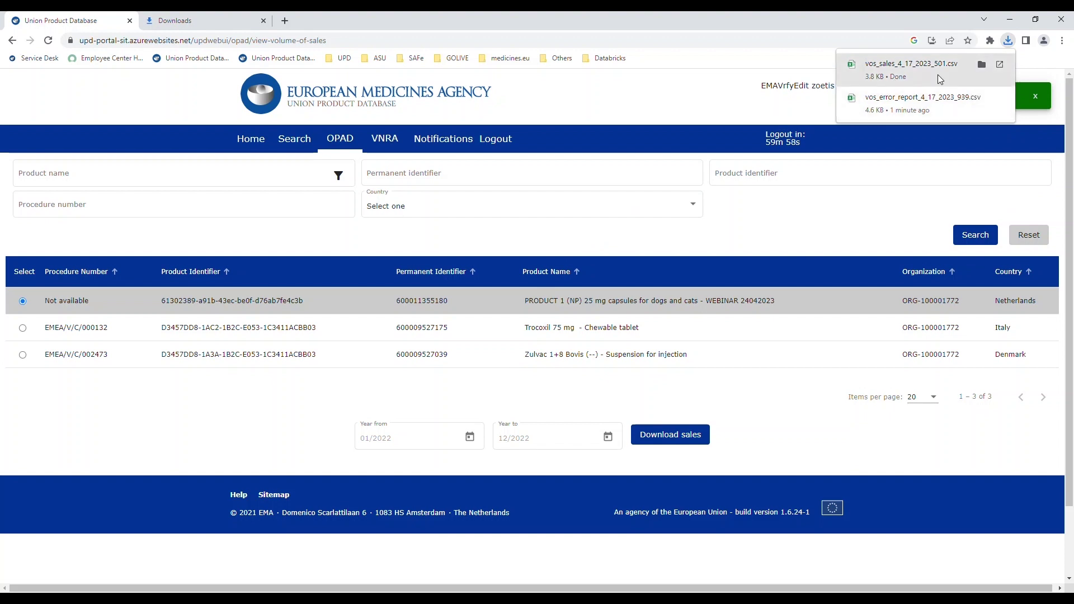
click(1000, 66)
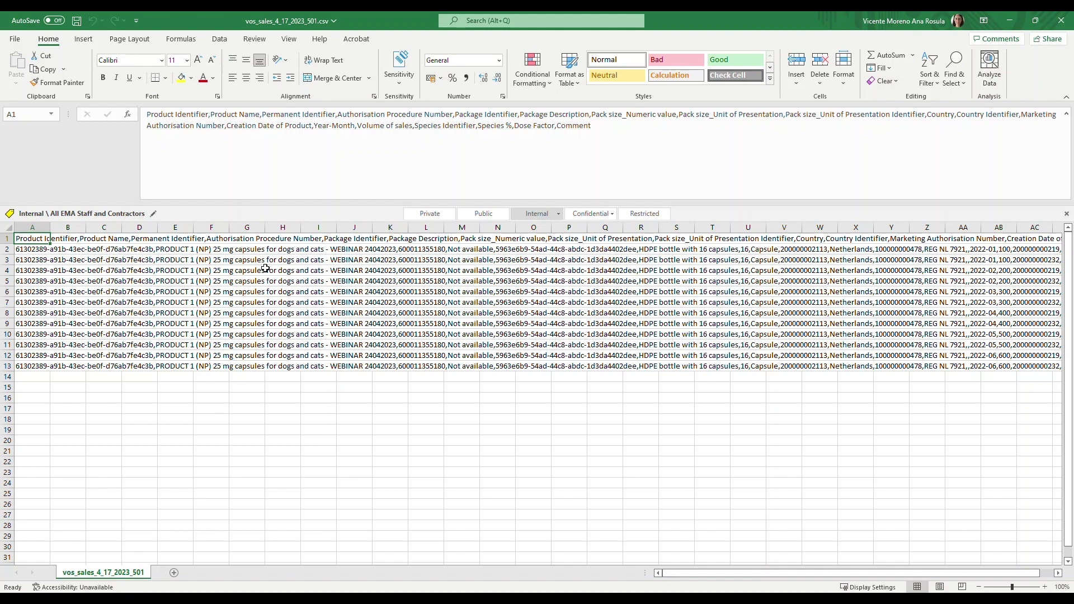
- Split column A of the sales file into separate columns with Text to Columns, delimited by comma only
click(35, 227)
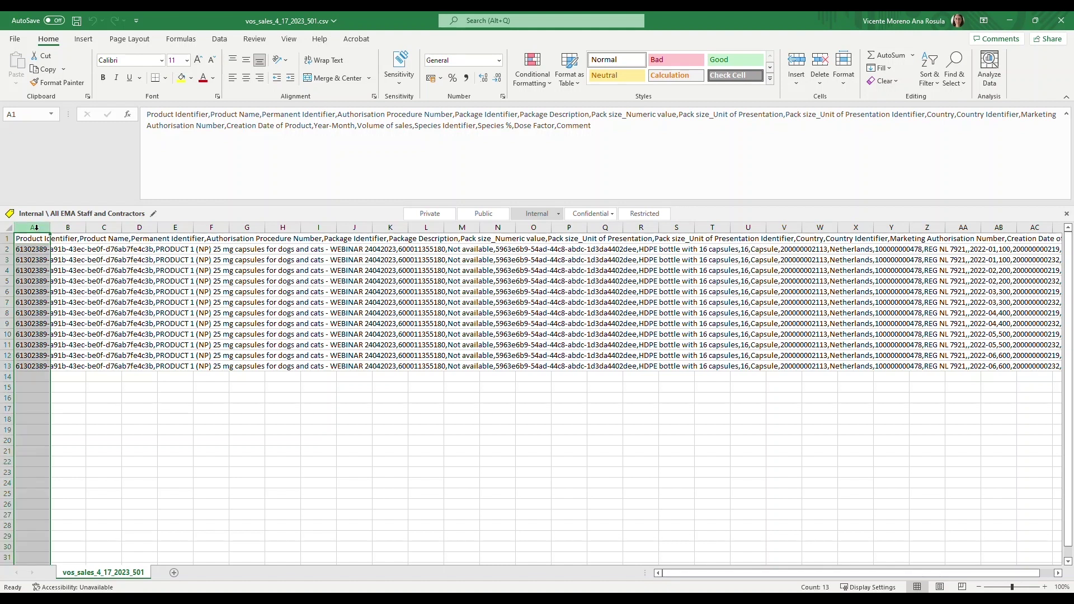
click(220, 39)
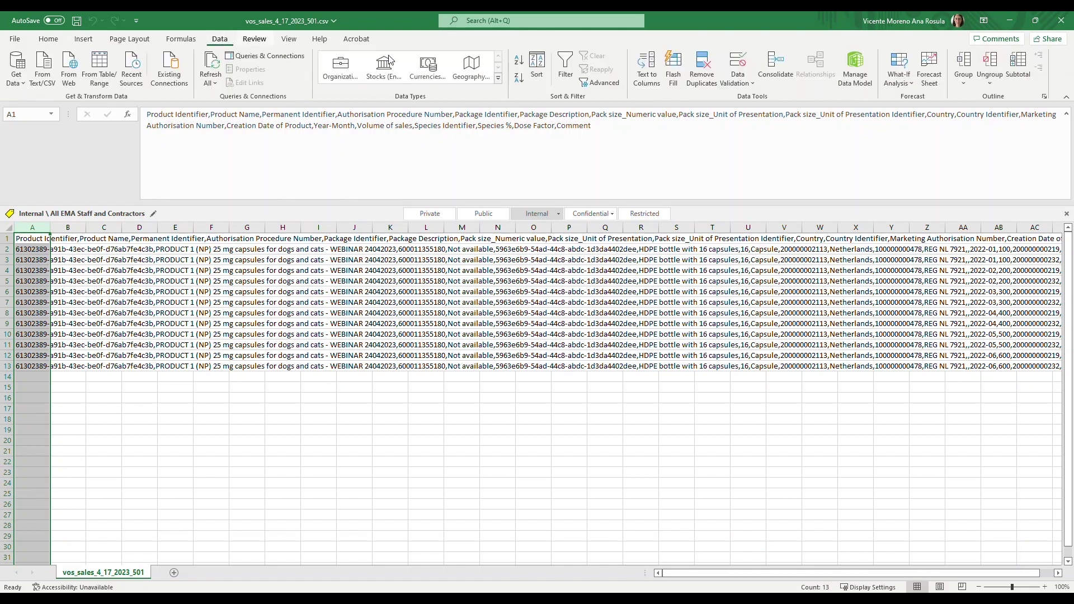
click(648, 75)
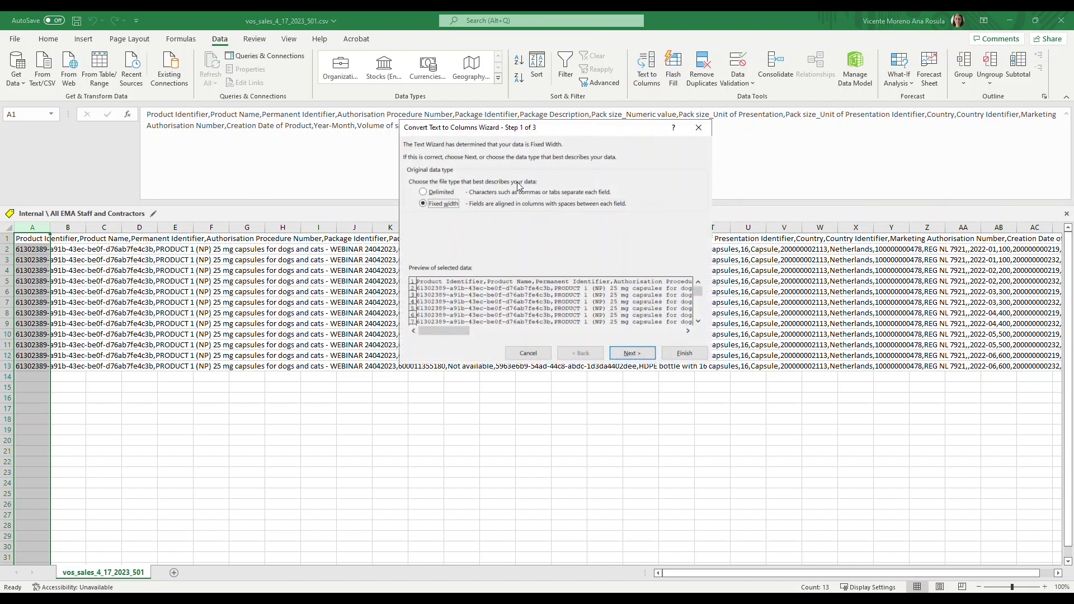
click(447, 193)
click(627, 354)
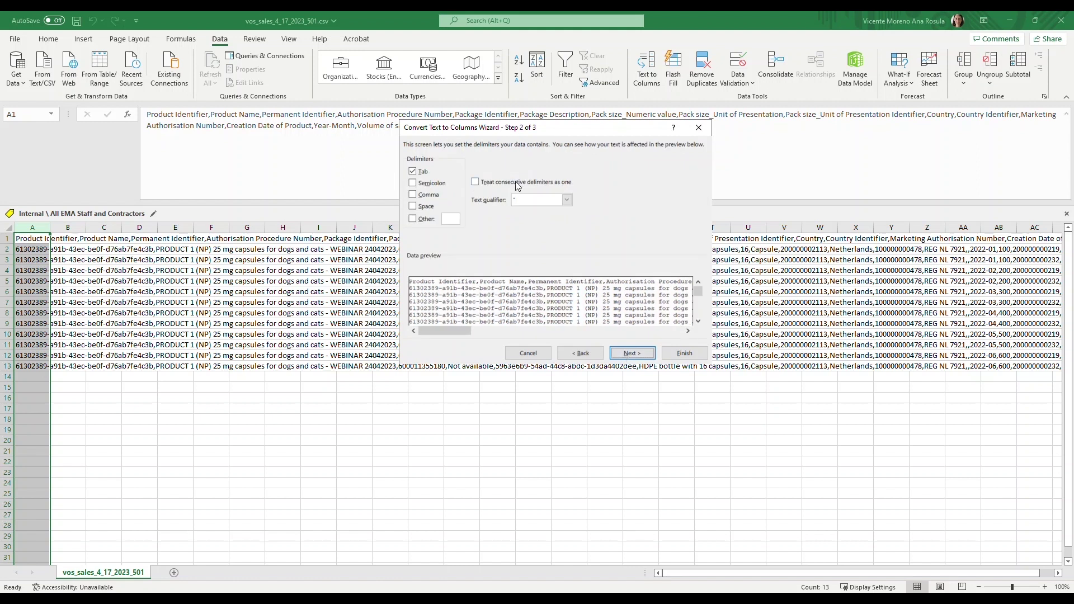
click(414, 194)
click(414, 173)
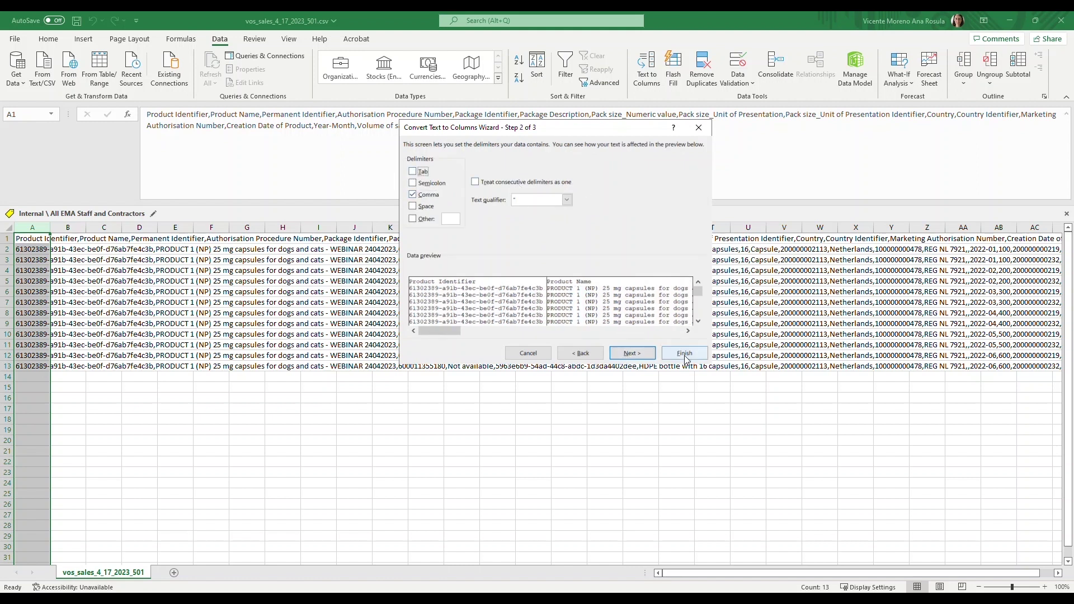
click(683, 353)
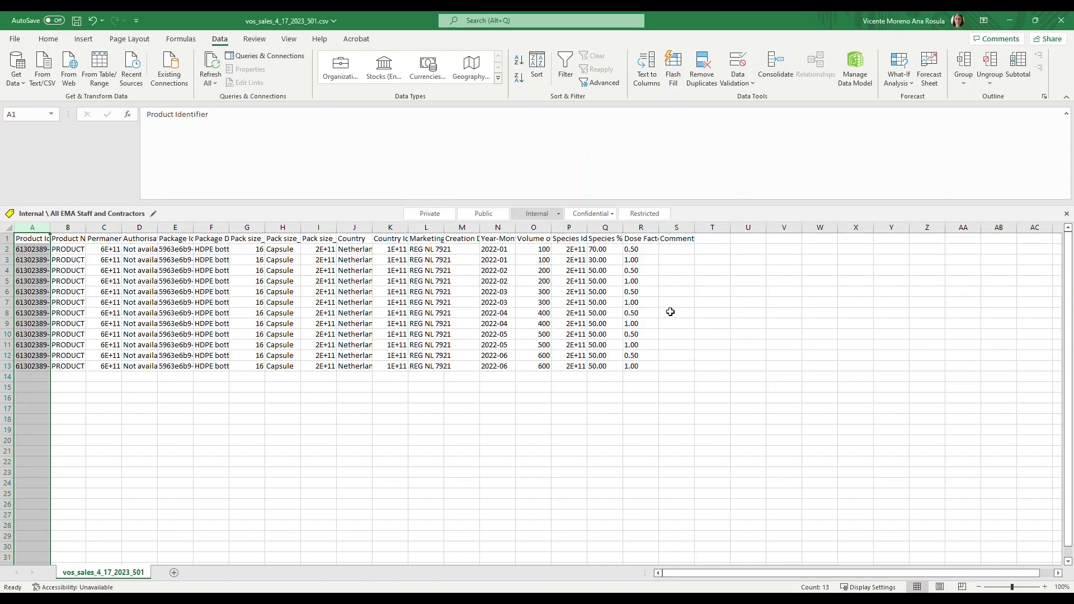
- Format the identifier columns C, I, K and P as Number with no decimal places
click(576, 226)
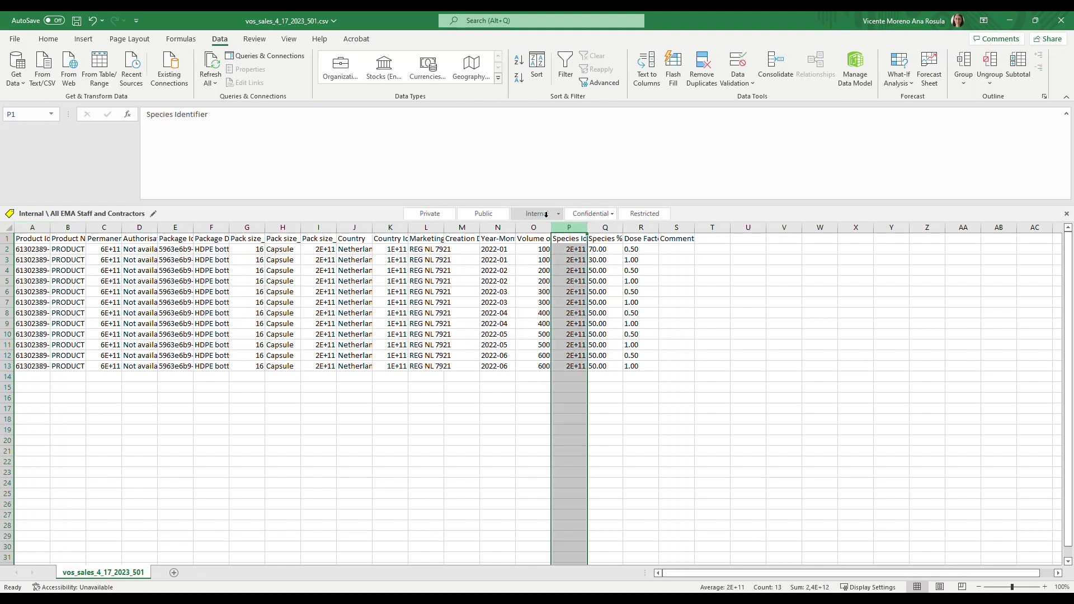
ctrl+click(109, 226)
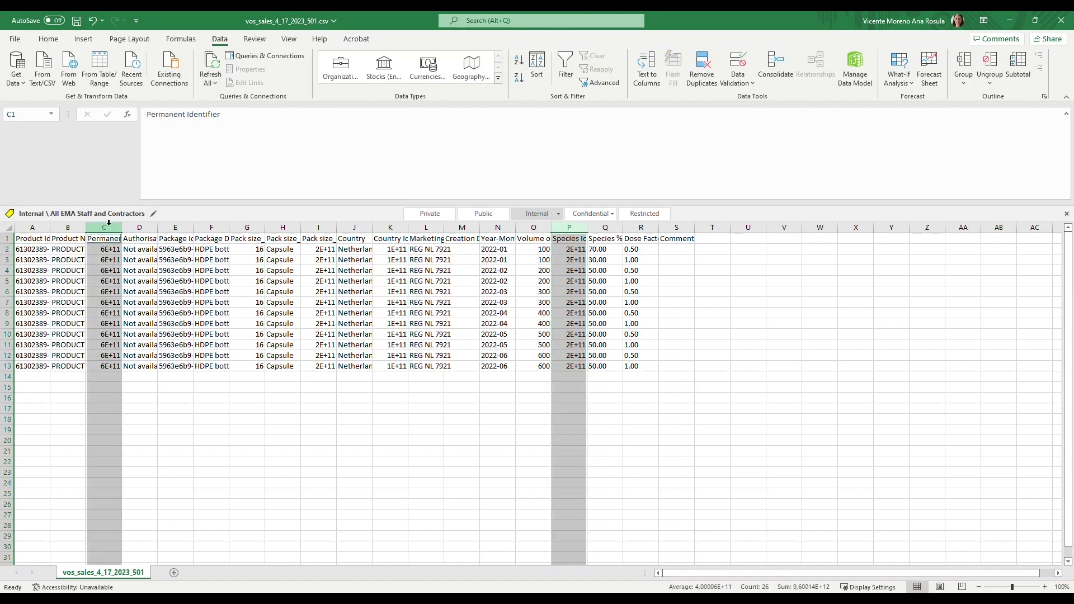
ctrl+click(310, 227)
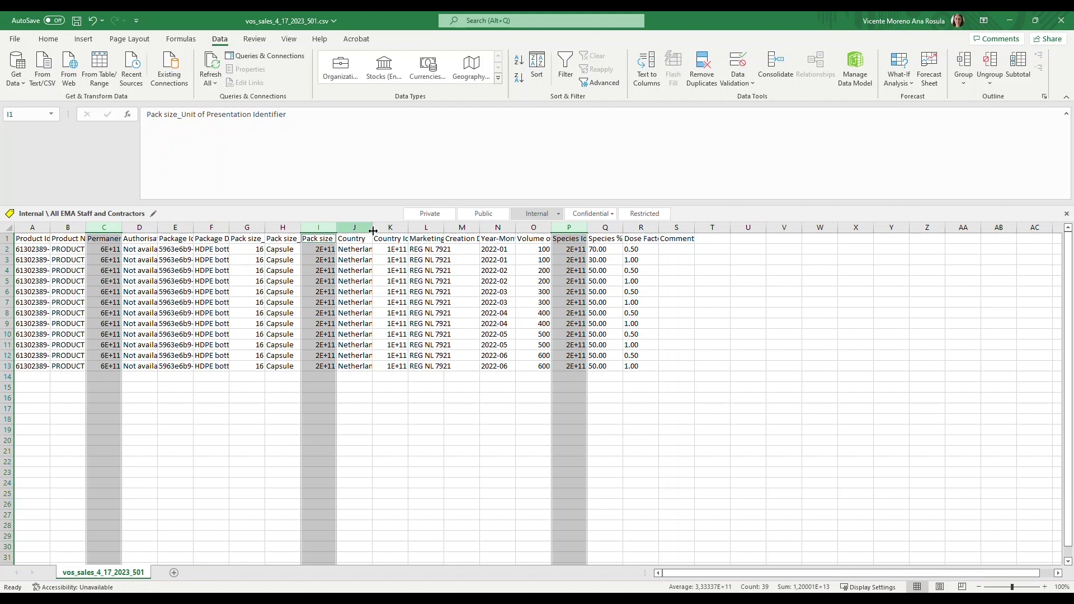
ctrl+click(391, 227)
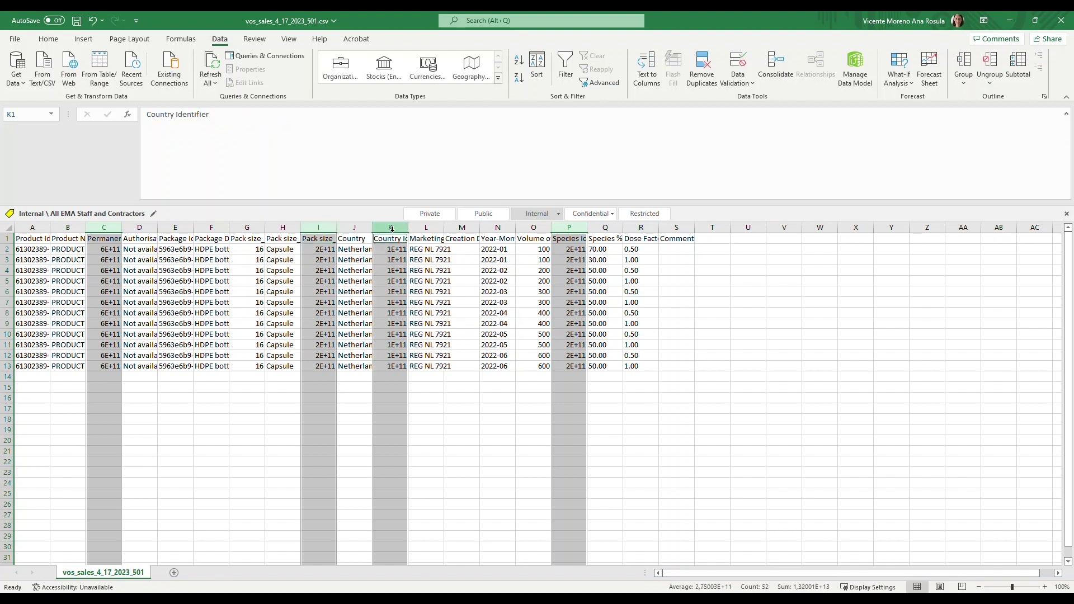
click(48, 39)
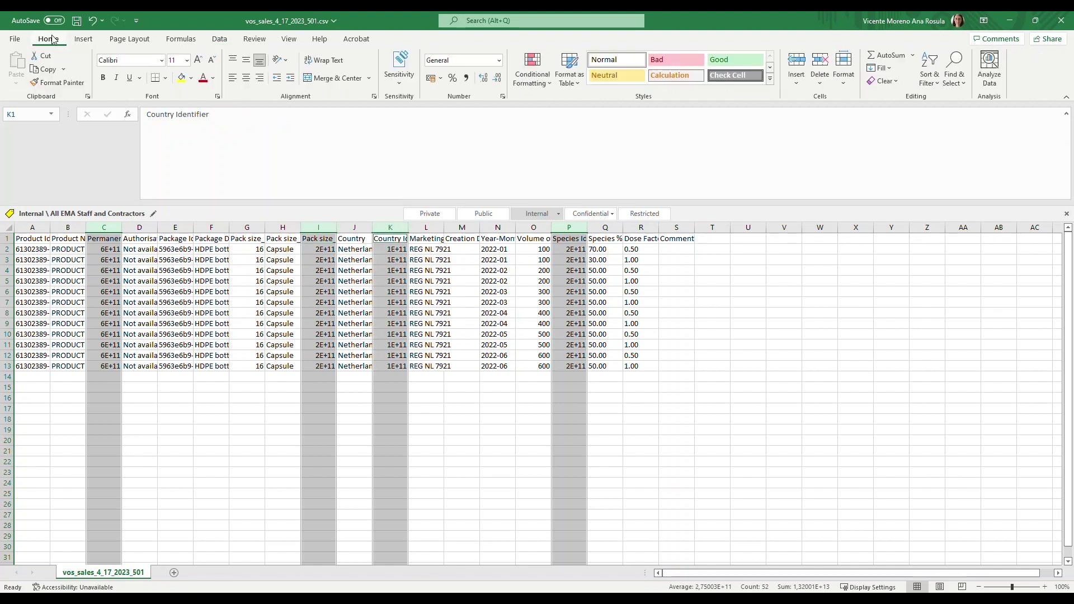
click(498, 60)
click(483, 107)
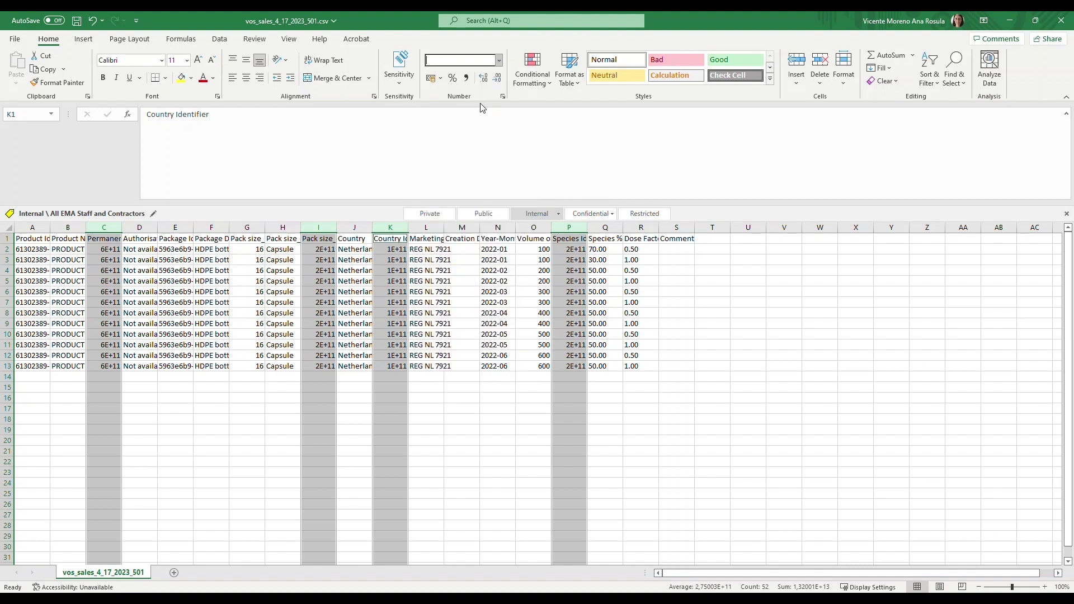
click(496, 78)
click(496, 77)
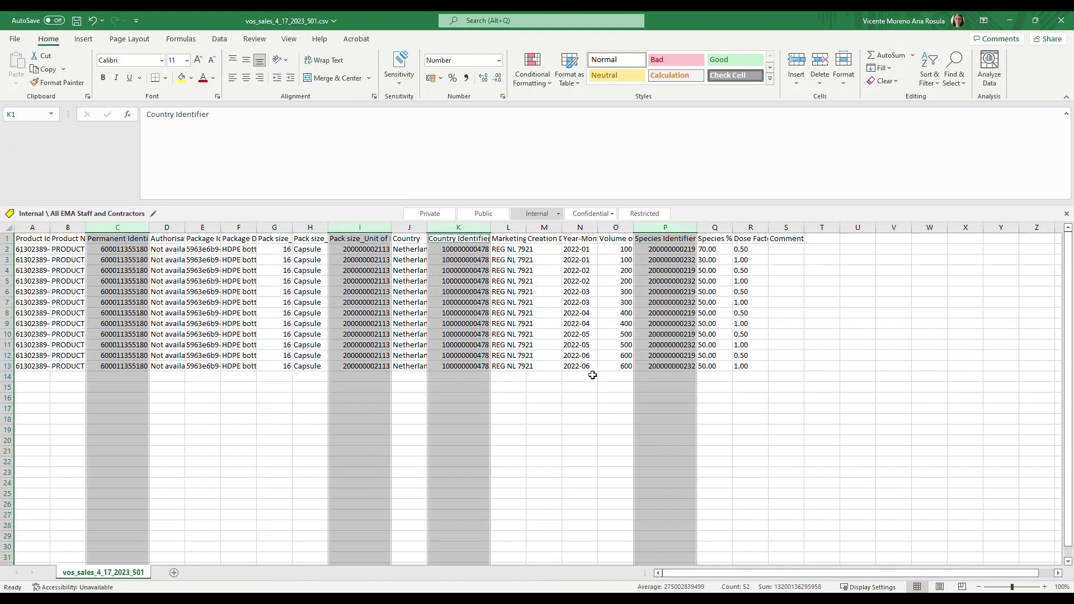
click(591, 376)
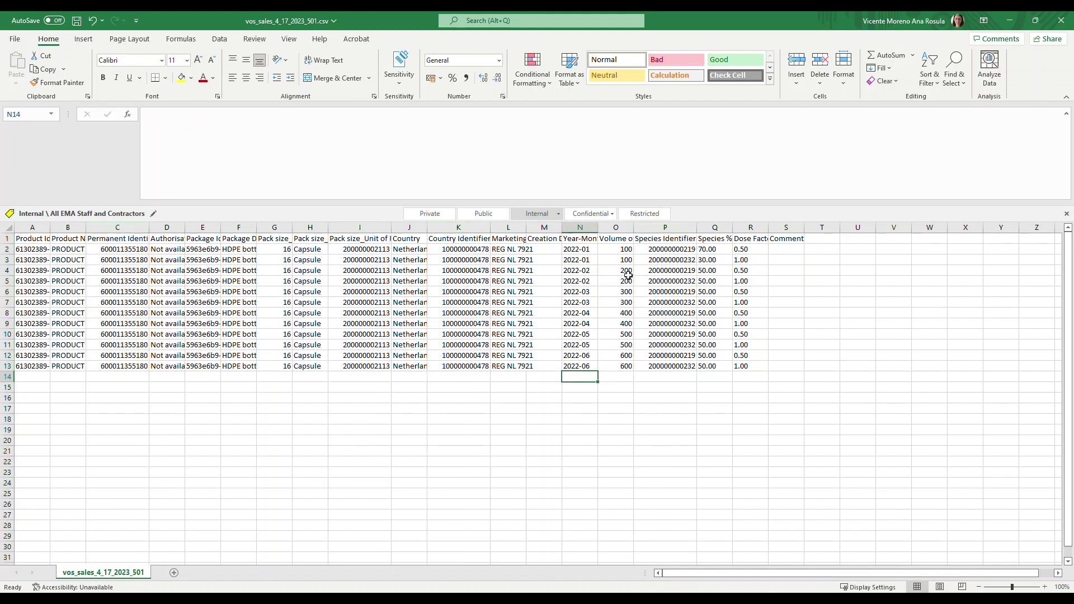